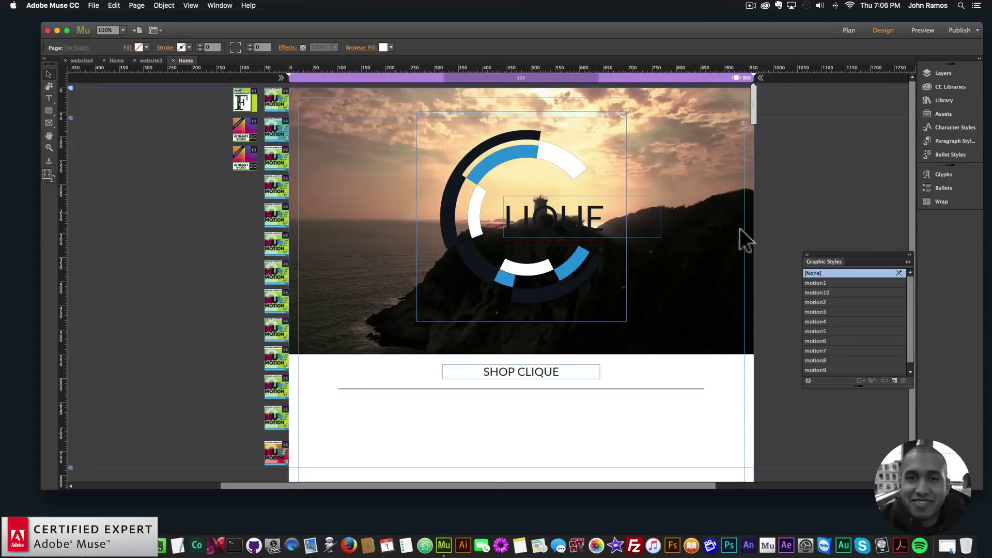
Step: Preview the Home page in the browser, reload it to check the logo animation, and put the preview window away
{"action": "left_click", "coordinate": [93, 5]}
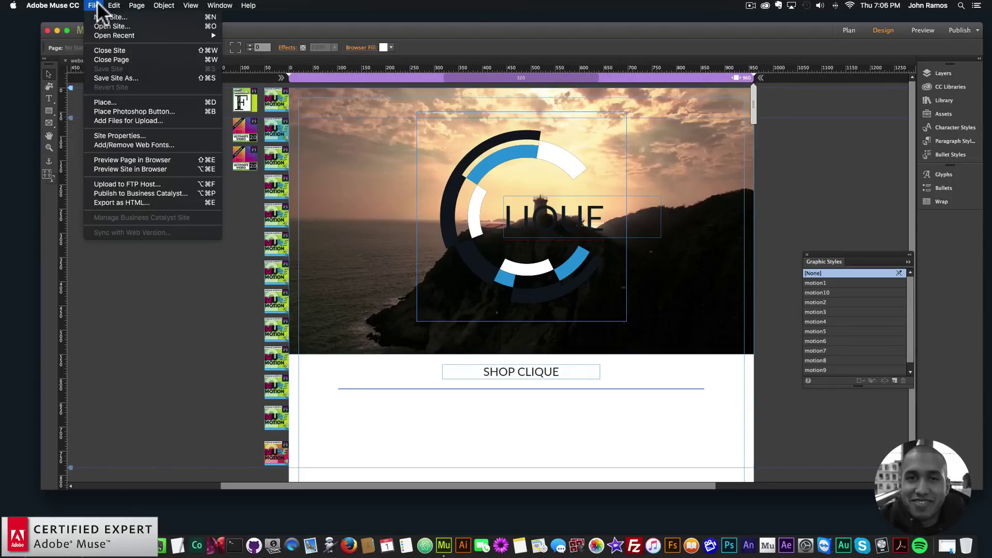
{"action": "left_click", "coordinate": [131, 156]}
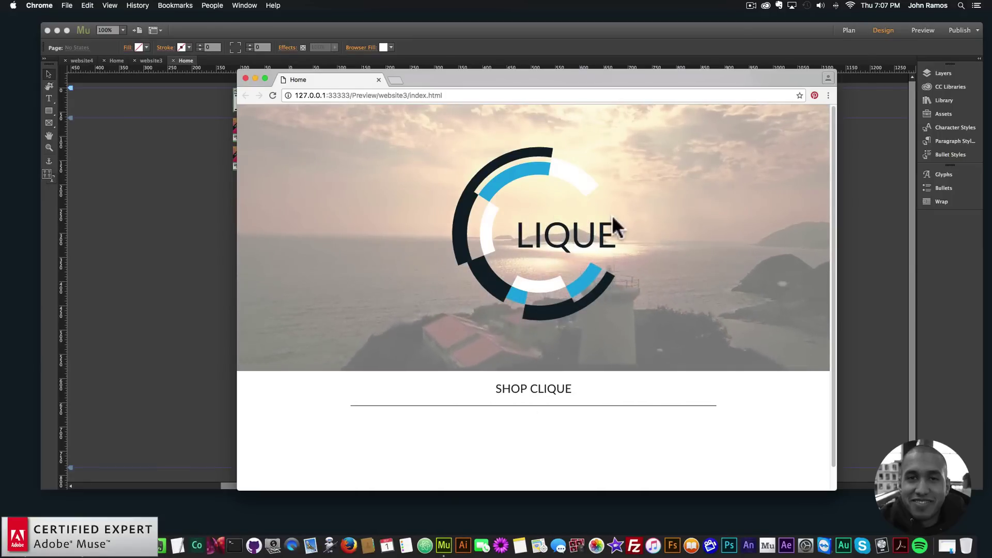
{"action": "left_click", "coordinate": [273, 95]}
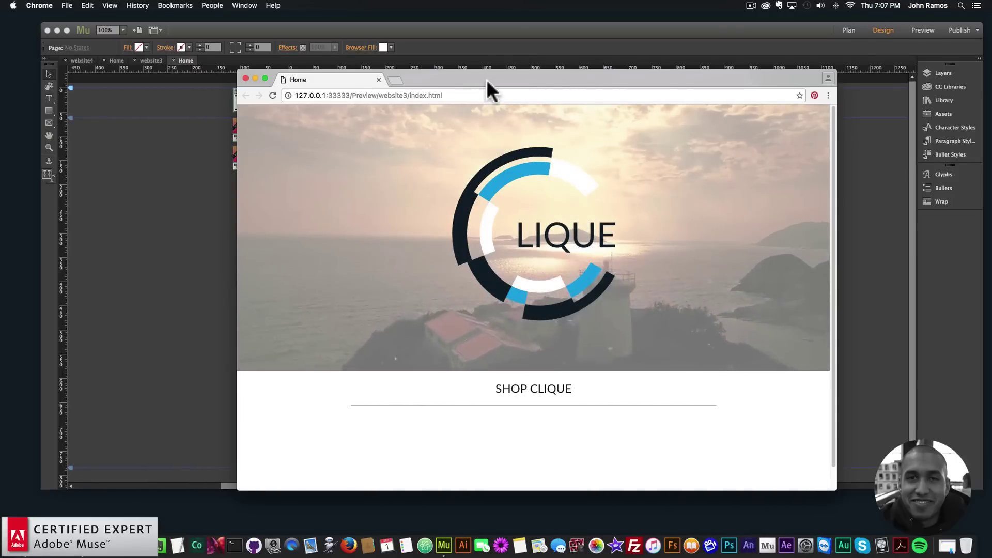
{"action": "left_click_drag", "start_coordinate": [316, 76], "coordinate": [321, 71]}
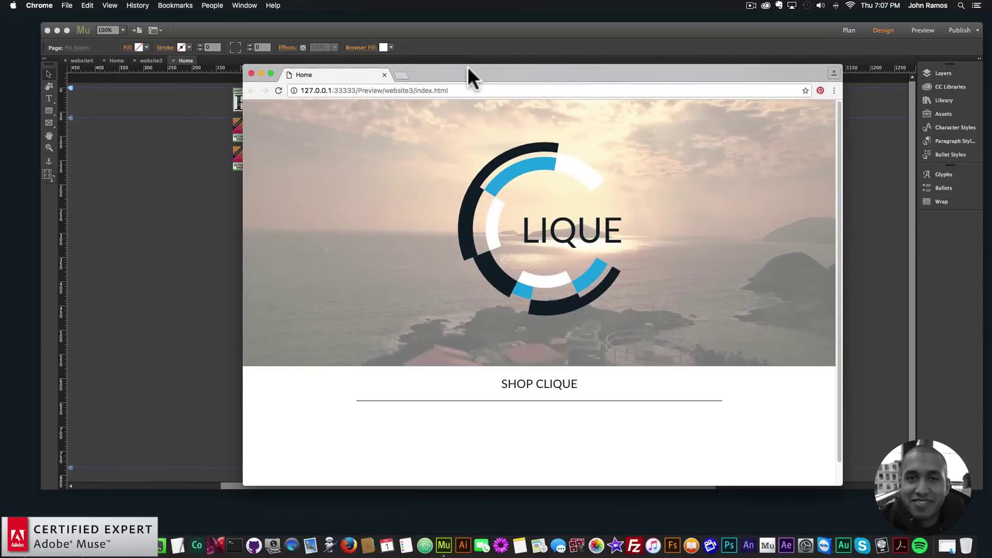
{"action": "left_click_drag", "start_coordinate": [480, 72], "coordinate": [475, 66]}
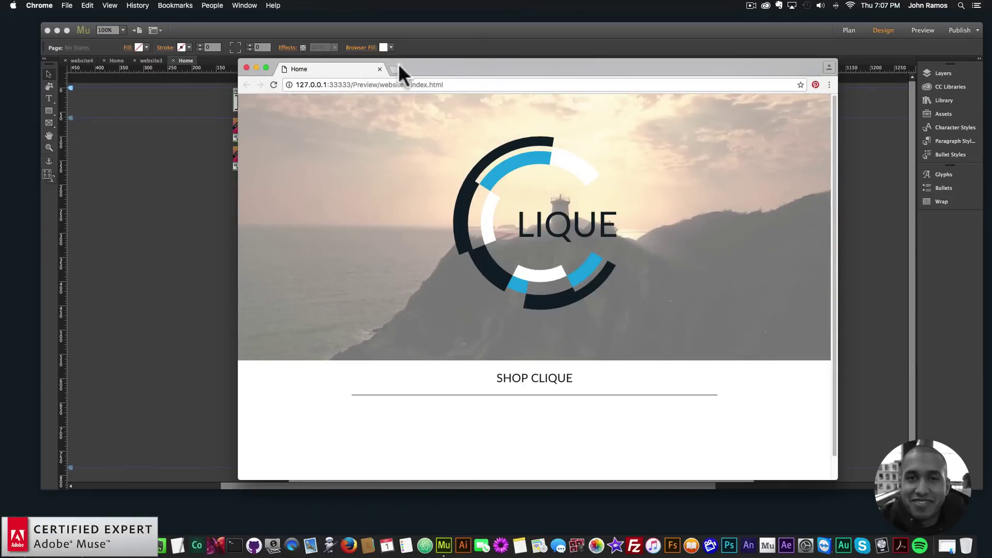
{"action": "left_click", "coordinate": [255, 67]}
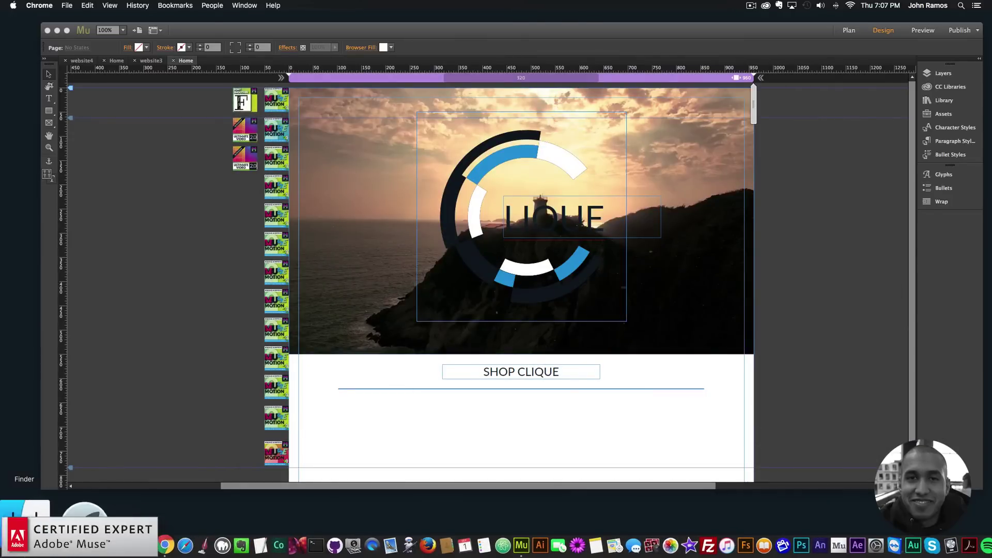
Step: Open AdobeStock_85529861.ai from the Animating a Logo folder in Illustrator, updating its legacy text and retaining 9-slice scaling
{"action": "left_click", "coordinate": [17, 519]}
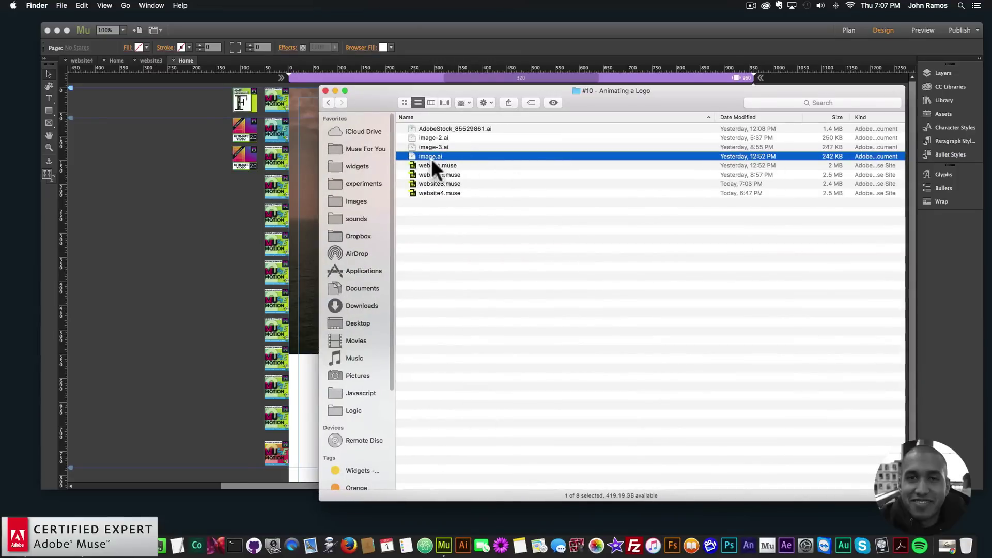
{"action": "left_click", "coordinate": [440, 128]}
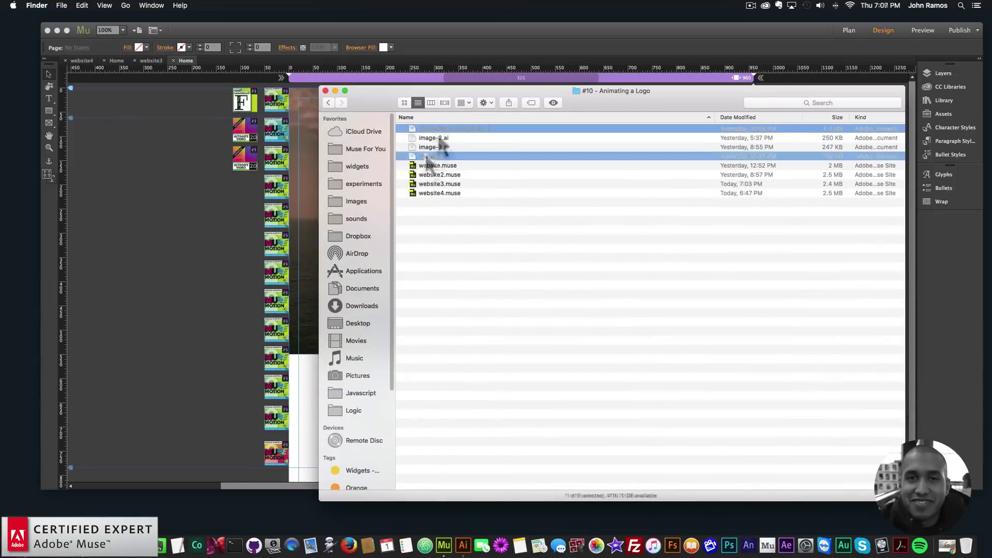
{"action": "double_click", "coordinate": [440, 128]}
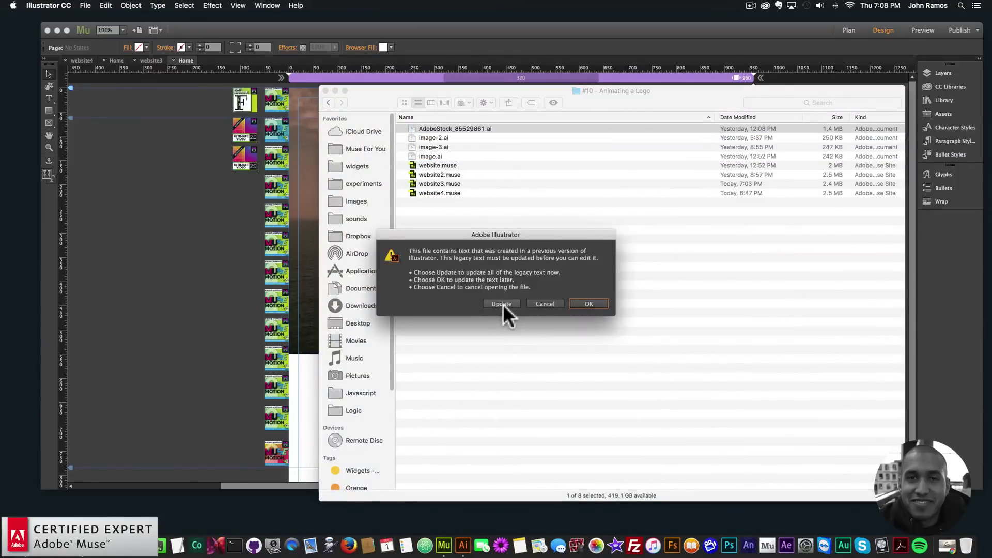
{"action": "left_click", "coordinate": [503, 302]}
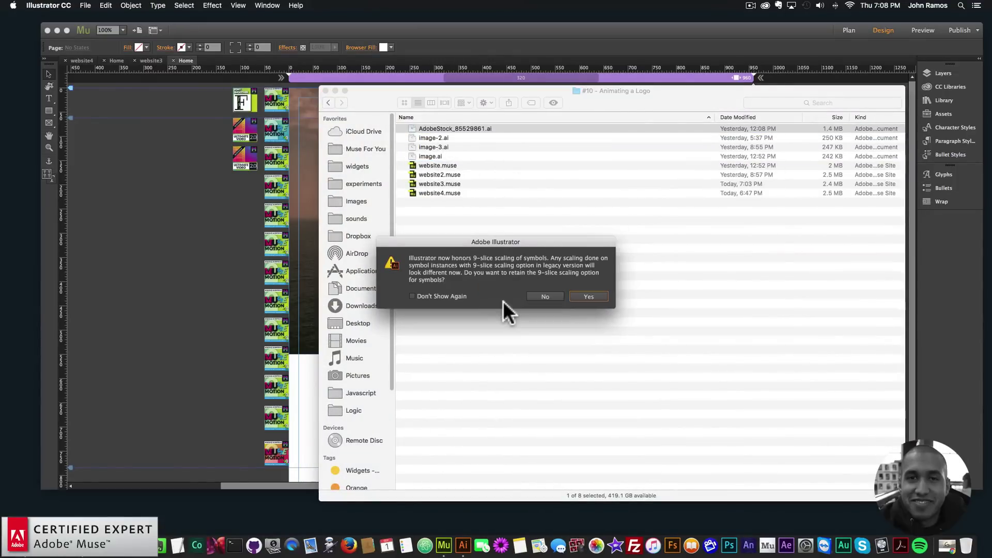
{"action": "left_click", "coordinate": [589, 297]}
{"action": "left_click", "coordinate": [306, 216]}
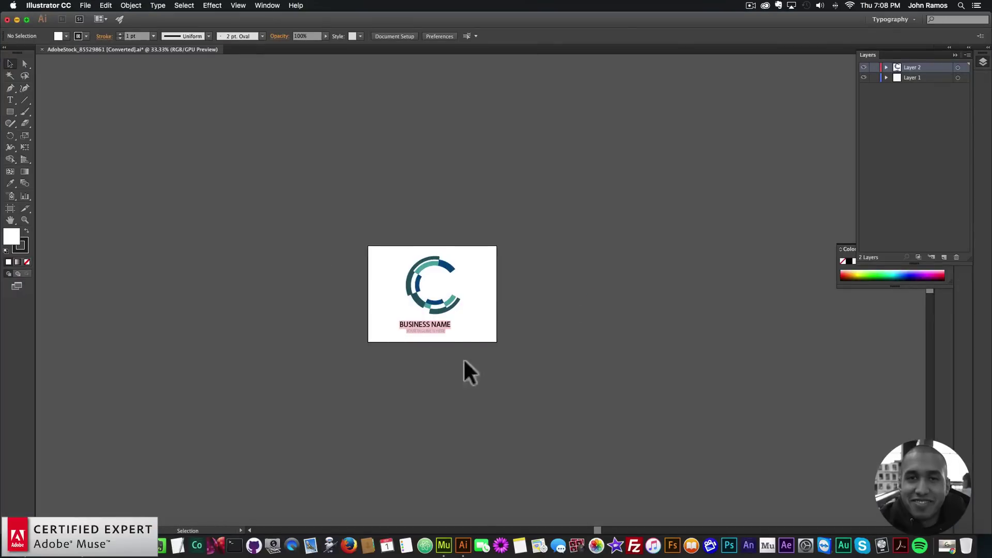
Step: Delete the business name and tagline text group beneath the C logo
{"action": "left_click", "coordinate": [419, 333]}
{"action": "key", "text": "BackSpace"}
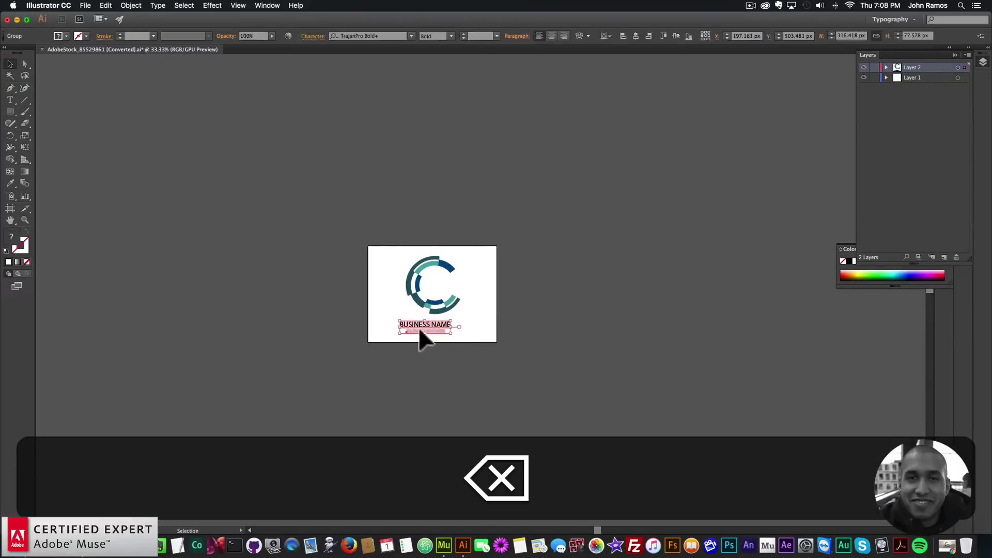
{"action": "left_click", "coordinate": [25, 219]}
{"action": "left_click", "coordinate": [478, 304]}
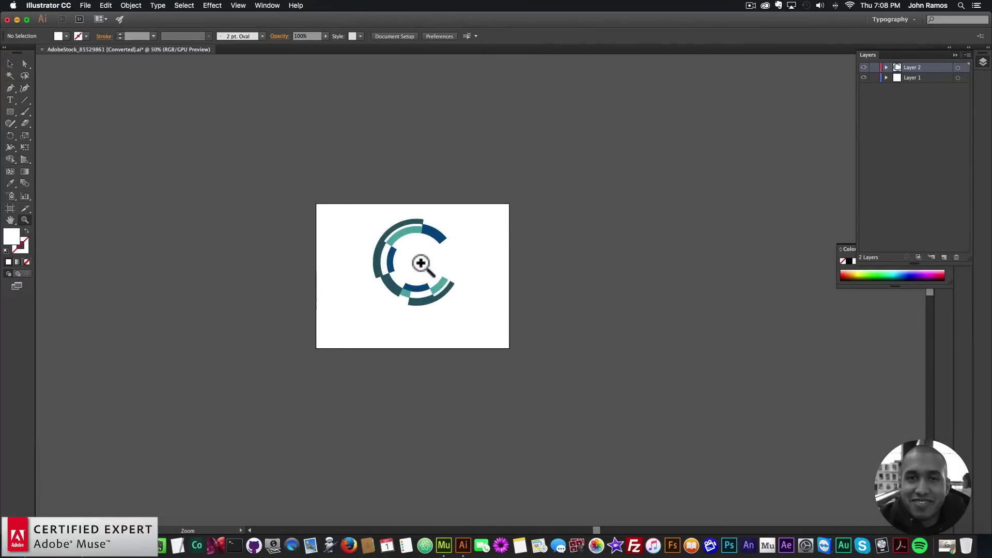
{"action": "left_click", "coordinate": [420, 263]}
{"action": "left_click", "coordinate": [463, 265]}
{"action": "left_click", "coordinate": [11, 64]}
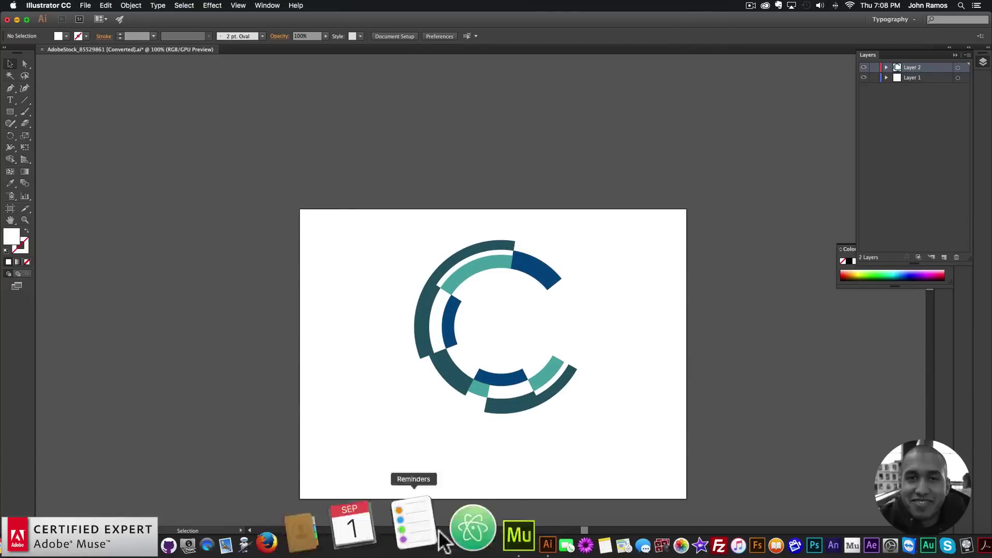
Step: Switch to Adobe Muse, create a new site and open its Home page for editing
{"action": "left_click", "coordinate": [444, 537]}
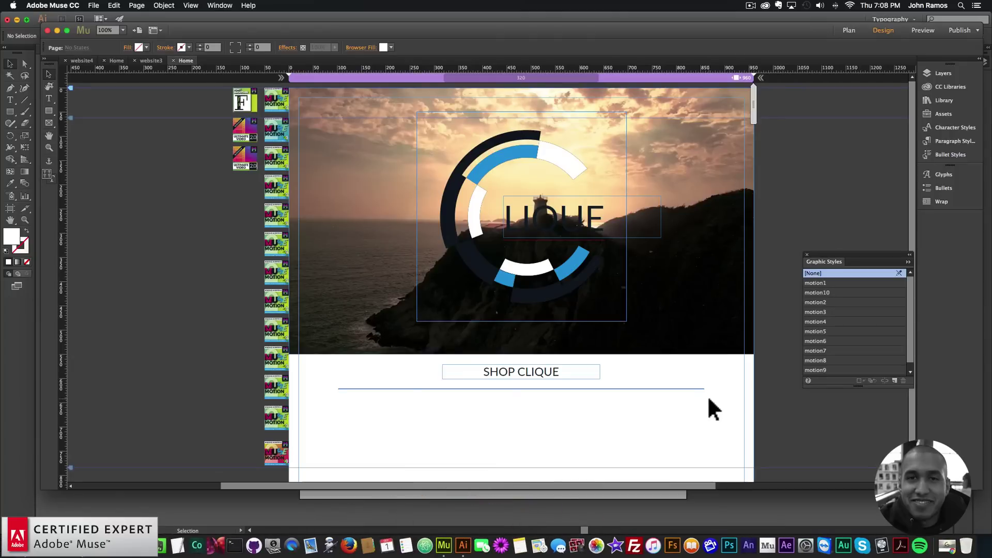
{"action": "left_click", "coordinate": [93, 5]}
{"action": "left_click", "coordinate": [513, 206]}
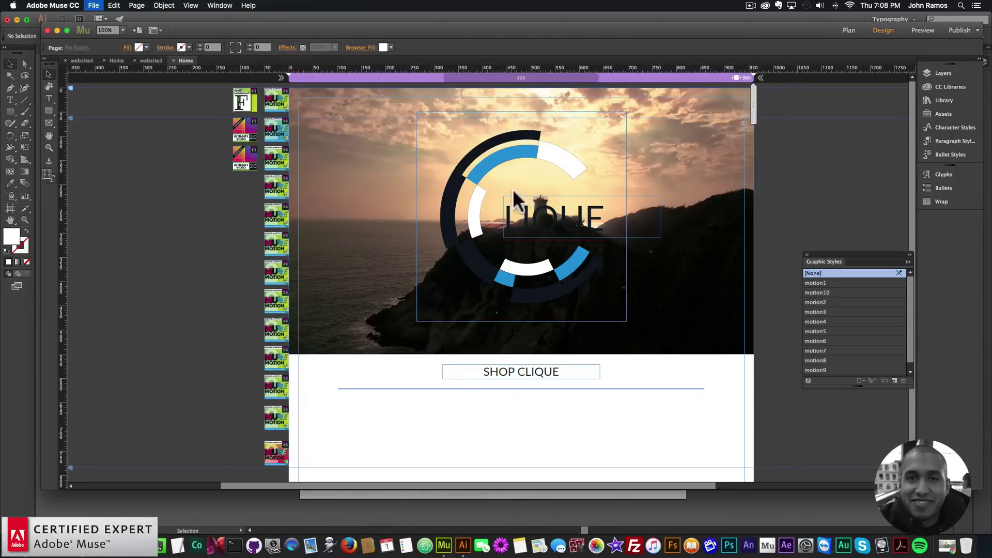
{"action": "left_click", "coordinate": [589, 313]}
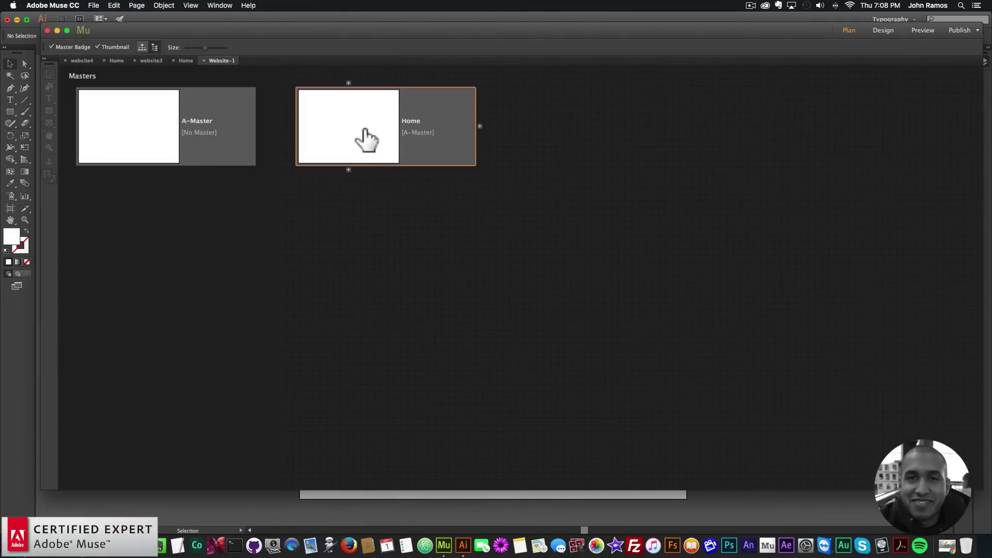
{"action": "double_click", "coordinate": [366, 139]}
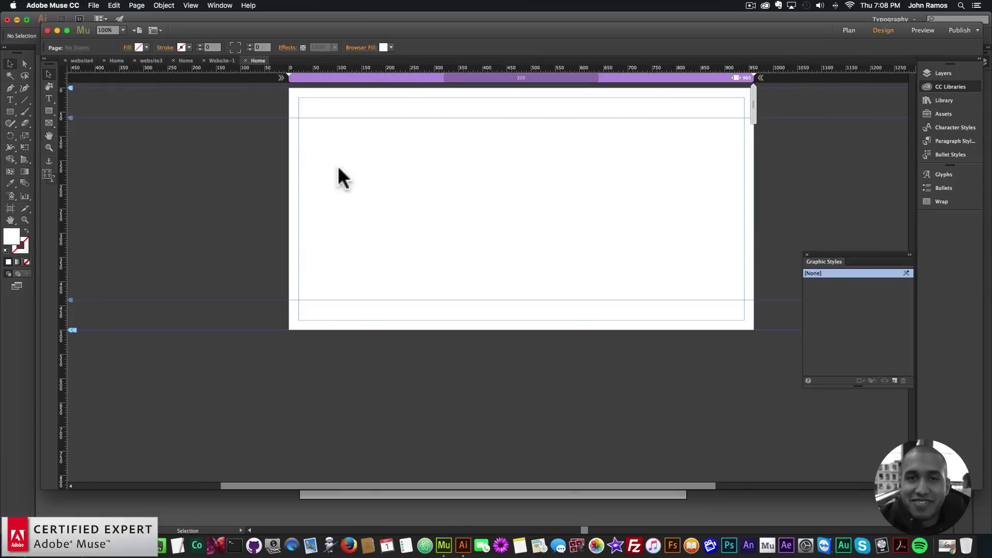
Step: Show the CC Libraries colours and draw a rectangle about 221 by 185 px near the middle of the page
{"action": "left_click", "coordinate": [950, 87]}
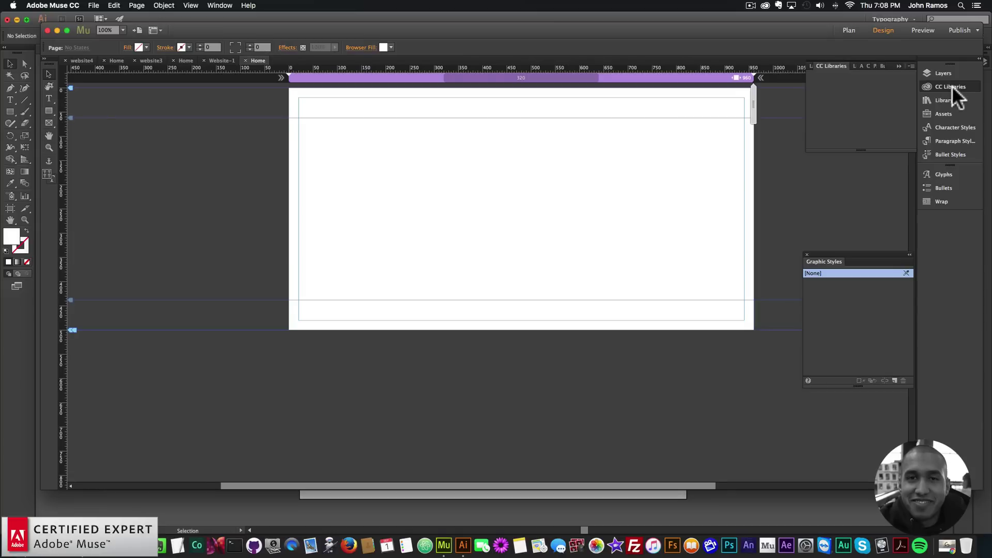
{"action": "left_click", "coordinate": [49, 111]}
{"action": "left_click_drag", "start_coordinate": [471, 167], "coordinate": [579, 256]}
{"action": "left_click", "coordinate": [48, 74]}
Step: Fill the rectangle with the library's dark navy #0E1E28 and copy the fill's hex code
{"action": "left_click", "coordinate": [827, 126]}
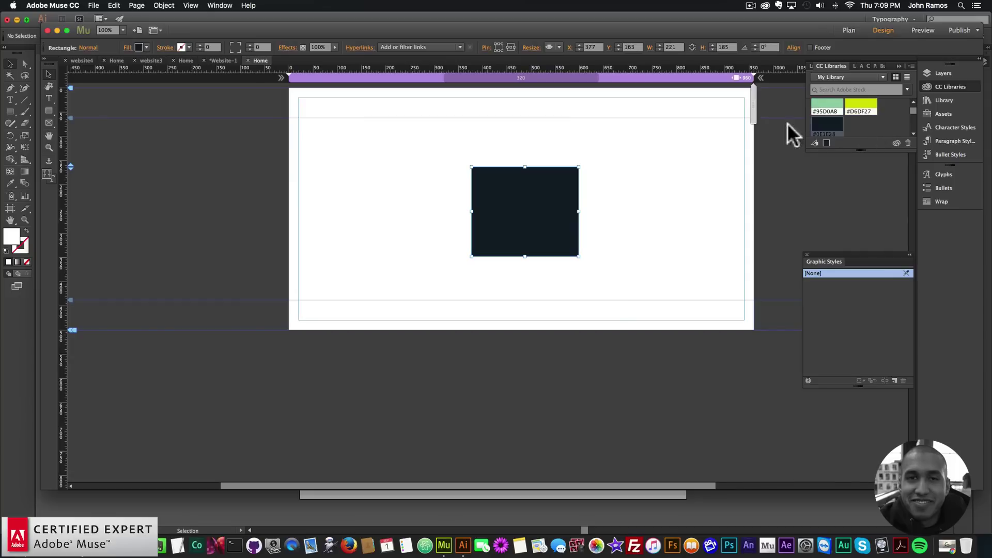
{"action": "left_click", "coordinate": [140, 47]}
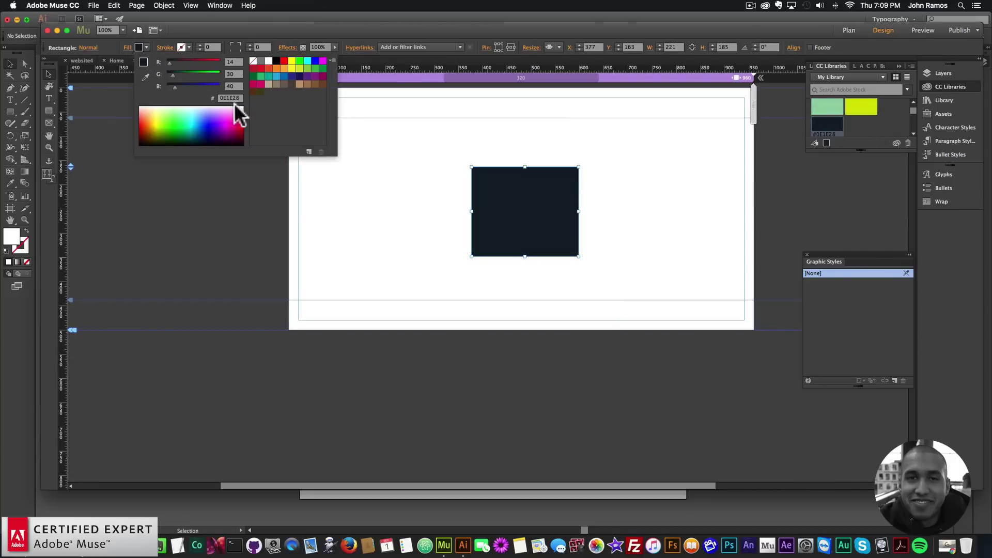
{"action": "key", "text": "super+c"}
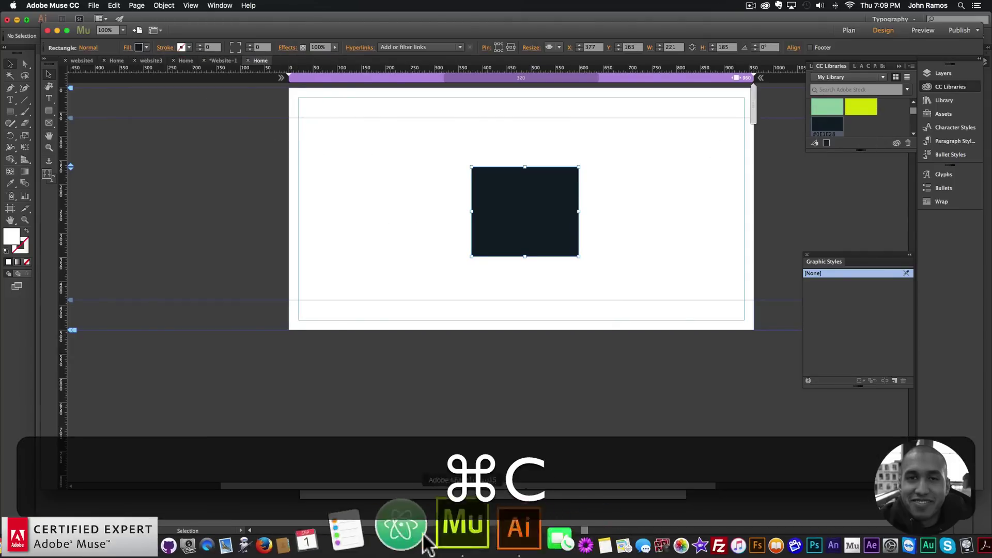
Step: Switch to Illustrator and ungroup the C logo into separate segments
{"action": "left_click", "coordinate": [467, 525]}
{"action": "left_click", "coordinate": [529, 264]}
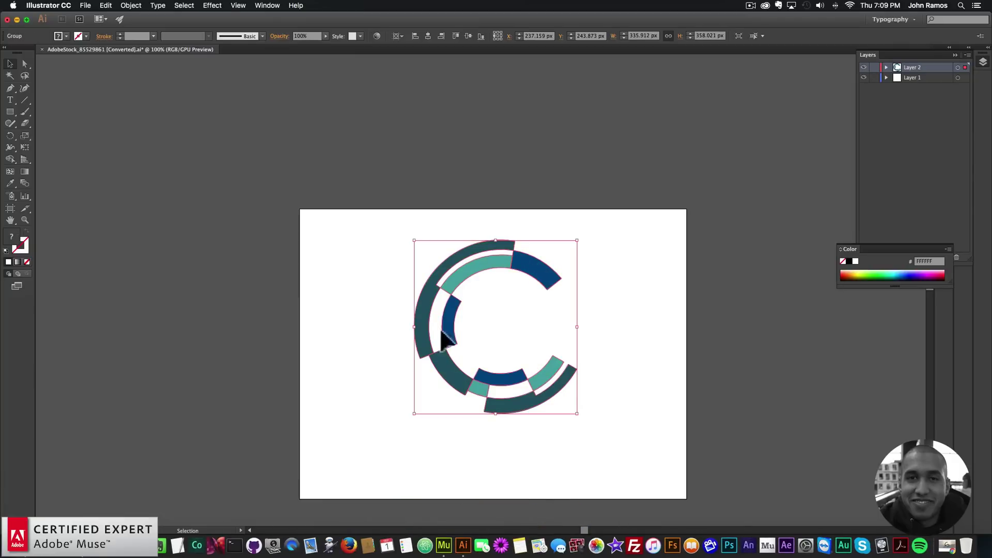
{"action": "right_click", "coordinate": [538, 265]}
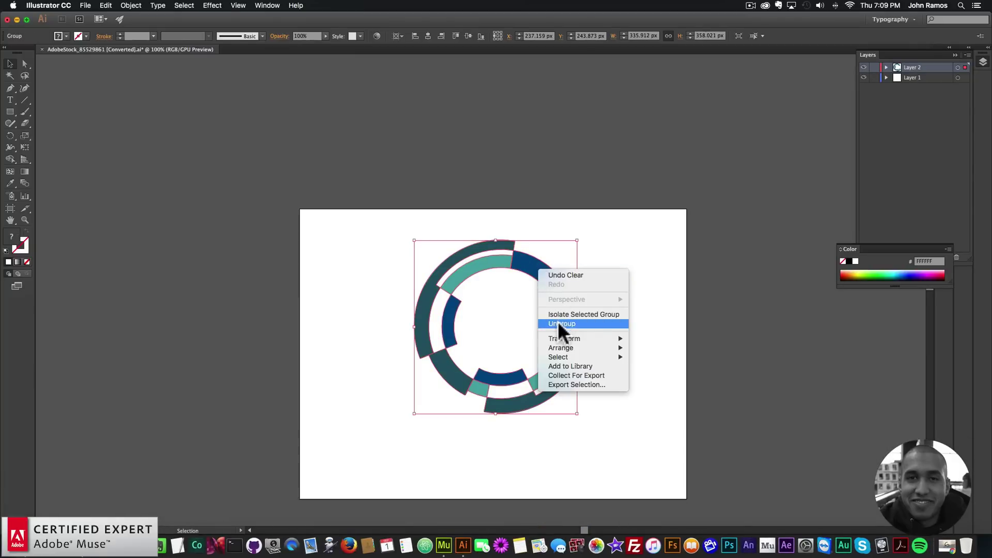
{"action": "left_click", "coordinate": [651, 310]}
{"action": "left_click", "coordinate": [651, 310]}
Step: Change the fill of the logo's three dark blue segments to white
{"action": "left_click", "coordinate": [528, 268]}
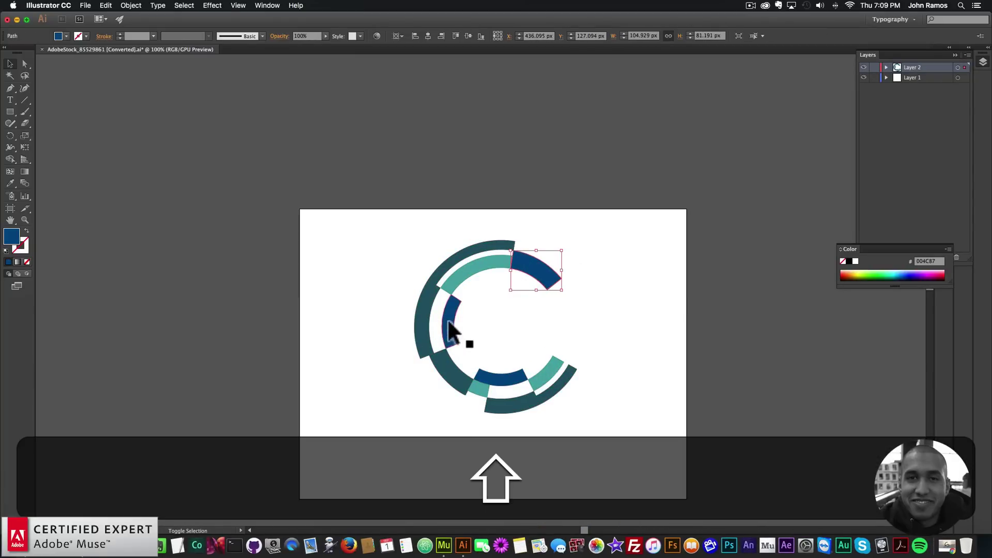
{"action": "left_click", "coordinate": [448, 330], "text": "shift"}
{"action": "left_click", "coordinate": [494, 379], "text": "shift"}
{"action": "double_click", "coordinate": [13, 237]}
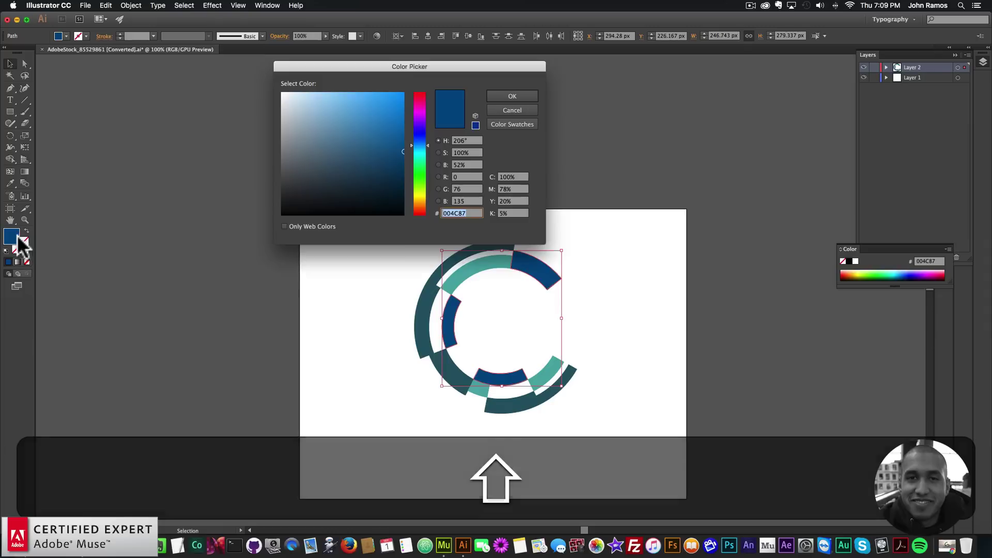
{"action": "left_click_drag", "start_coordinate": [283, 94], "coordinate": [273, 84]}
{"action": "left_click", "coordinate": [511, 95]}
{"action": "left_click", "coordinate": [465, 222]}
Step: Fill the logo's dark teal segments with the copied colour 0E1E28
{"action": "left_click", "coordinate": [453, 260]}
{"action": "left_click", "coordinate": [507, 404], "text": "shift"}
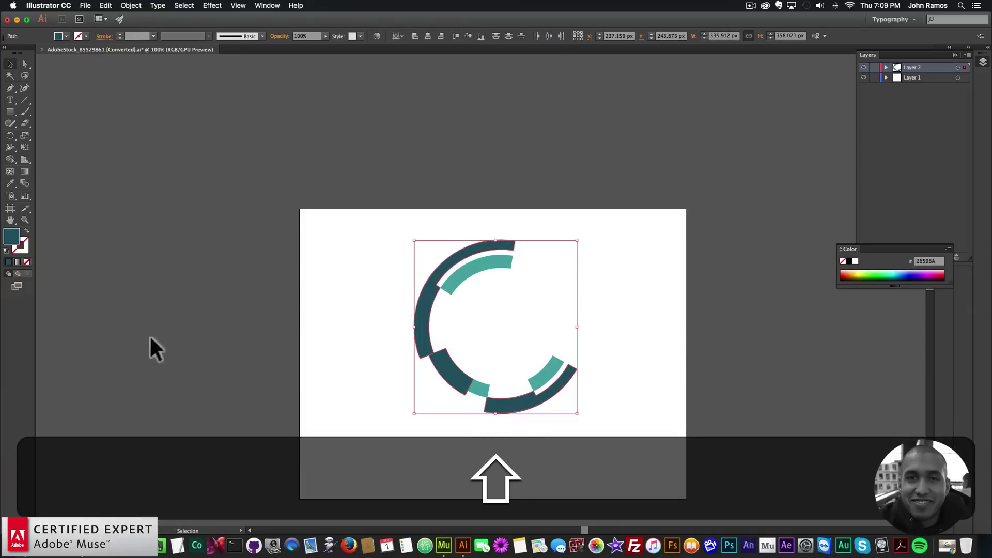
{"action": "double_click", "coordinate": [10, 239]}
{"action": "key", "text": "super+v"}
{"action": "left_click", "coordinate": [513, 93]}
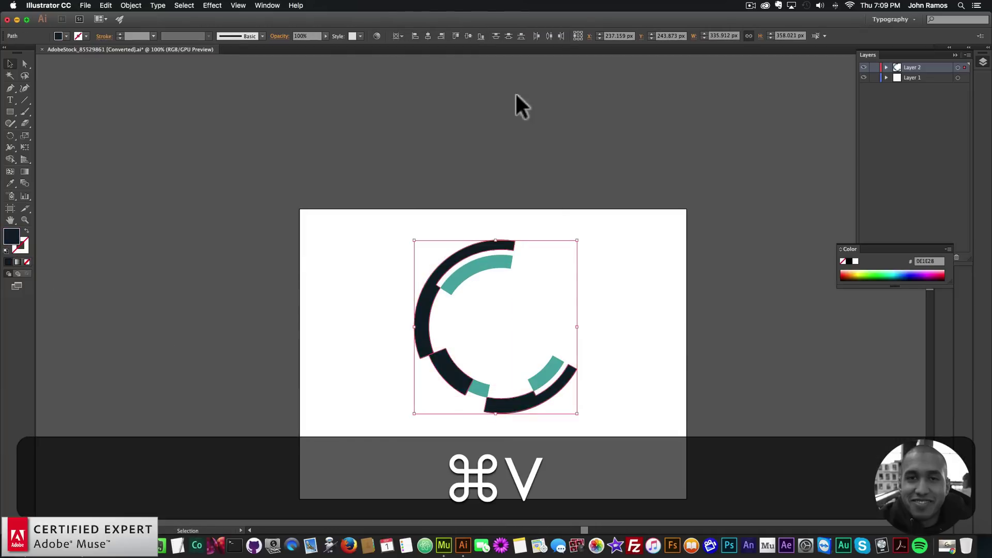
{"action": "left_click", "coordinate": [420, 190]}
Step: Switch to Adobe Muse, fill the rectangle with the library blue #29AAE1 and copy the fill's hex code
{"action": "left_click", "coordinate": [442, 542]}
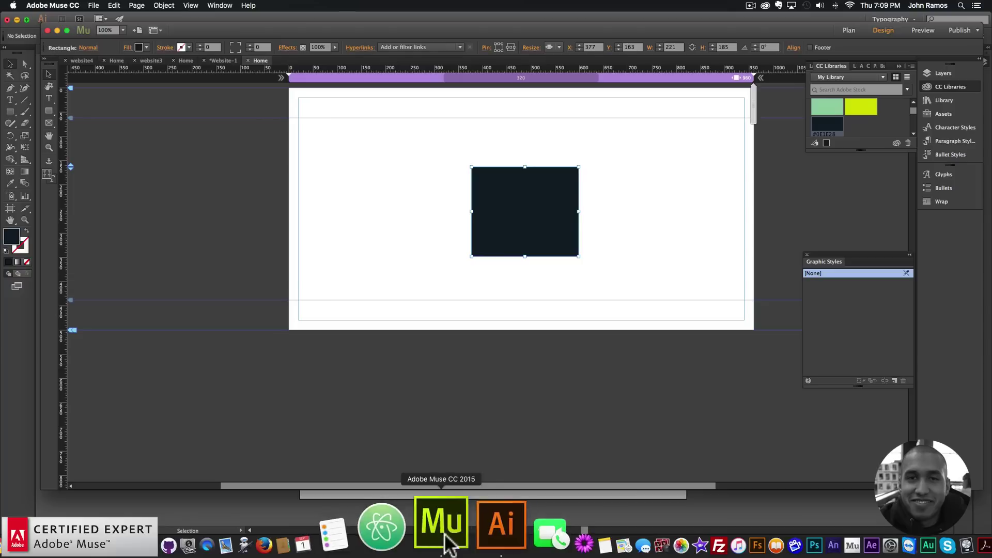
{"action": "left_click_drag", "start_coordinate": [825, 114], "coordinate": [461, 199]}
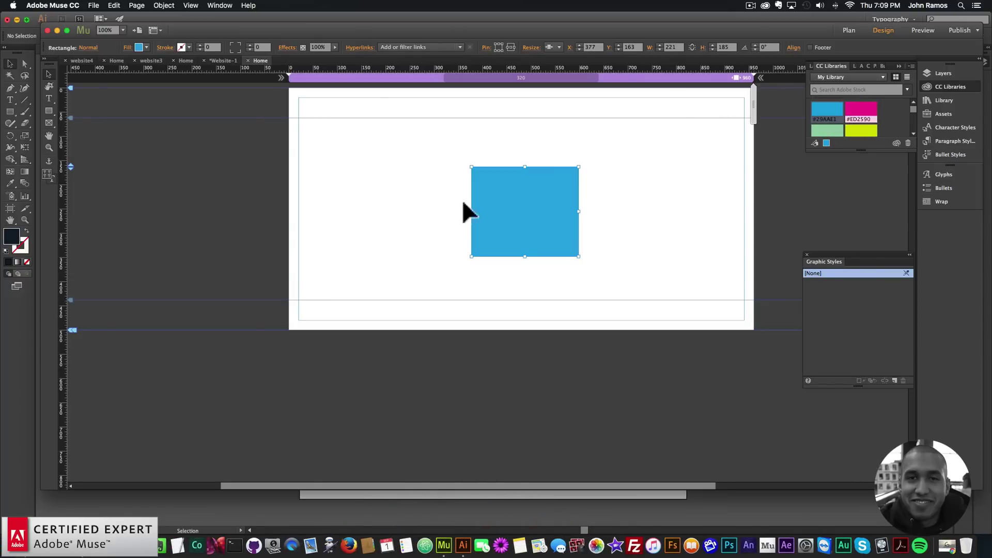
{"action": "left_click", "coordinate": [139, 47]}
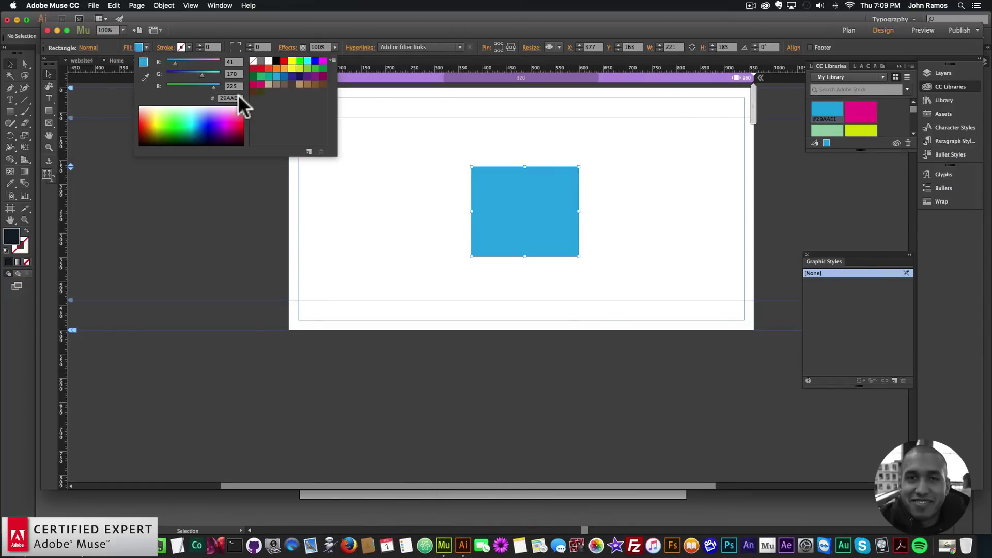
{"action": "key", "text": "super+c"}
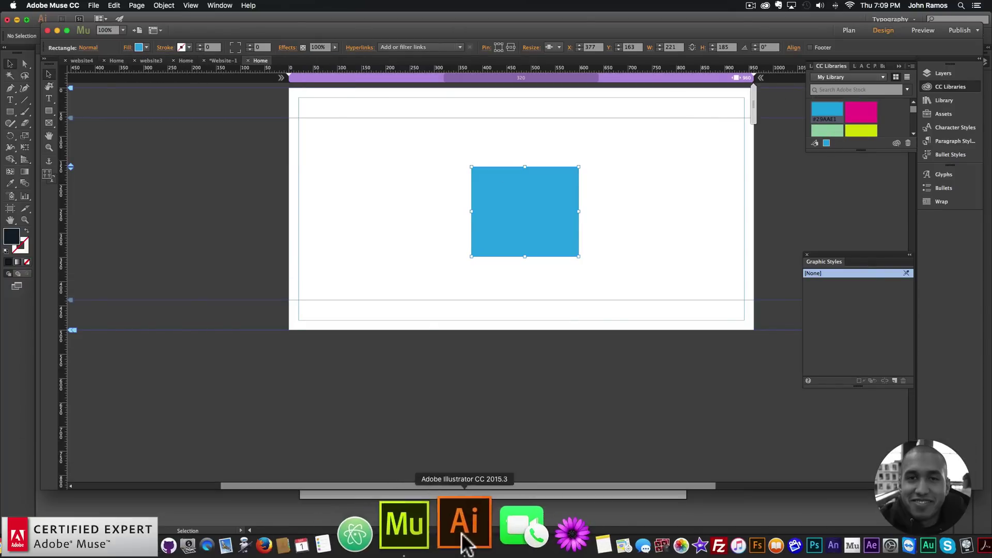
Step: Switch to Illustrator and fill the logo's three light teal segments with the copied colour 29AAE1
{"action": "left_click", "coordinate": [463, 540]}
{"action": "left_click", "coordinate": [487, 262]}
{"action": "left_click", "coordinate": [479, 391], "text": "shift"}
{"action": "left_click", "coordinate": [541, 370], "text": "shift"}
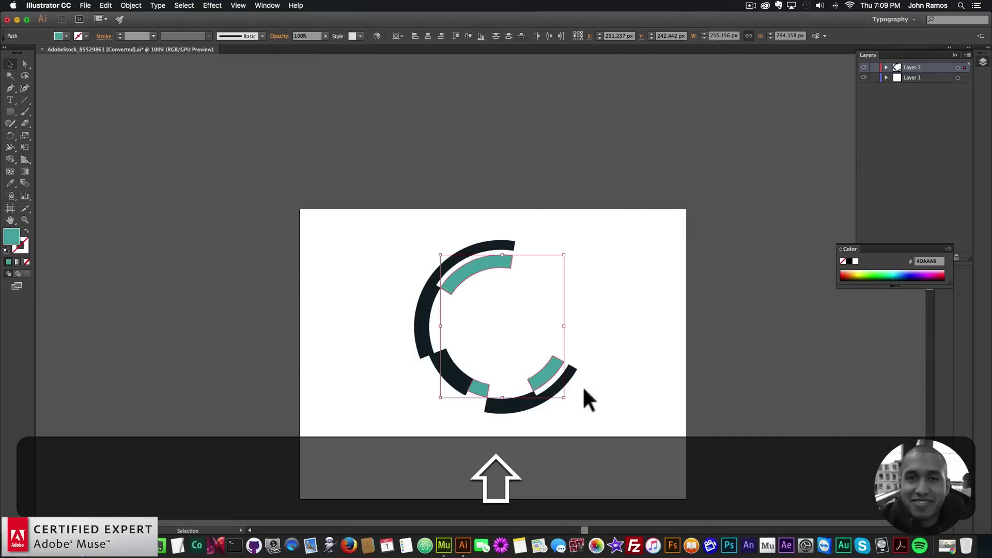
{"action": "double_click", "coordinate": [11, 236]}
{"action": "double_click", "coordinate": [478, 212]}
{"action": "key", "text": "super+v"}
{"action": "left_click", "coordinate": [509, 93]}
{"action": "left_click", "coordinate": [387, 296]}
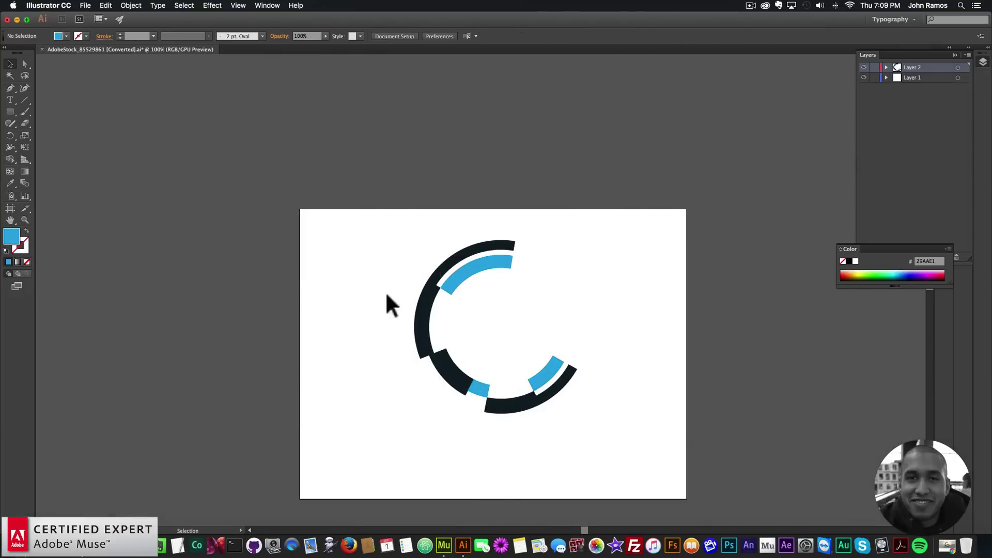
Step: Delete the white background shape behind the logo
{"action": "left_click_drag", "start_coordinate": [397, 212], "coordinate": [356, 281]}
{"action": "left_click_drag", "start_coordinate": [394, 223], "coordinate": [589, 413]}
{"action": "left_click", "coordinate": [573, 282]}
{"action": "left_click_drag", "start_coordinate": [650, 240], "coordinate": [649, 240]}
{"action": "key", "text": "BackSpace"}
Step: Group all segments of the logo and move the group off the artboard onto the empty canvas beside its left edge
{"action": "left_click_drag", "start_coordinate": [403, 240], "coordinate": [623, 443]}
{"action": "right_click", "coordinate": [484, 253]}
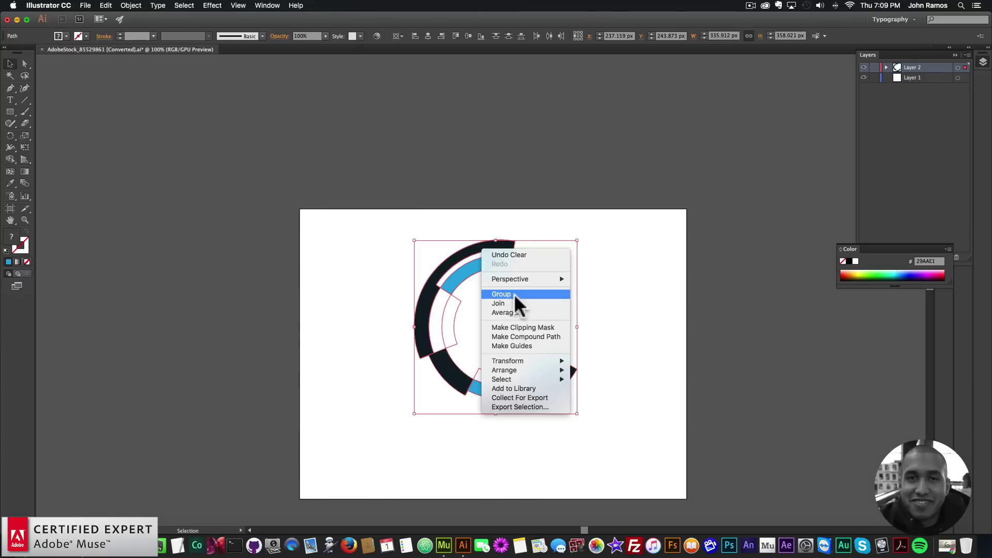
{"action": "left_click", "coordinate": [510, 293]}
{"action": "left_click", "coordinate": [338, 253]}
{"action": "left_click_drag", "start_coordinate": [393, 235], "coordinate": [635, 455]}
{"action": "left_click_drag", "start_coordinate": [553, 380], "coordinate": [265, 356]}
{"action": "left_click", "coordinate": [417, 325]}
Step: Draw a square of about 414 px with no fill and no stroke on the artboard
{"action": "left_click", "coordinate": [10, 111]}
{"action": "key", "text": "shift"}
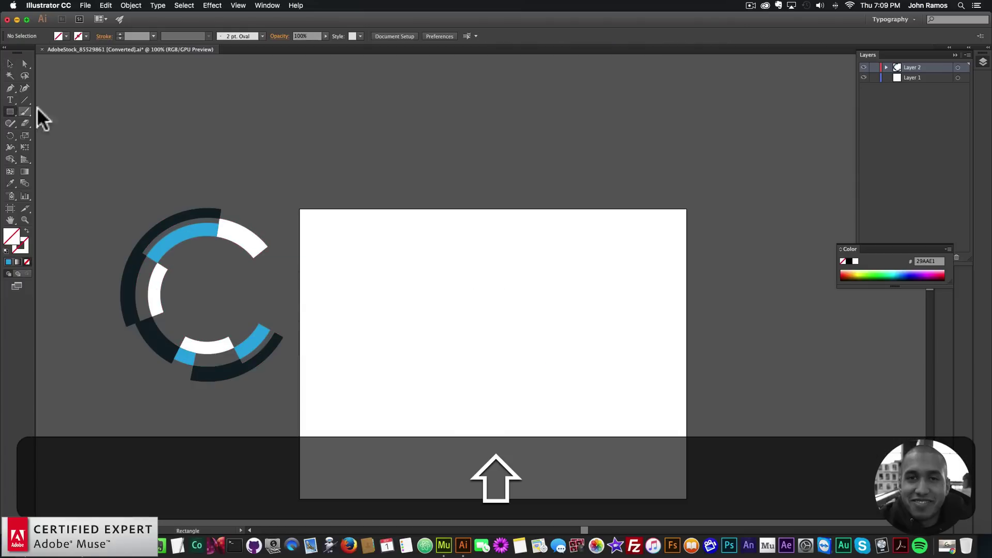
{"action": "key", "text": "shift"}
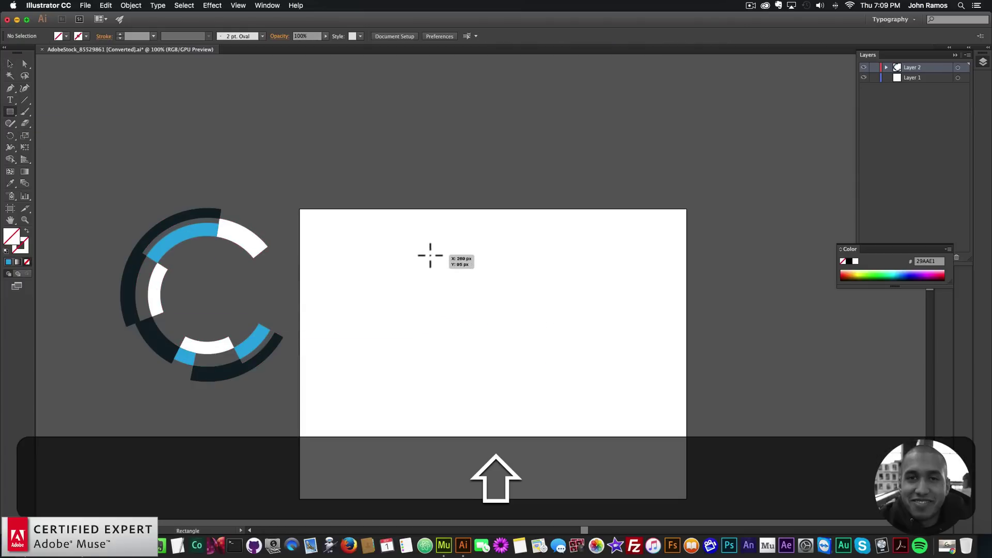
{"action": "left_click_drag", "start_coordinate": [430, 256], "coordinate": [630, 454]}
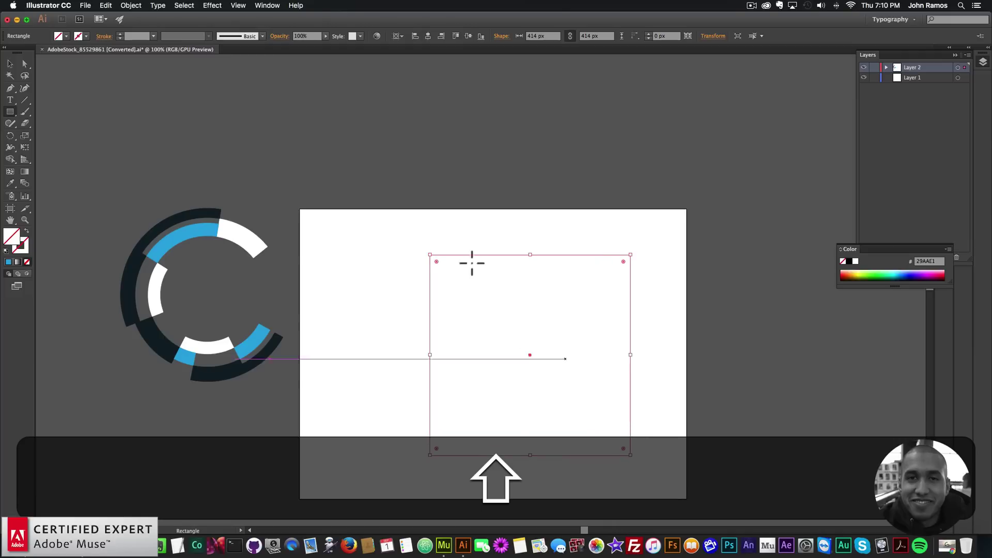
Step: Centre the logo group and the empty square horizontally and vertically on the artboard
{"action": "key", "text": "v"}
{"action": "left_click_drag", "start_coordinate": [115, 170], "coordinate": [514, 388]}
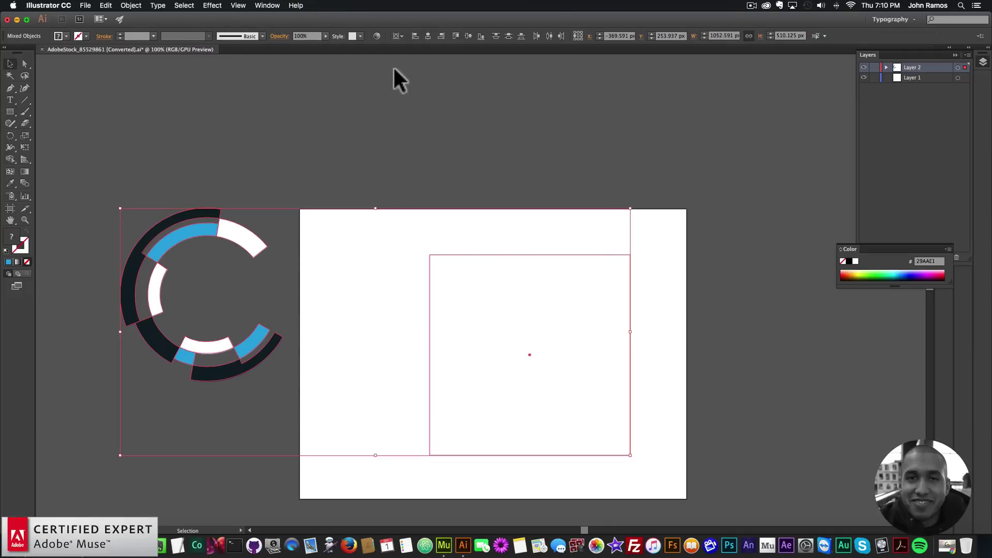
{"action": "left_click", "coordinate": [427, 36]}
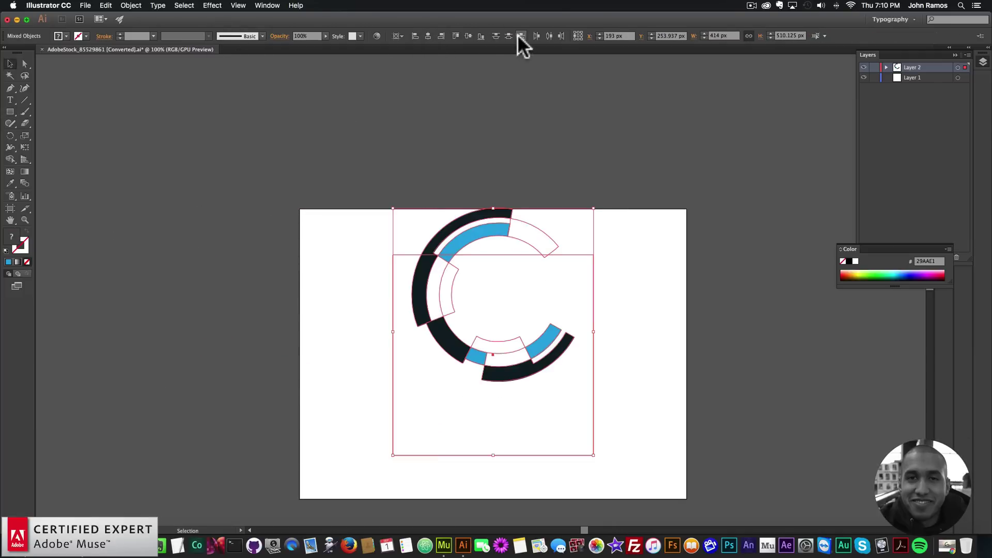
{"action": "left_click", "coordinate": [468, 34]}
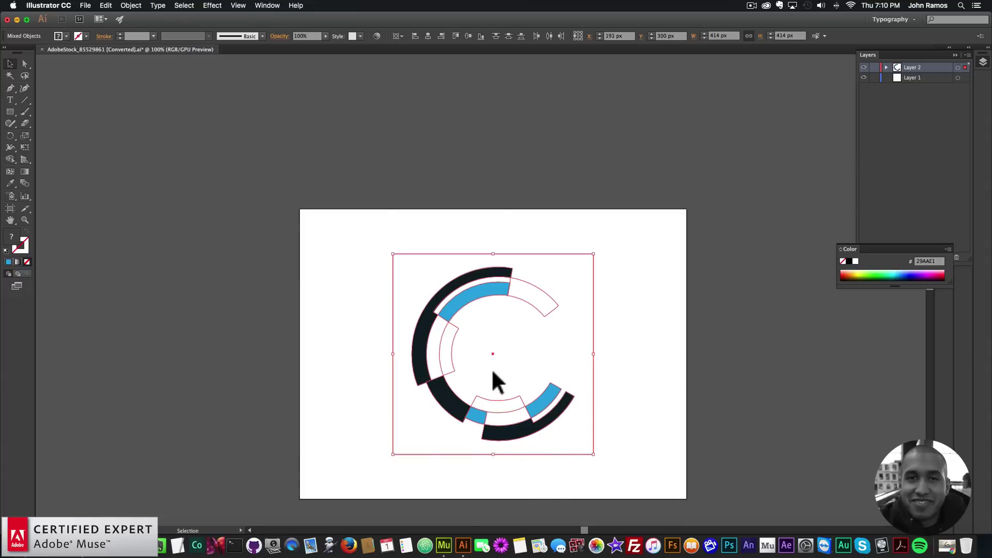
{"action": "left_click", "coordinate": [526, 145]}
{"action": "left_click_drag", "start_coordinate": [370, 189], "coordinate": [693, 476]}
{"action": "left_click", "coordinate": [566, 277]}
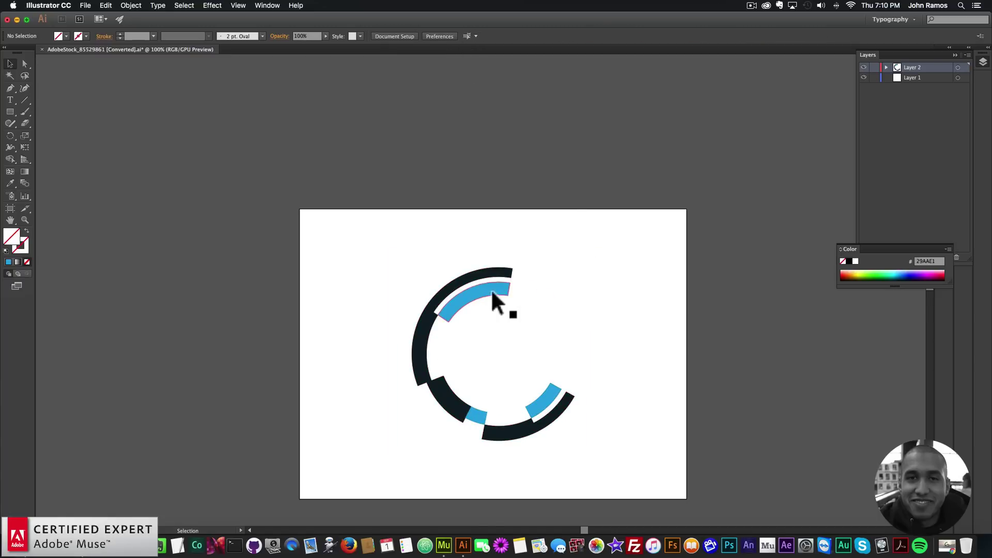
{"action": "left_click", "coordinate": [593, 294]}
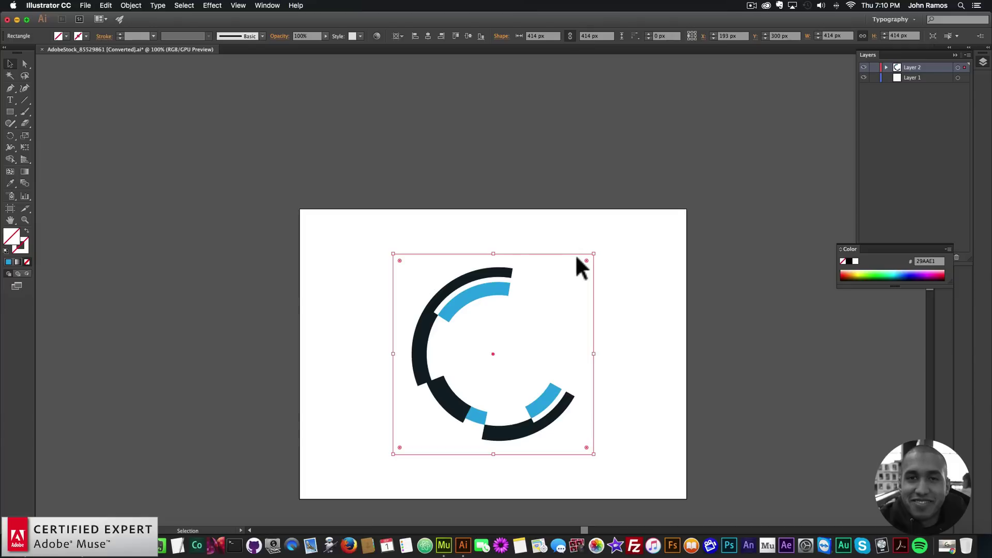
{"action": "key", "text": "shift"}
{"action": "left_click", "coordinate": [531, 295], "text": "shift"}
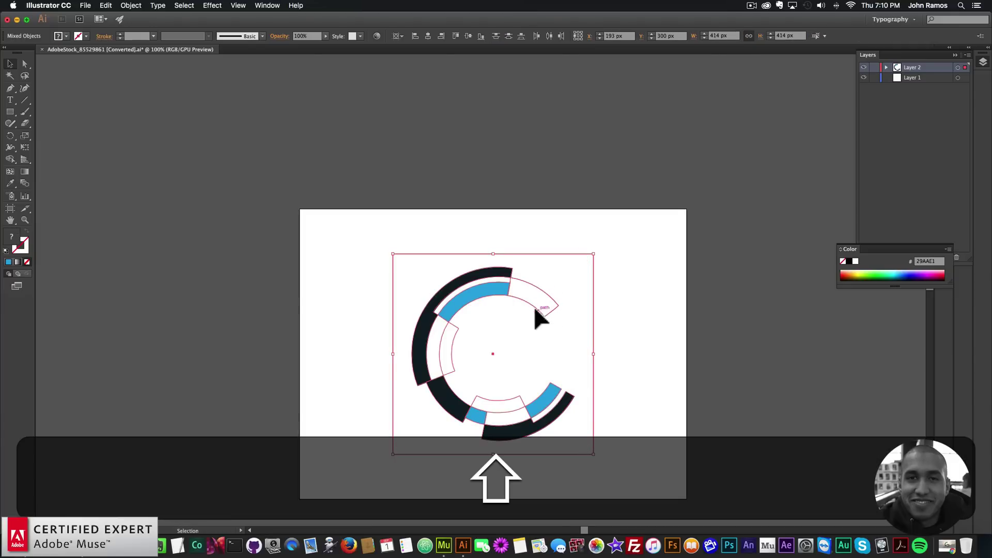
{"action": "left_click", "coordinate": [638, 302]}
Step: Ungroup the logo so that its segments can be selected individually
{"action": "left_click", "coordinate": [493, 292]}
{"action": "right_click", "coordinate": [497, 291]}
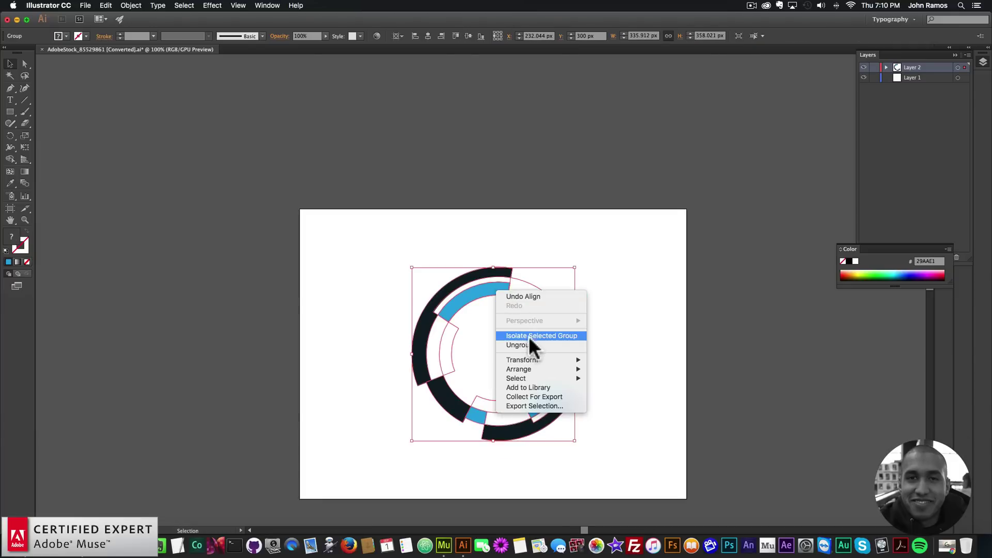
{"action": "left_click", "coordinate": [573, 344]}
{"action": "left_click", "coordinate": [616, 311]}
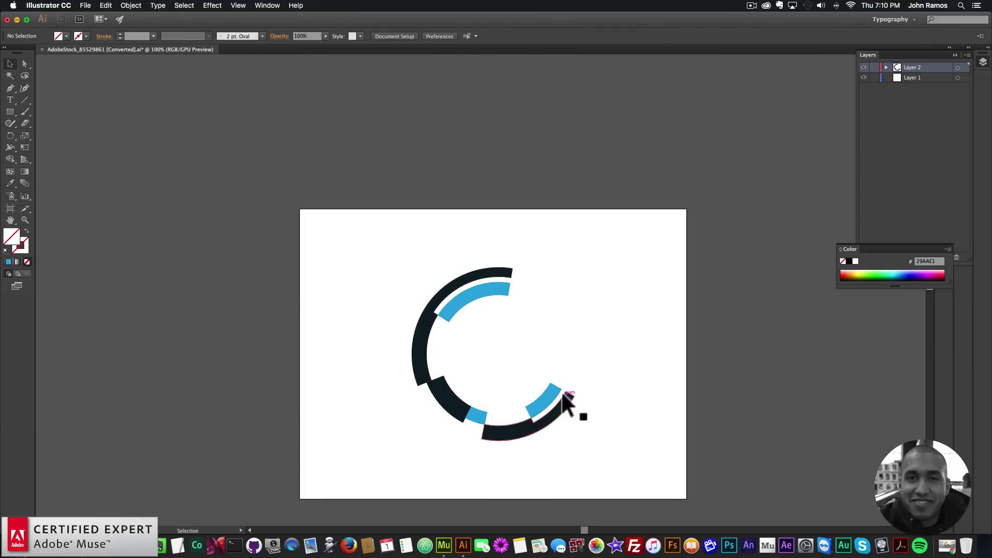
Step: Select the empty square together with the white upper-right segment and copy both
{"action": "left_click", "coordinate": [591, 305]}
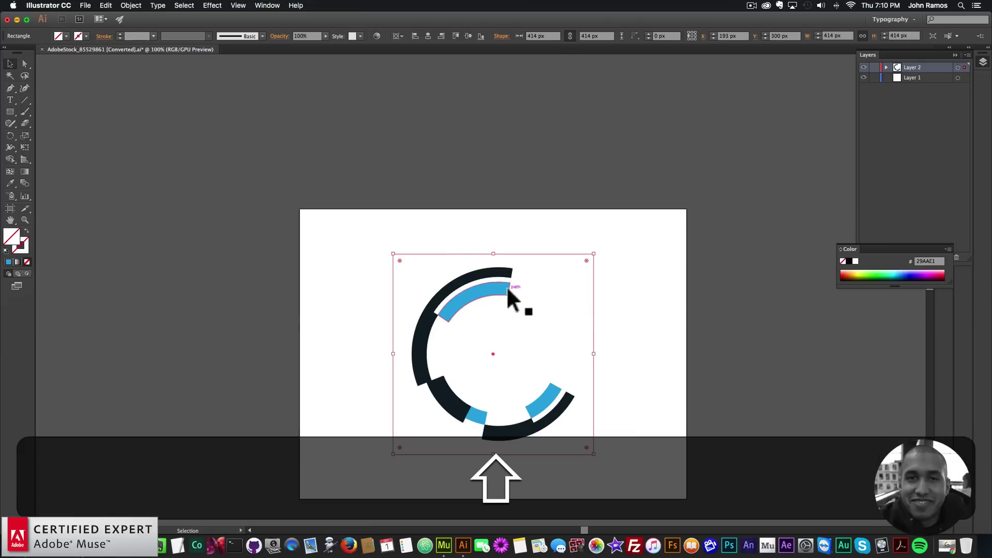
{"action": "left_click", "coordinate": [526, 290], "text": "shift"}
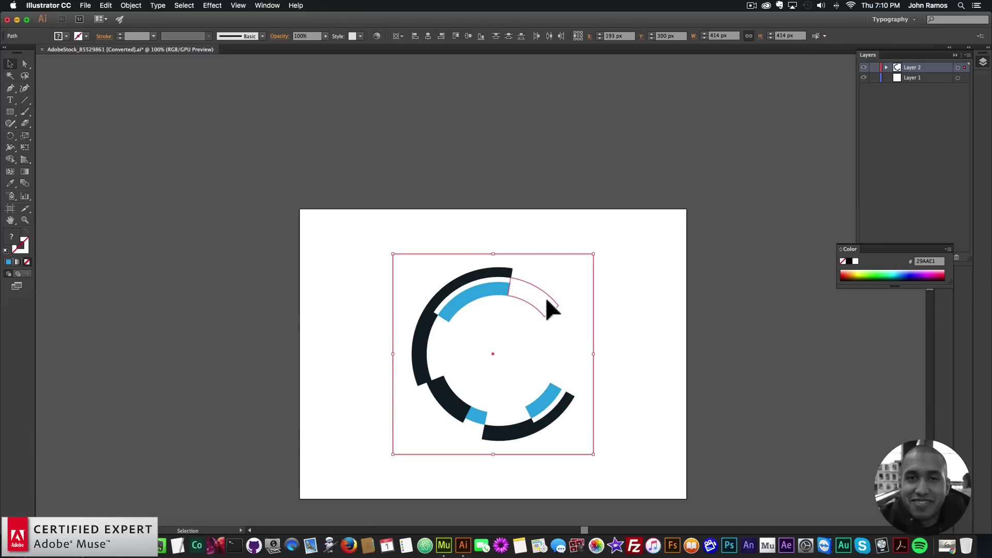
{"action": "key", "text": "super+c"}
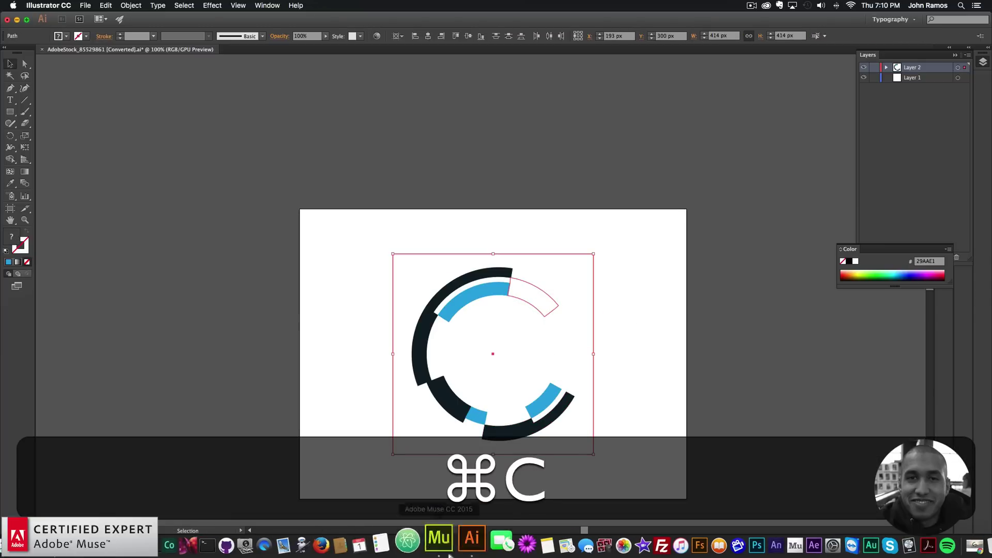
Step: Switch to Adobe Muse, delete the blue rectangle, and paste the copied segment at X 273, Y 62 on the page
{"action": "left_click", "coordinate": [446, 543]}
{"action": "key", "text": "BackSpace"}
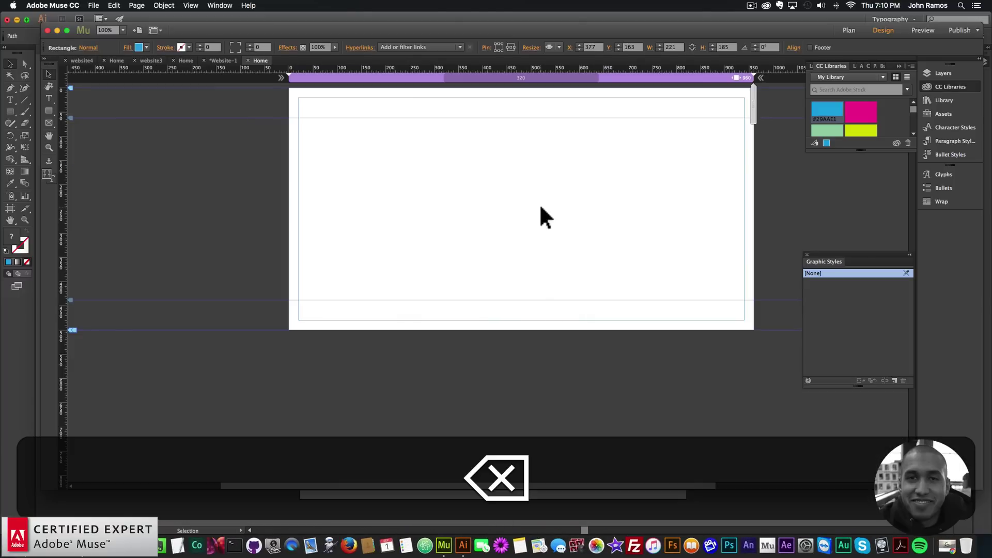
{"action": "key", "text": "super+v"}
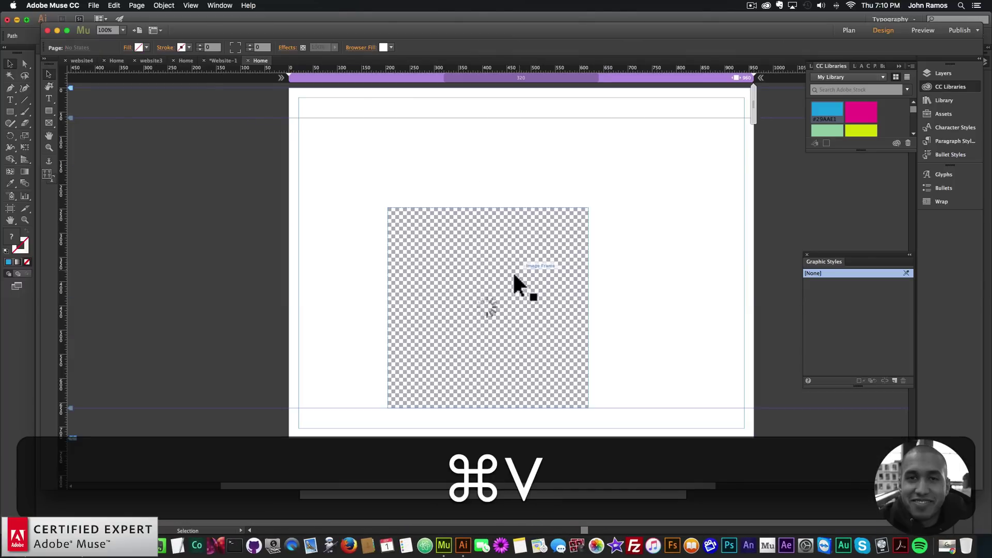
{"action": "left_click_drag", "start_coordinate": [518, 175], "coordinate": [527, 176]}
Step: Copy the upper blue arc together with the square from Illustrator and paste it in Adobe Muse, aligned exactly over the white segment's frame
{"action": "left_click", "coordinate": [440, 524]}
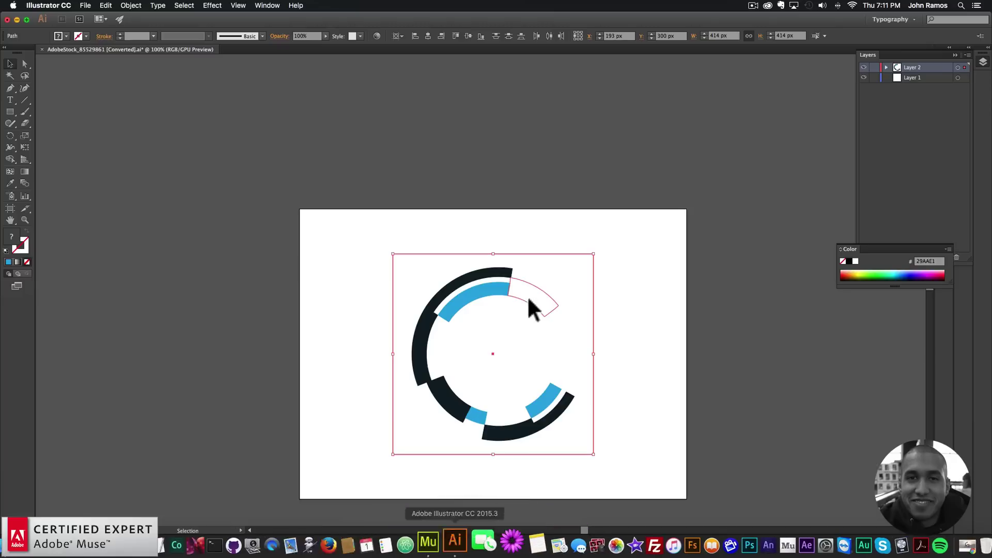
{"action": "key", "text": "Up"}
{"action": "left_click", "coordinate": [465, 294]}
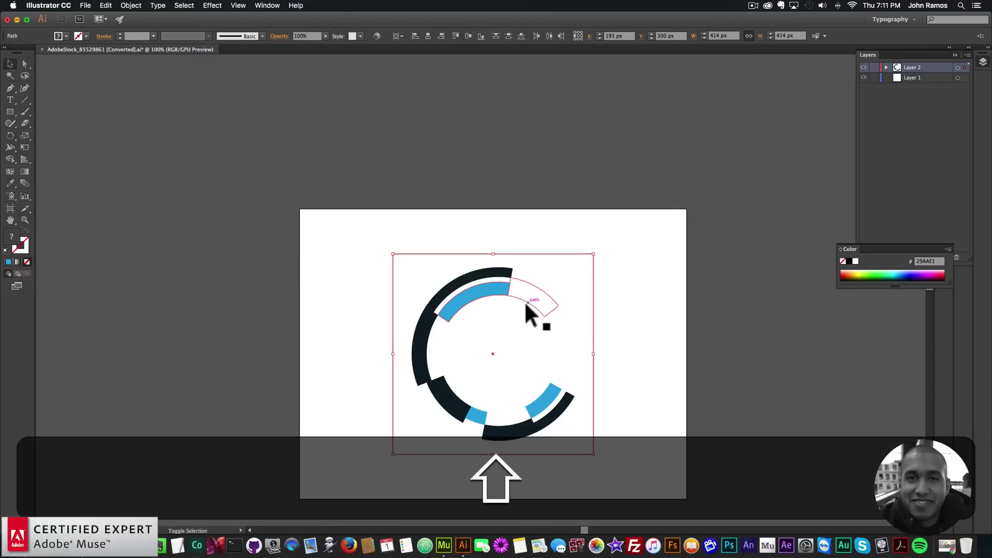
{"action": "key", "text": "super+c"}
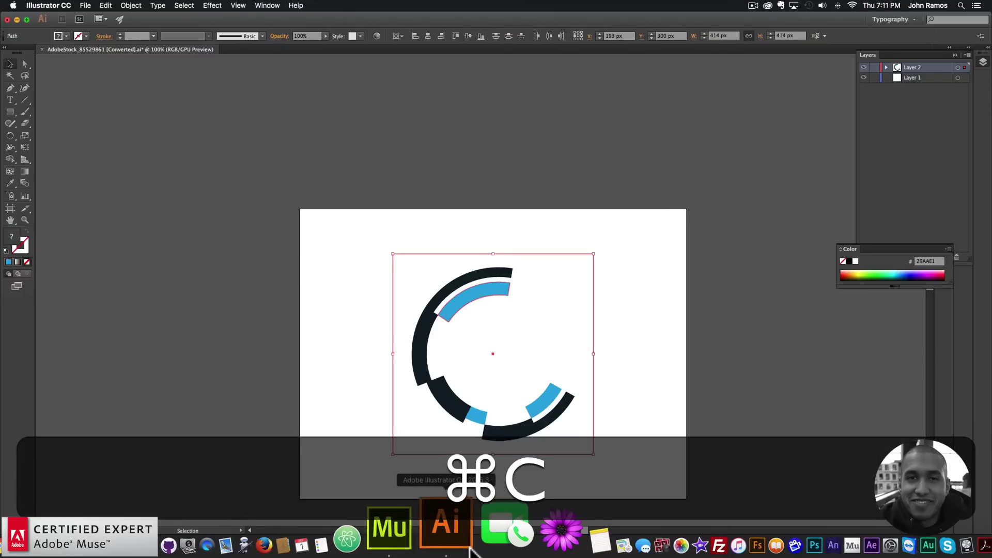
{"action": "left_click", "coordinate": [446, 531]}
{"action": "key", "text": "super+v"}
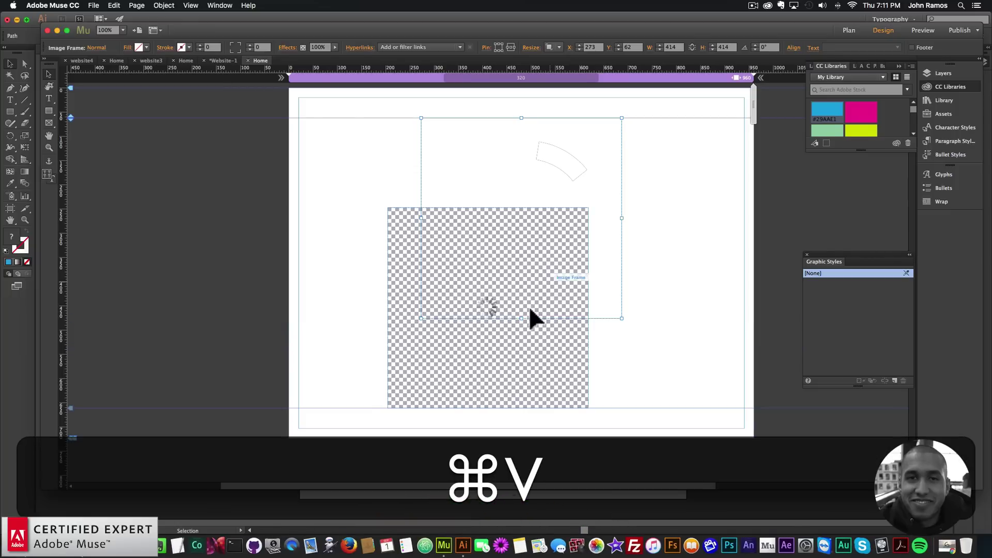
{"action": "left_click_drag", "start_coordinate": [488, 325], "coordinate": [520, 247]}
Step: Copy the large outer dark arc together with the square from Illustrator and paste it in Adobe Muse at X 273, Y 62
{"action": "left_click", "coordinate": [463, 545]}
{"action": "left_click", "coordinate": [457, 280], "text": "shift"}
{"action": "key", "text": "super"}
{"action": "key", "text": "super+c"}
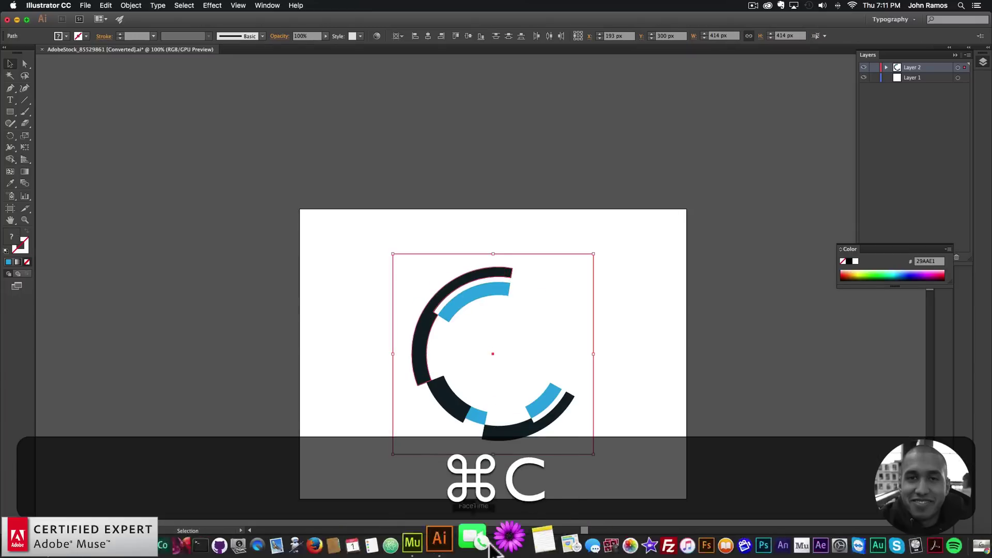
{"action": "left_click", "coordinate": [444, 545]}
{"action": "key", "text": "super+v"}
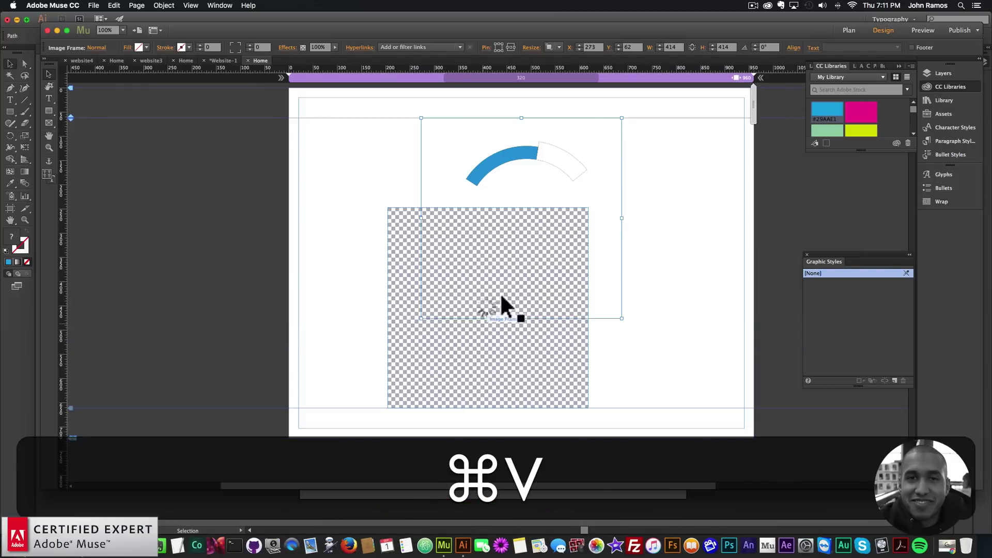
{"action": "left_click_drag", "start_coordinate": [518, 290], "coordinate": [515, 235]}
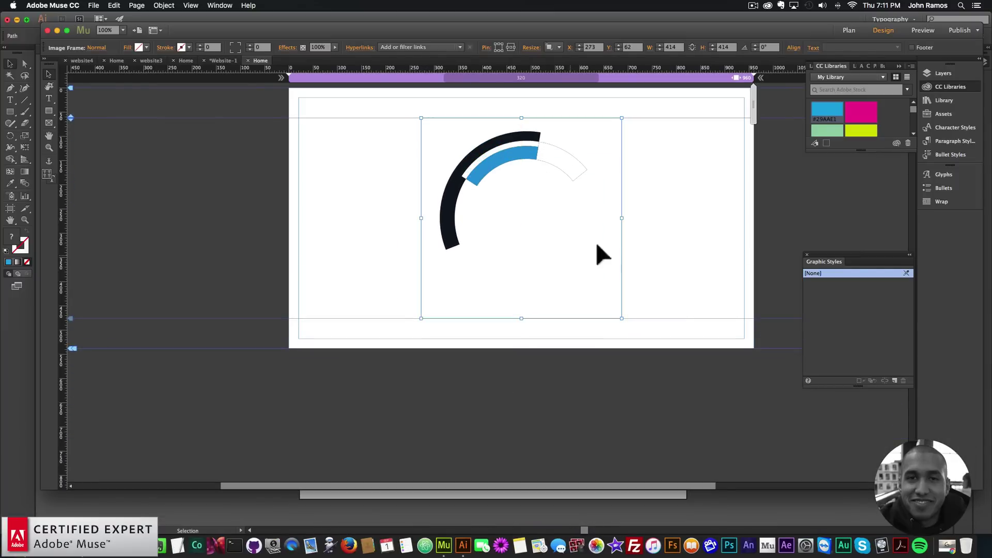
Step: Try bringing the lower-left dark segment with its square from Illustrator into Adobe Muse, and delete it from the page again
{"action": "left_click", "coordinate": [463, 545]}
{"action": "key", "text": "shift"}
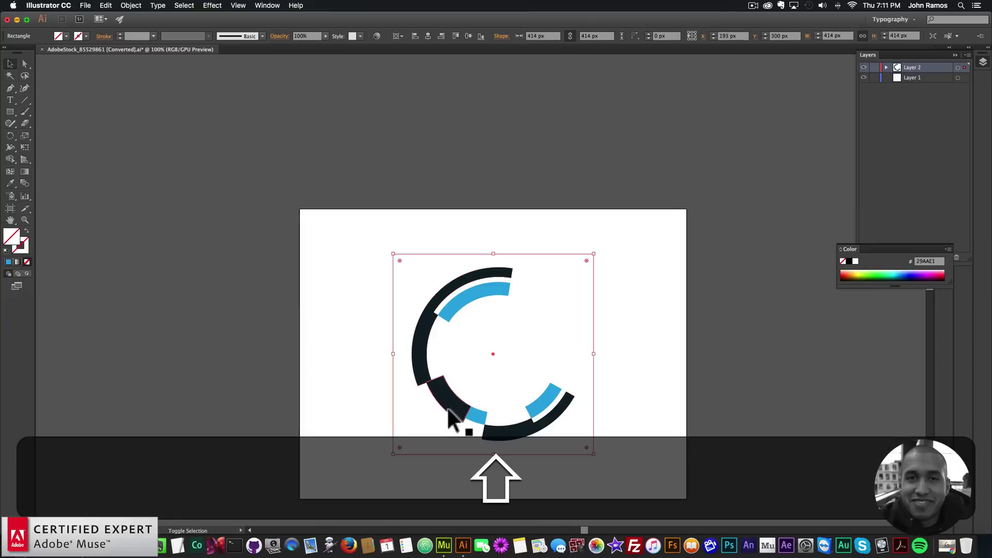
{"action": "key", "text": "shift+super+c"}
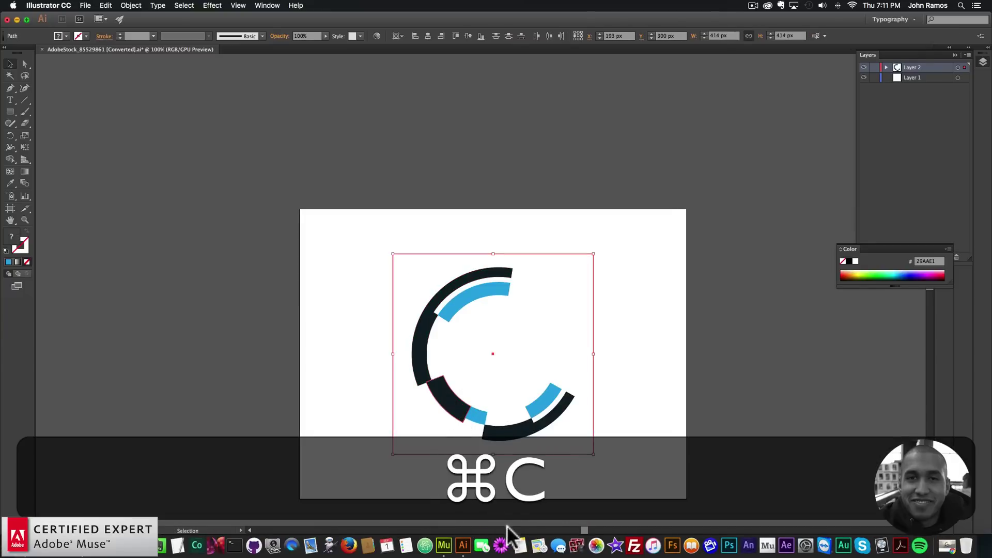
{"action": "left_click", "coordinate": [443, 541]}
{"action": "key", "text": "super+v"}
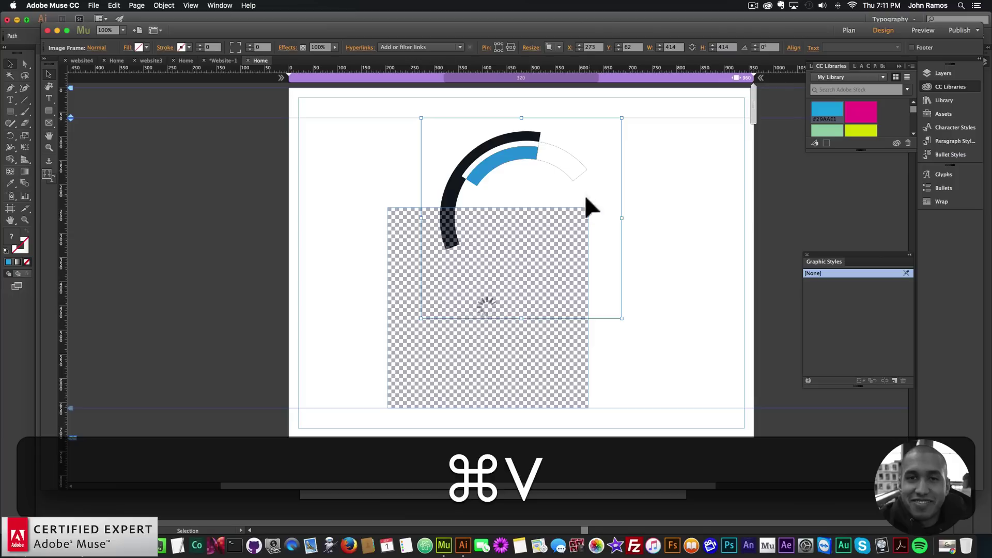
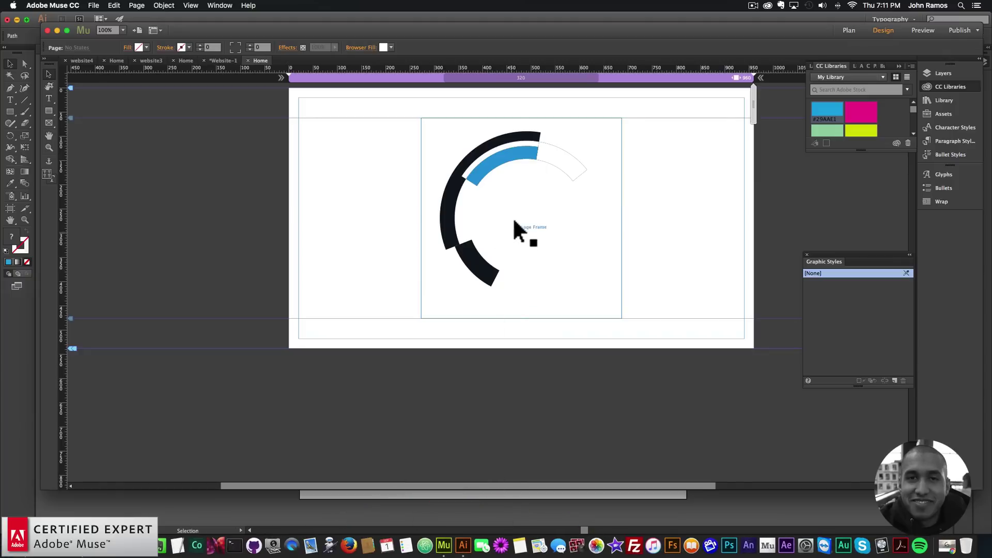
{"action": "left_click", "coordinate": [495, 274]}
{"action": "key", "text": "BackSpace"}
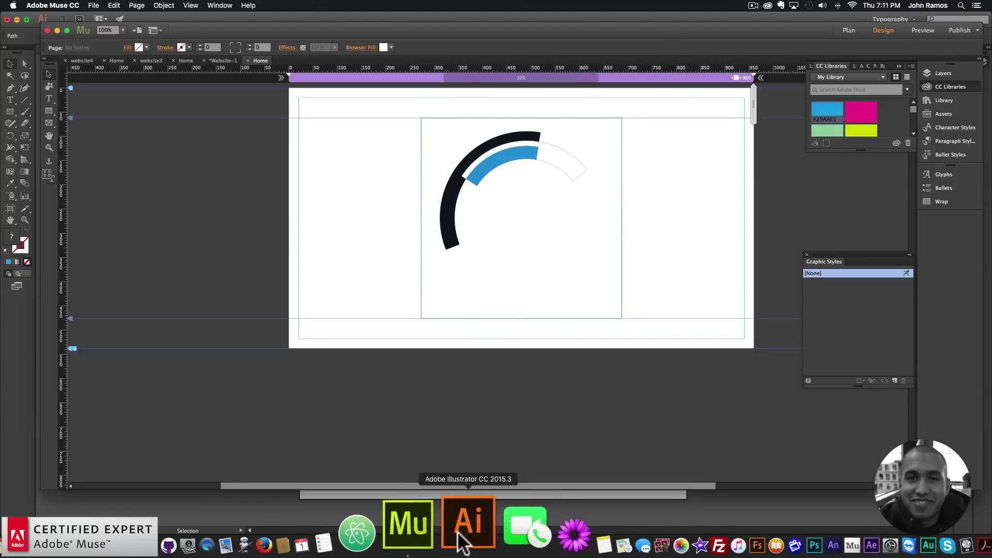
Step: Copy the white inner-left segment with the square from Illustrator and paste it in Adobe Muse, aligned over the other frames
{"action": "left_click", "coordinate": [460, 537]}
{"action": "key", "text": "shift+super+c"}
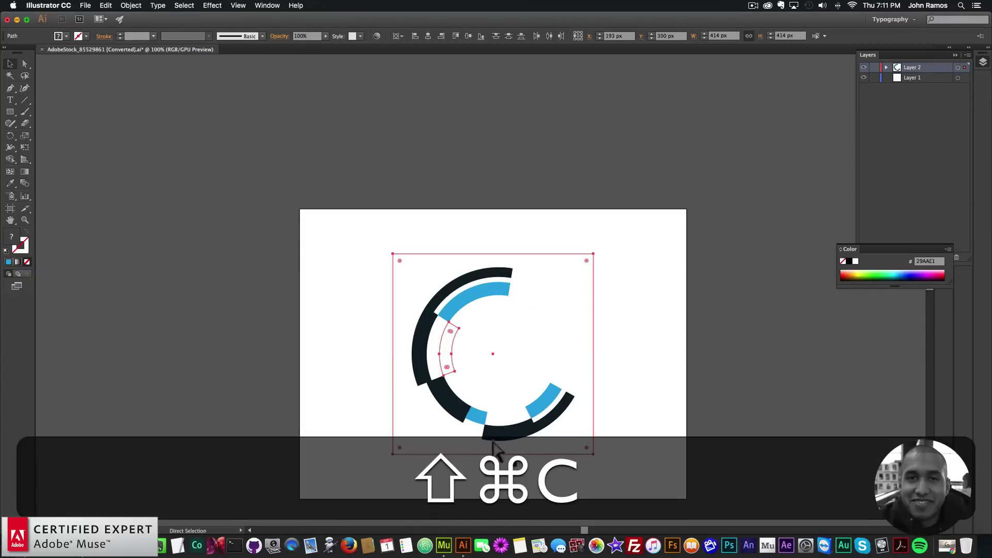
{"action": "left_click", "coordinate": [444, 545]}
{"action": "key", "text": "super+v"}
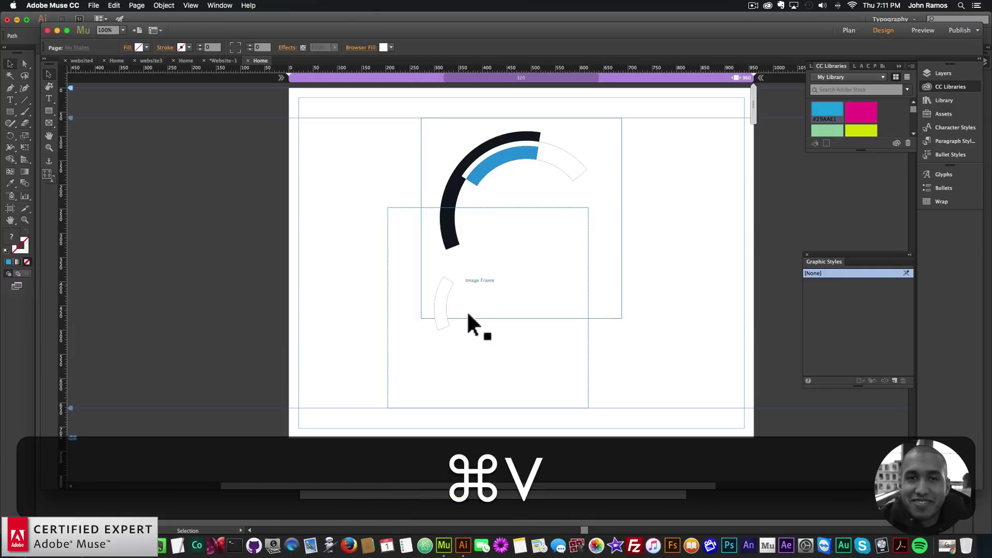
{"action": "left_click_drag", "start_coordinate": [504, 220], "coordinate": [510, 226]}
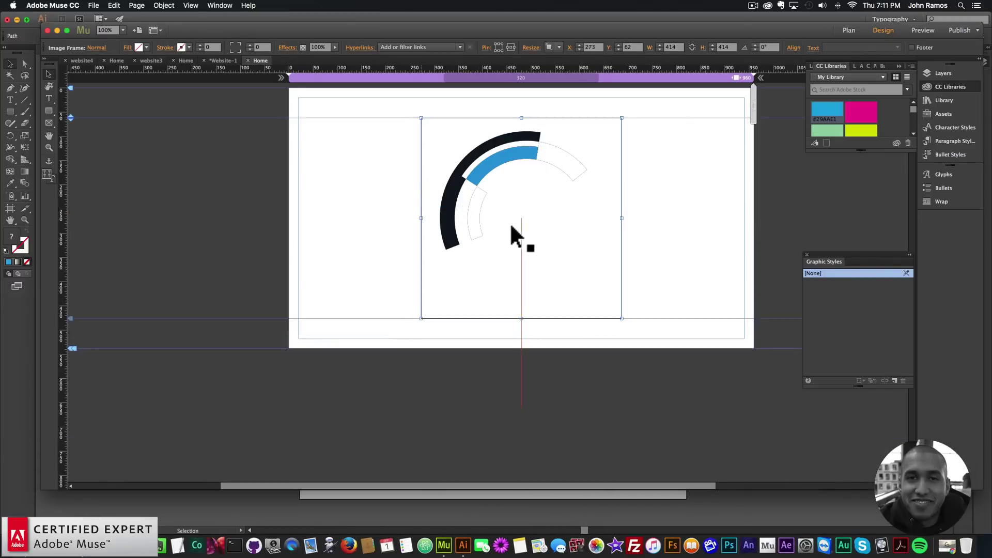
Step: Copy the lower-left dark segment together with the square from Illustrator and paste it in Adobe Muse at X 273, Y 62
{"action": "left_click", "coordinate": [463, 545]}
{"action": "left_click", "coordinate": [449, 385], "text": "shift"}
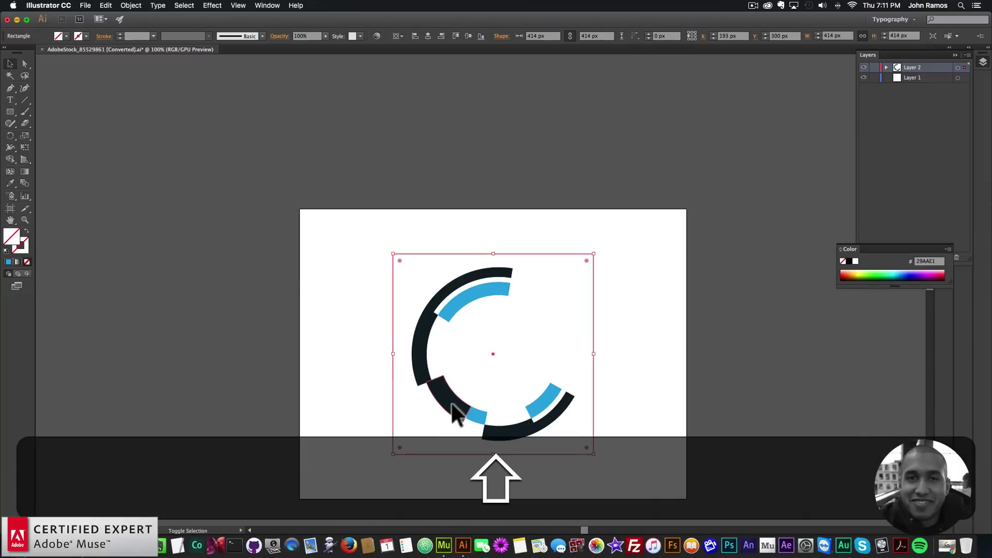
{"action": "key", "text": "shift+super+c"}
{"action": "left_click", "coordinate": [443, 545]}
{"action": "key", "text": "super+v"}
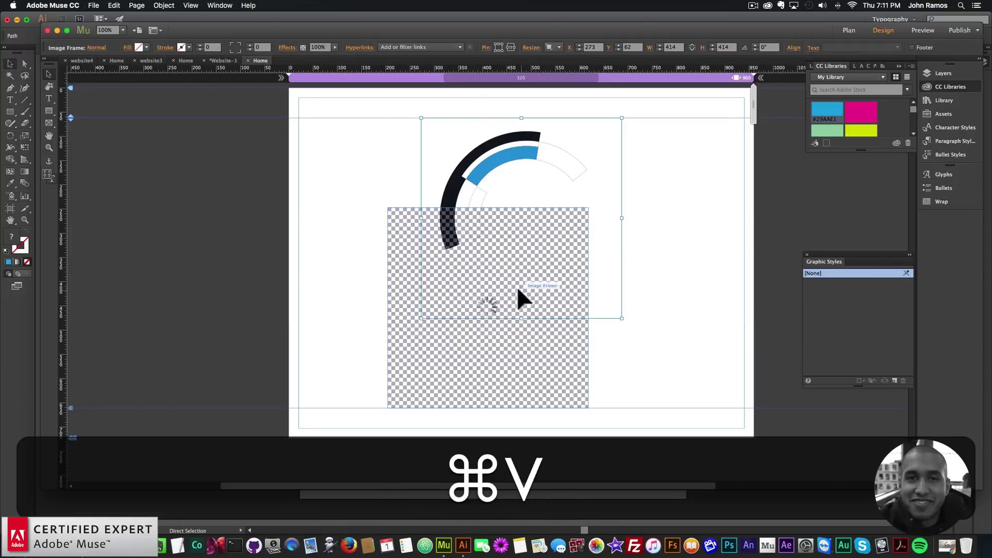
{"action": "key", "text": "super+z"}
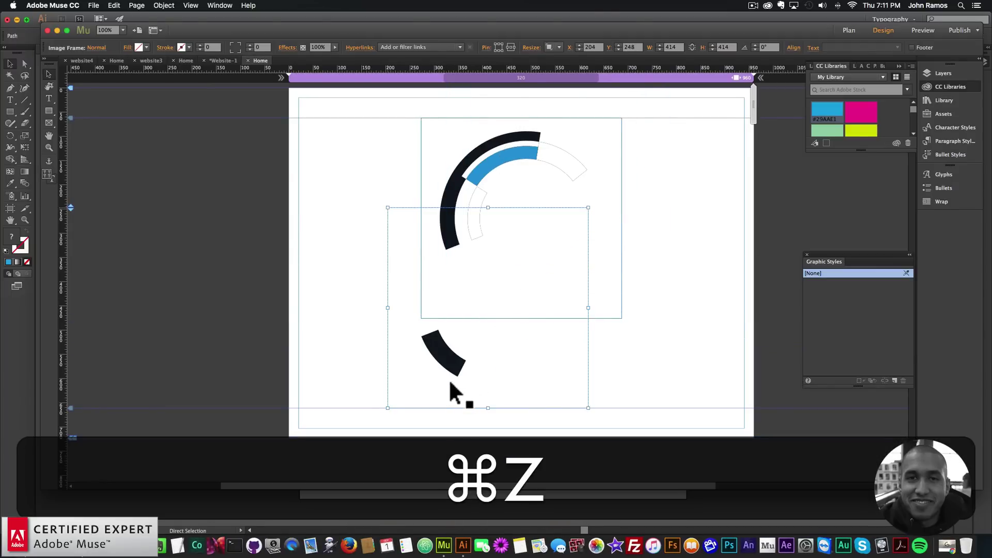
{"action": "key", "text": "super+z"}
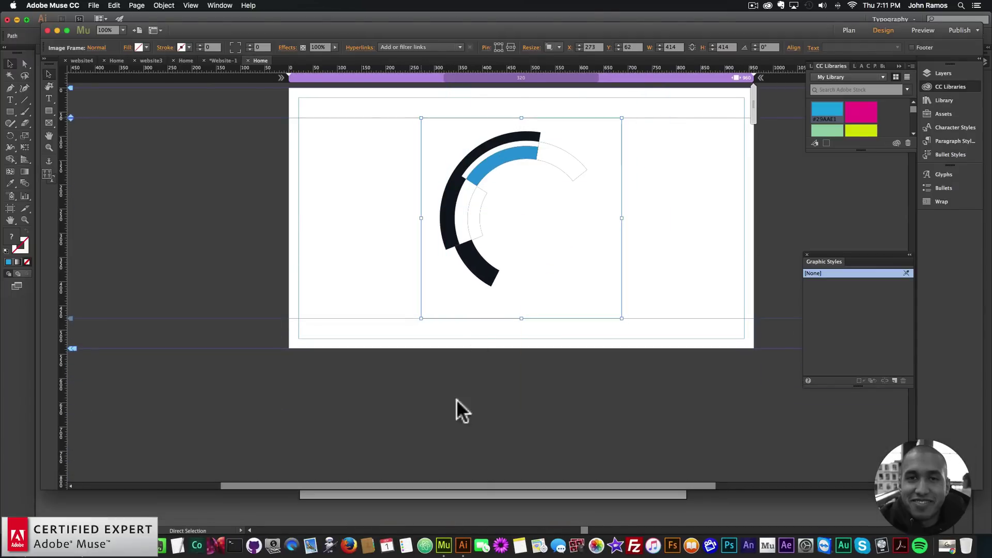
Step: Copy the white inner segment at the C's bottom with the square from Illustrator and paste it in Adobe Muse, aligned over the other frames
{"action": "left_click", "coordinate": [463, 544]}
{"action": "left_click", "coordinate": [474, 423], "text": "shift"}
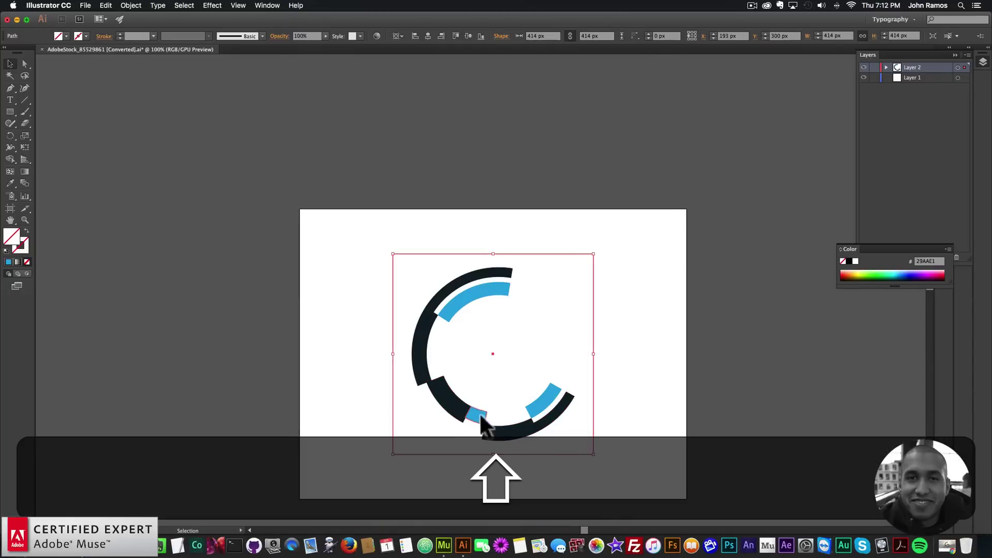
{"action": "left_click", "coordinate": [479, 432], "text": "shift"}
{"action": "key", "text": "super+c"}
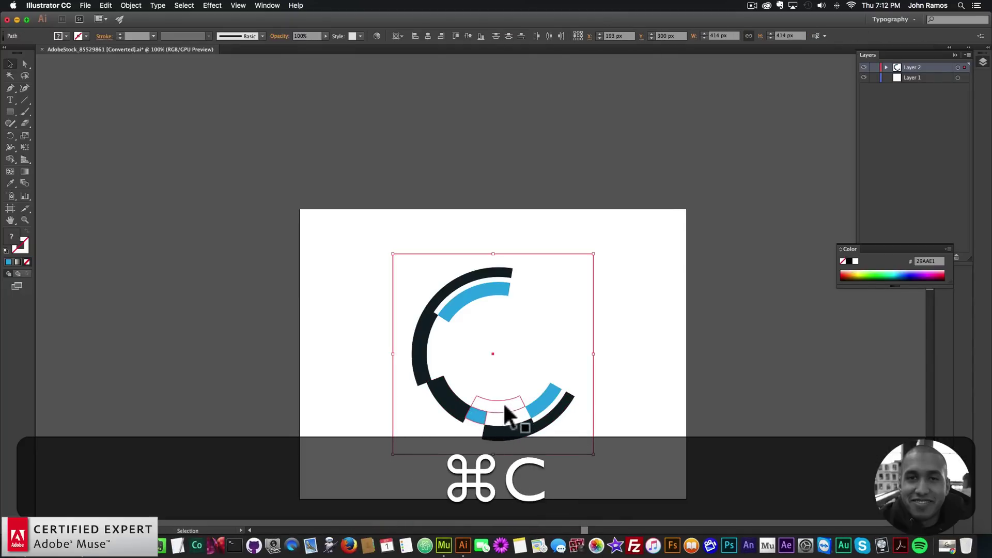
{"action": "key", "text": "shift+super+c"}
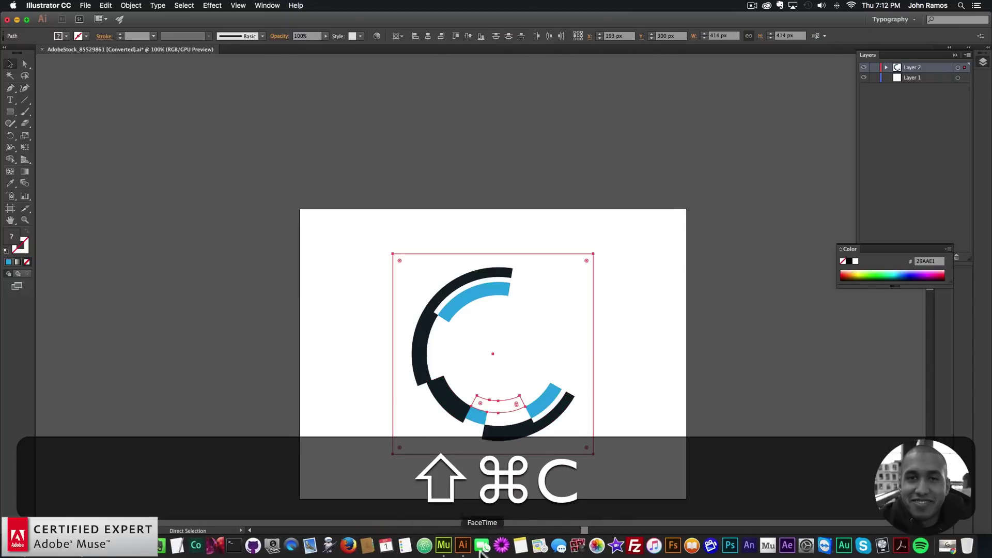
{"action": "left_click", "coordinate": [444, 545]}
{"action": "key", "text": "super+v"}
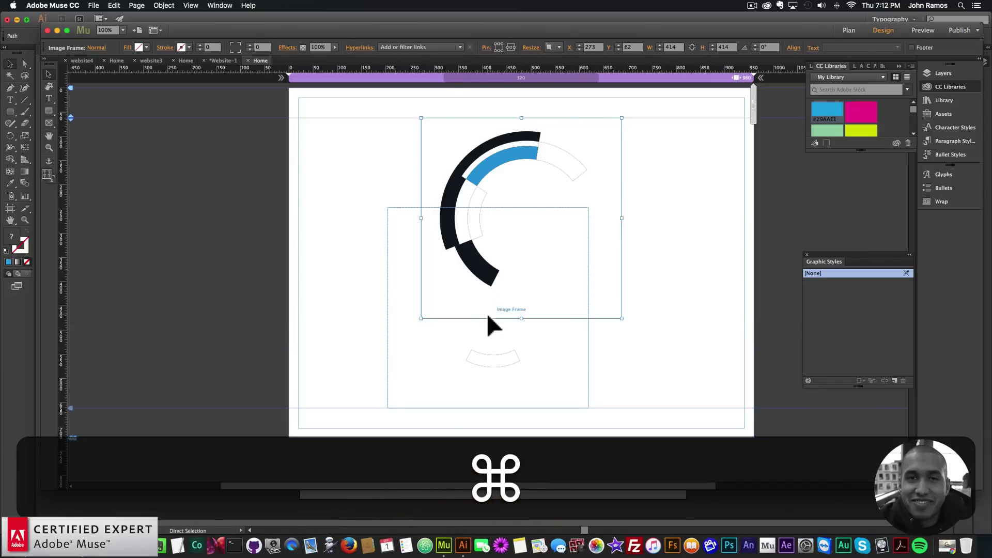
{"action": "key", "text": "super+z"}
{"action": "left_click_drag", "start_coordinate": [465, 385], "coordinate": [501, 289]}
Step: Copy the small blue segment at the C's lower left with the square from Illustrator and paste it in Adobe Muse at X 273, Y 62
{"action": "left_click", "coordinate": [493, 537]}
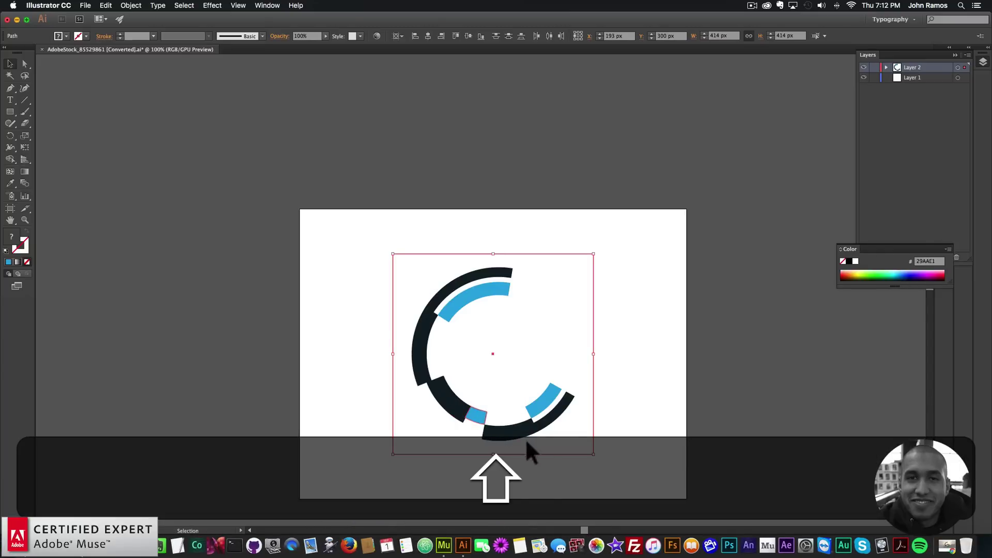
{"action": "key", "text": "super+c"}
{"action": "left_click", "coordinate": [442, 535]}
{"action": "key", "text": "super+v"}
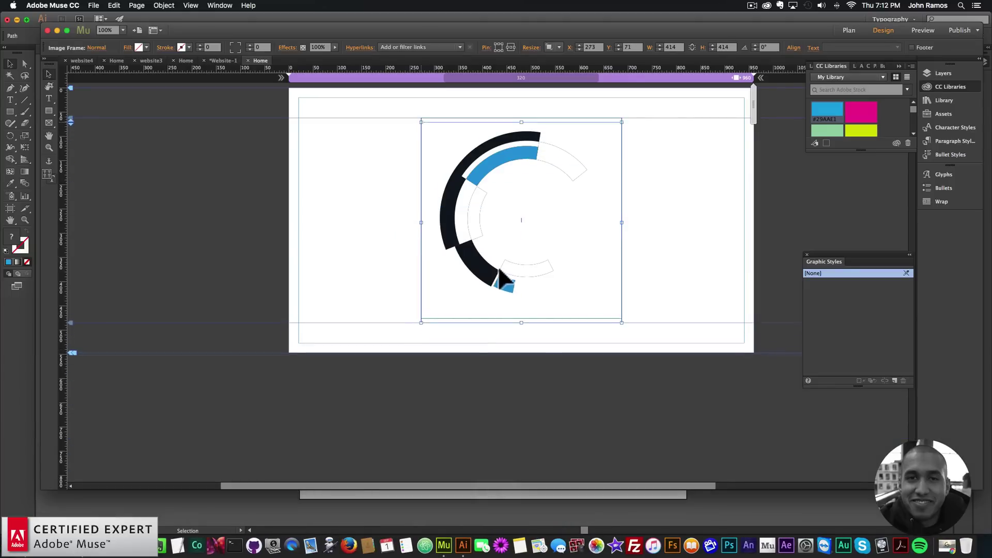
Step: Copy the long dark arc along the C's bottom with the square from Illustrator and place it in Adobe Muse at X 273, Y 62
{"action": "left_click", "coordinate": [463, 545]}
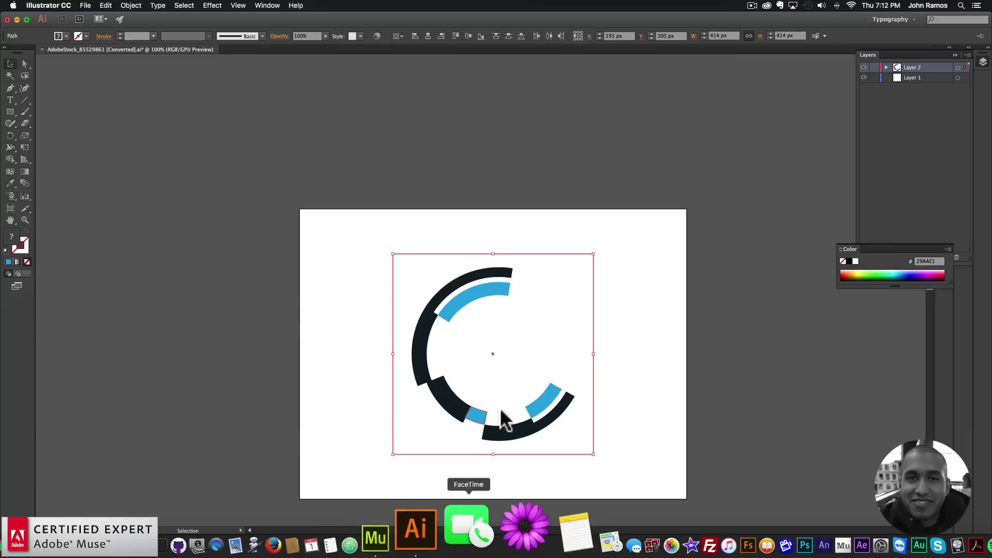
{"action": "left_click", "coordinate": [517, 433], "text": "shift"}
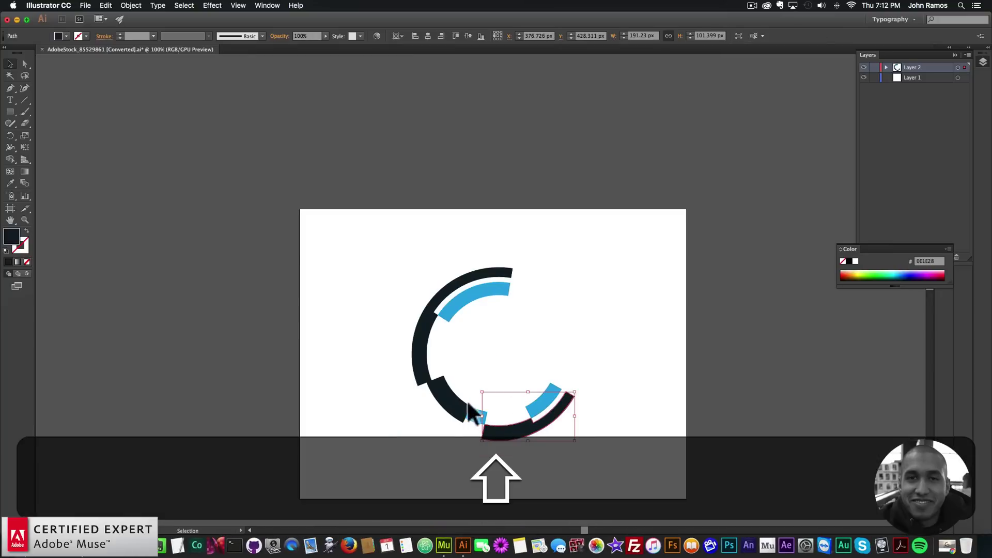
{"action": "left_click", "coordinate": [522, 436], "text": "shift"}
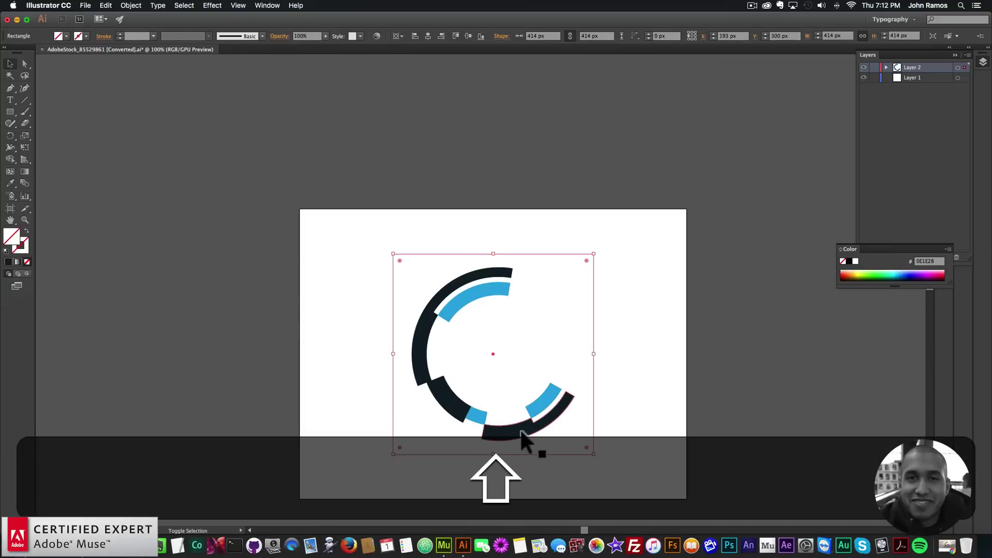
{"action": "key", "text": "super+shift+c"}
{"action": "left_click", "coordinate": [448, 547]}
{"action": "key", "text": "super+v"}
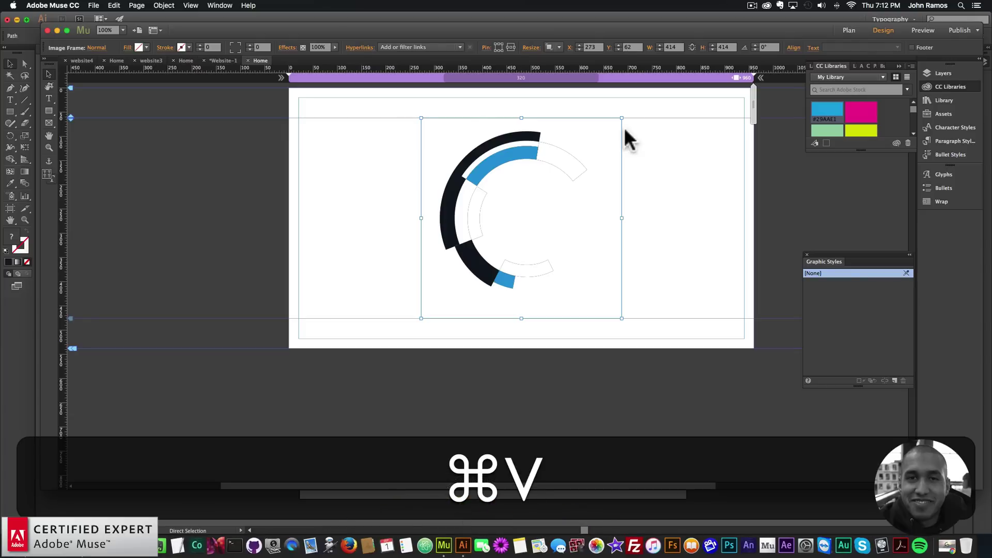
{"action": "left_click_drag", "start_coordinate": [523, 265], "coordinate": [514, 241]}
Step: Copy the lower-right blue segment with the square from Illustrator and place it in Adobe Muse at X 273, Y 62, completing the C
{"action": "left_click", "coordinate": [469, 547]}
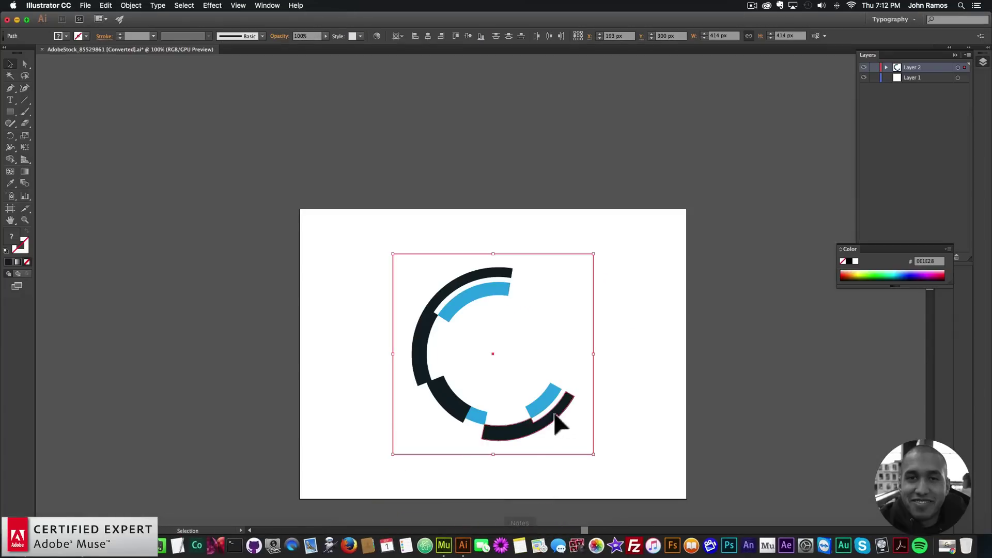
{"action": "left_click", "coordinate": [542, 400], "text": "shift"}
{"action": "key", "text": "super+shift+c"}
{"action": "left_click", "coordinate": [455, 539]}
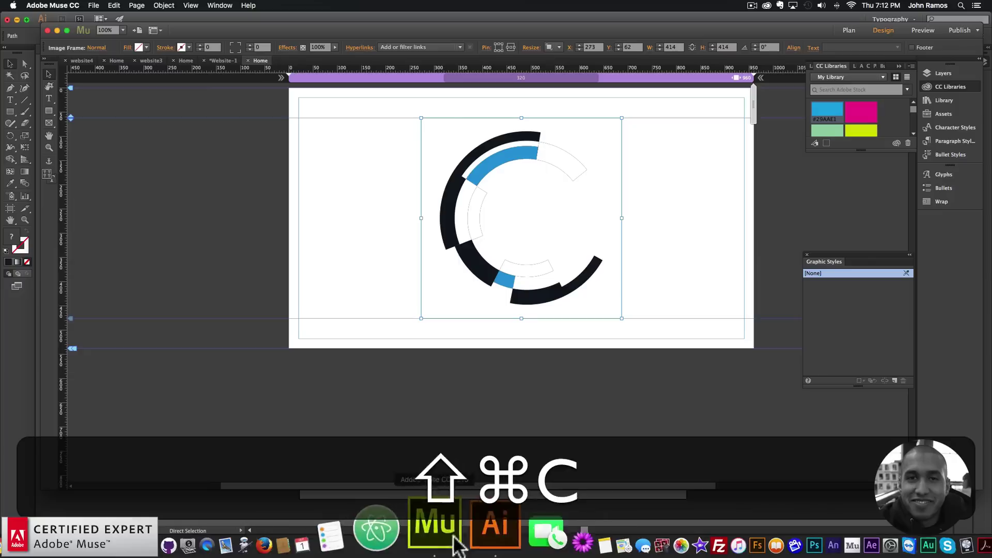
{"action": "key", "text": "super+v"}
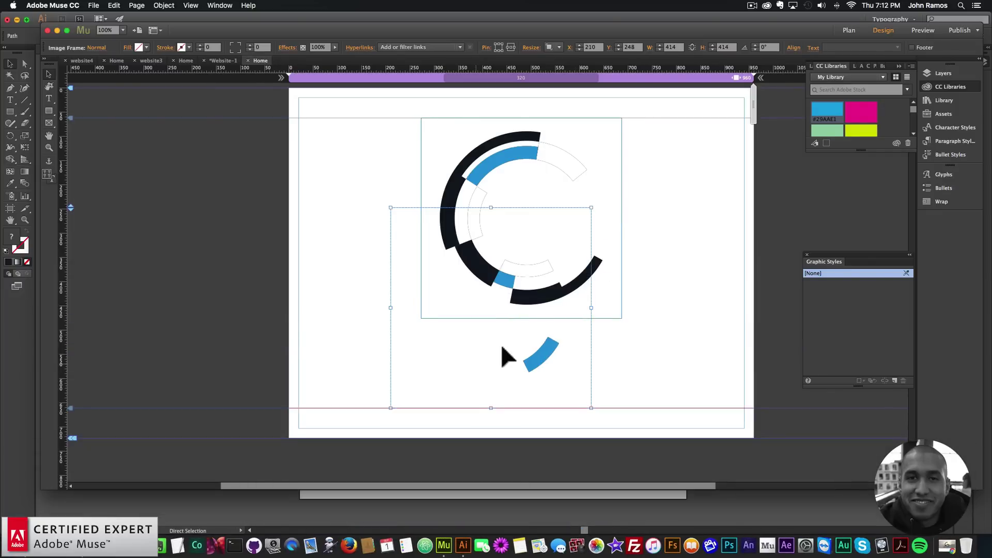
{"action": "left_click_drag", "start_coordinate": [505, 347], "coordinate": [509, 284]}
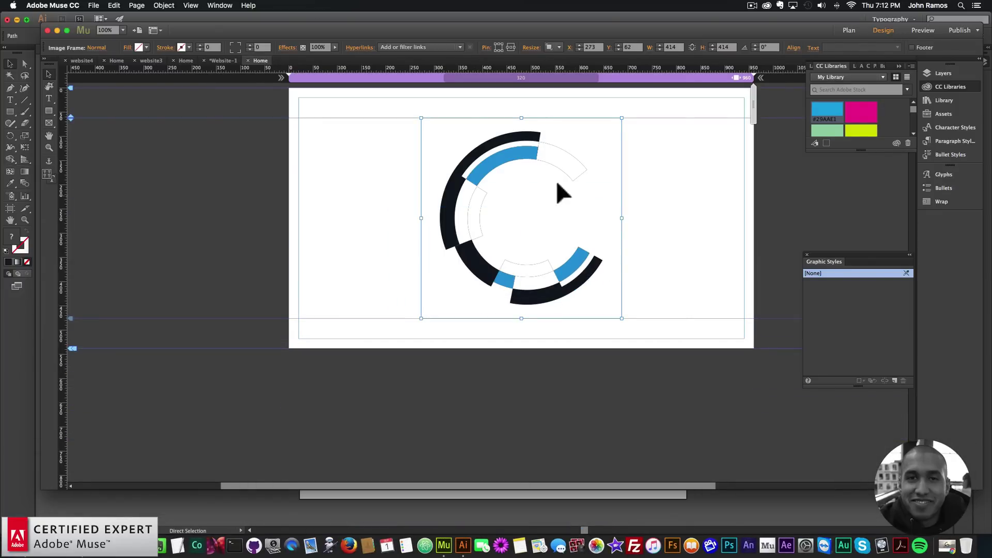
{"action": "left_click", "coordinate": [361, 217]}
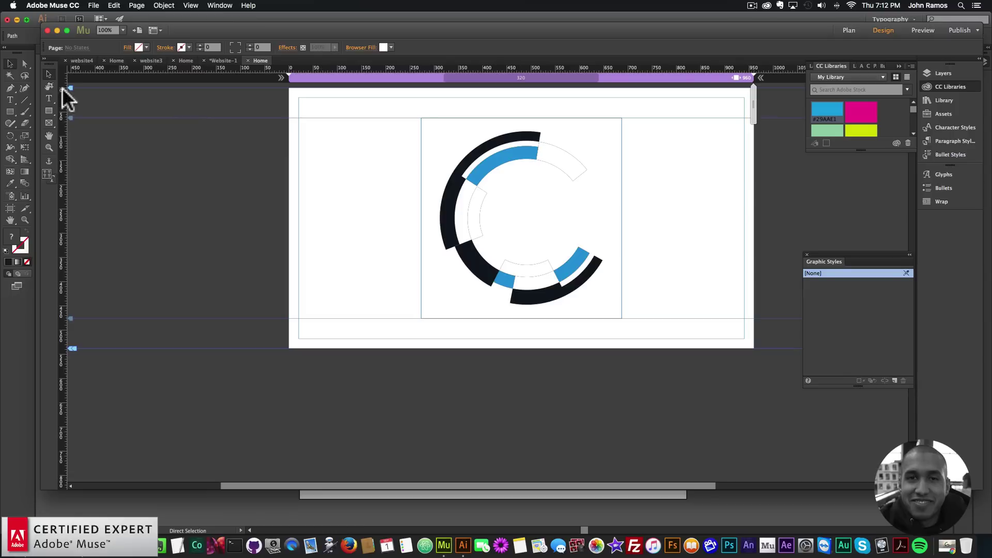
Step: Draw a 960 by 530 rectangle from the page's upper-left corner across its full width and send it behind the logo frames
{"action": "left_click", "coordinate": [49, 111]}
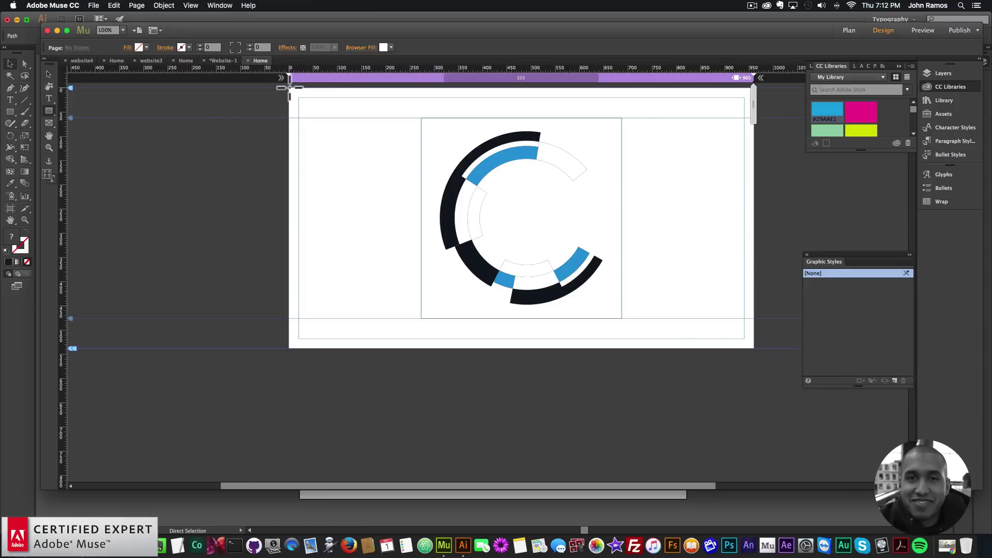
{"action": "left_click_drag", "start_coordinate": [290, 88], "coordinate": [753, 344]}
{"action": "left_click", "coordinate": [53, 70]}
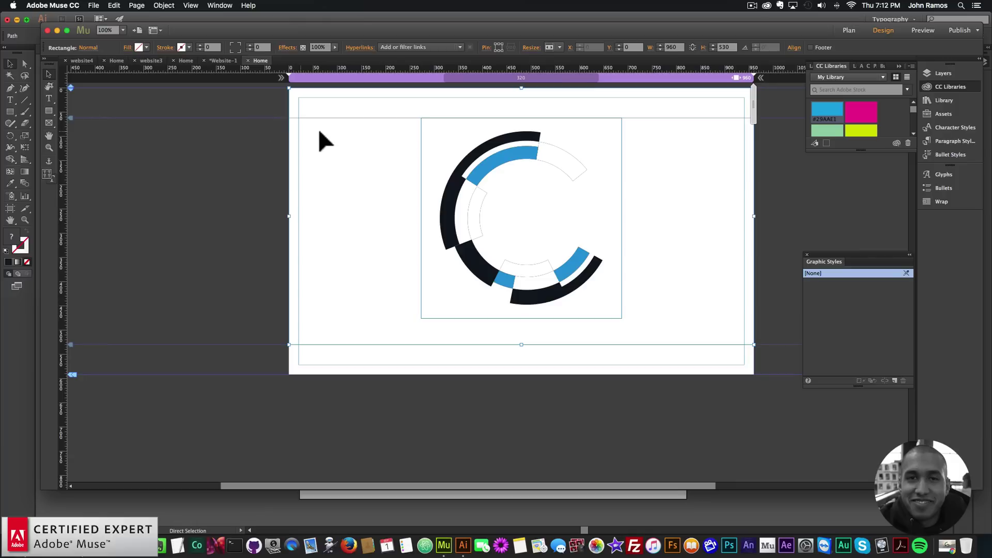
{"action": "right_click", "coordinate": [332, 126]}
{"action": "mouse_move", "coordinate": [408, 181]}
{"action": "left_click", "coordinate": [460, 190]}
Step: Fill the background rectangle with the light green library colour #95D0AB after trying teal and lime green
{"action": "left_click", "coordinate": [138, 47]}
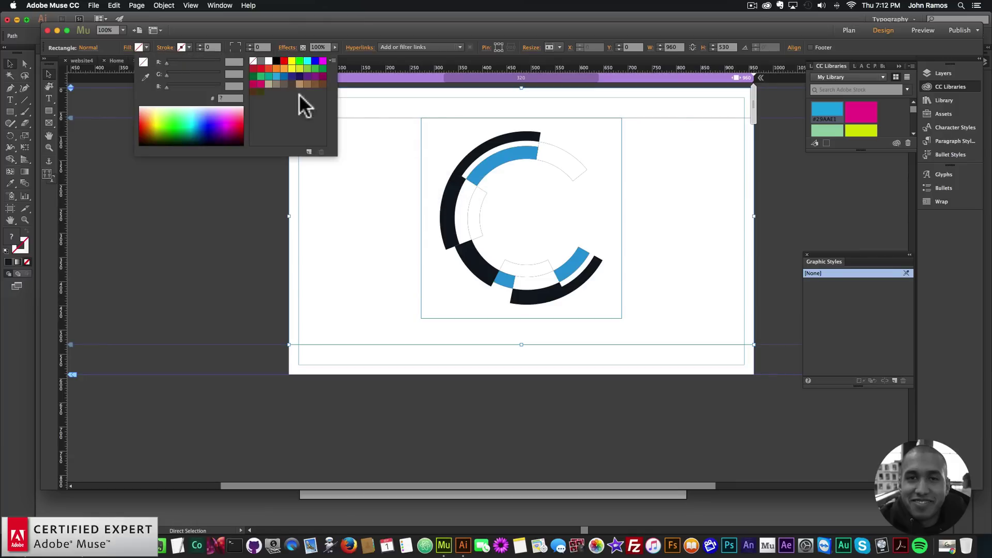
{"action": "left_click", "coordinate": [269, 76]}
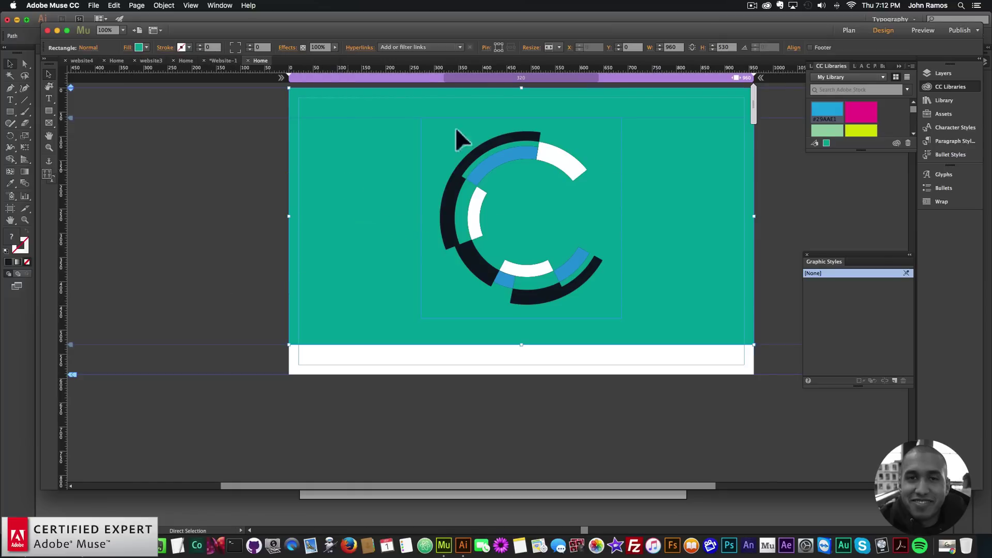
{"action": "left_click", "coordinate": [866, 129]}
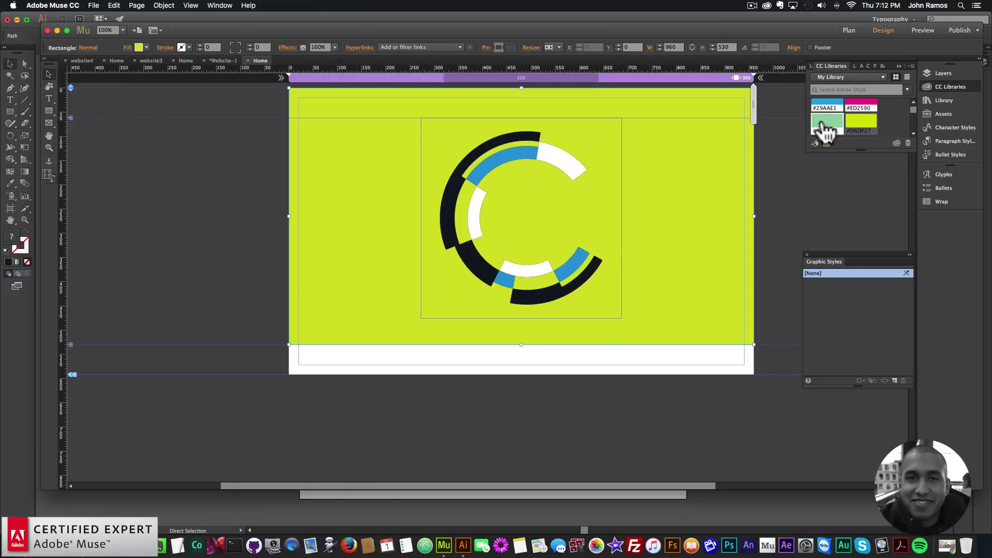
{"action": "left_click", "coordinate": [828, 127]}
{"action": "left_click", "coordinate": [270, 228]}
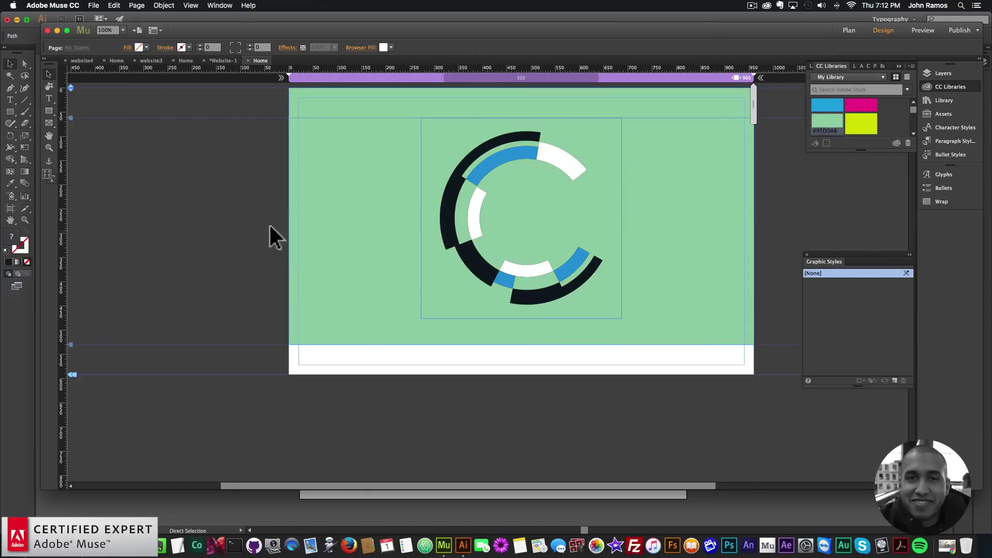
Step: Lock the green background rectangle so that only the logo's image frames can be selected
{"action": "left_click", "coordinate": [589, 240]}
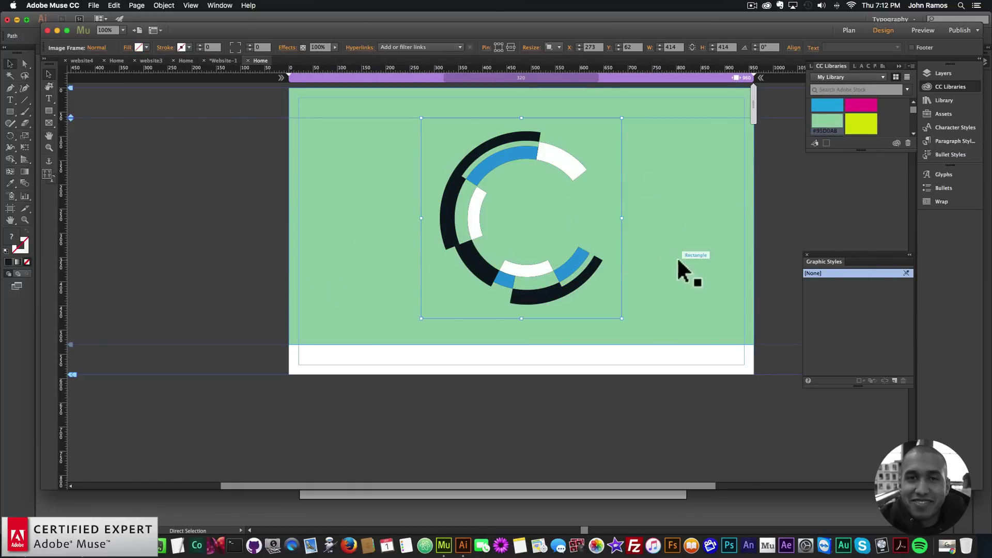
{"action": "left_click", "coordinate": [375, 194]}
{"action": "left_click", "coordinate": [162, 5]}
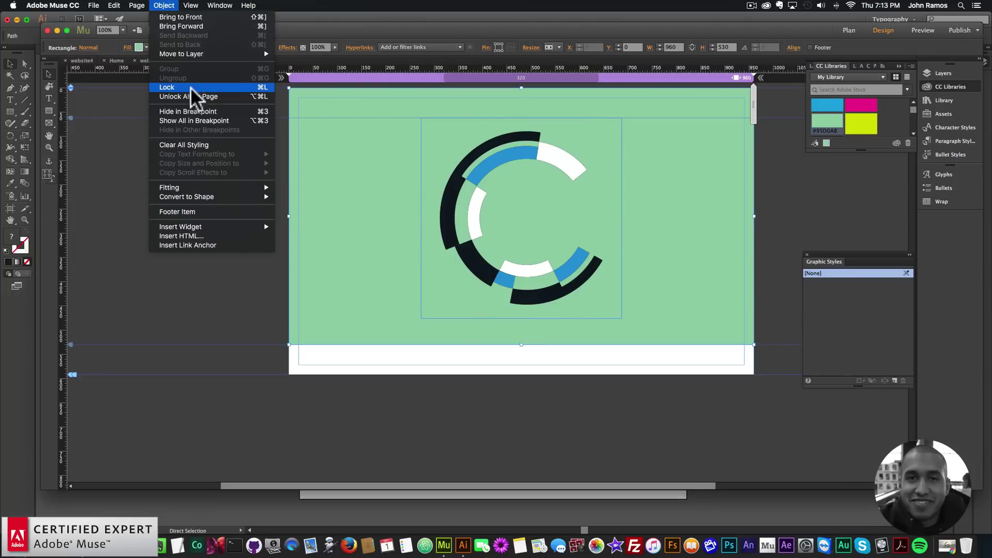
{"action": "left_click", "coordinate": [229, 87]}
{"action": "left_click", "coordinate": [513, 261]}
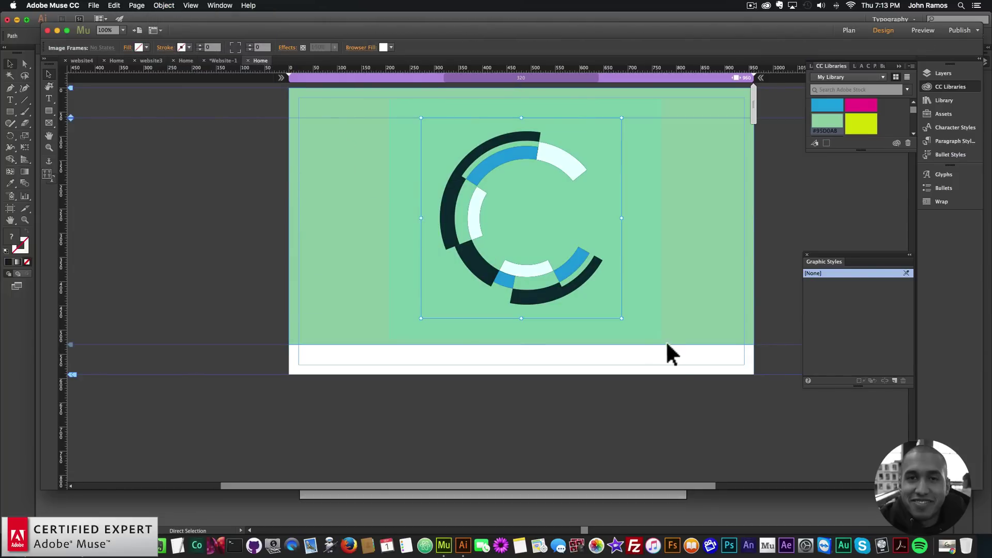
{"action": "left_click", "coordinate": [670, 308]}
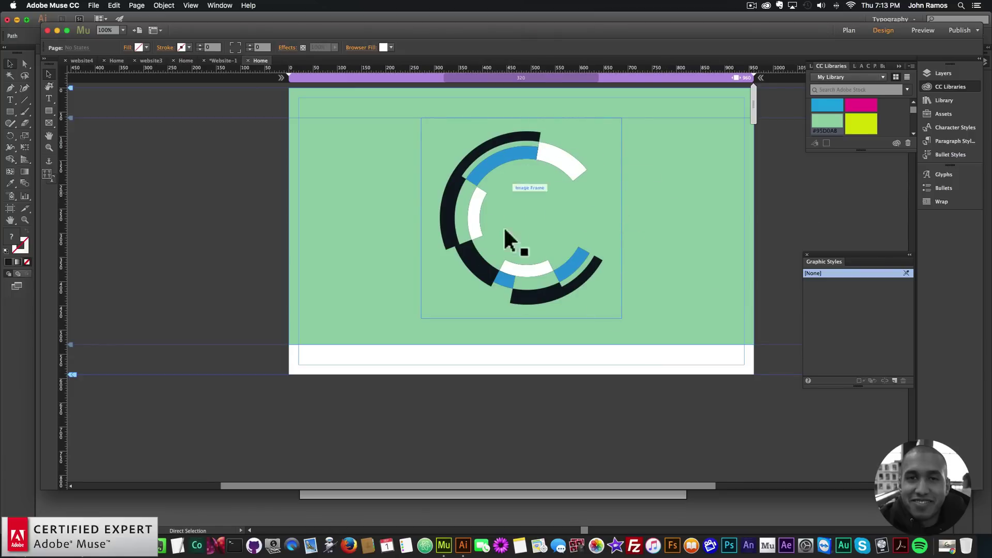
Step: Show the objects inside Layer 1 and move the Graphic Styles panel clear of the layer list
{"action": "left_click", "coordinate": [555, 196]}
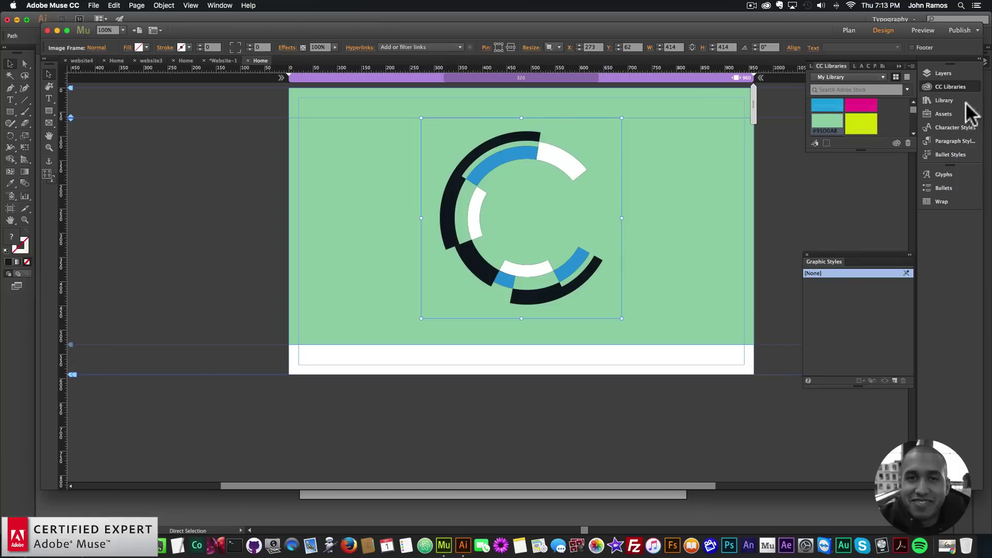
{"action": "left_click", "coordinate": [951, 68]}
{"action": "left_click", "coordinate": [703, 78]}
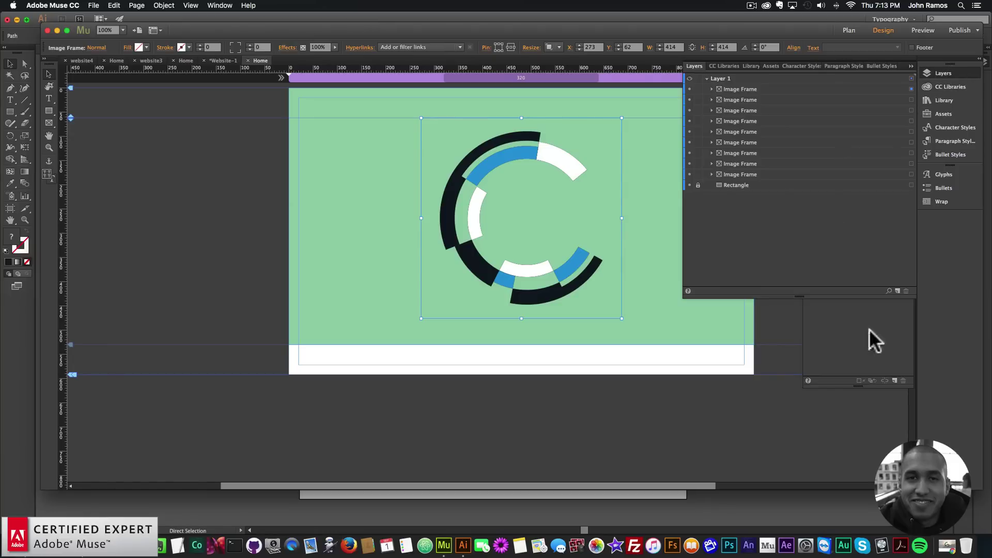
{"action": "left_click", "coordinate": [885, 273]}
{"action": "left_click_drag", "start_coordinate": [876, 250], "coordinate": [852, 309]}
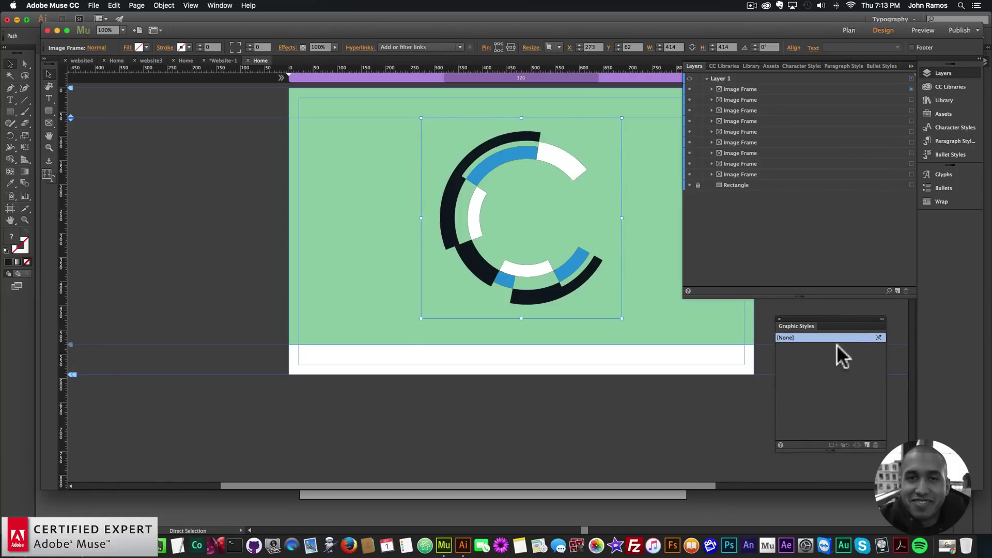
{"action": "left_click", "coordinate": [219, 6]}
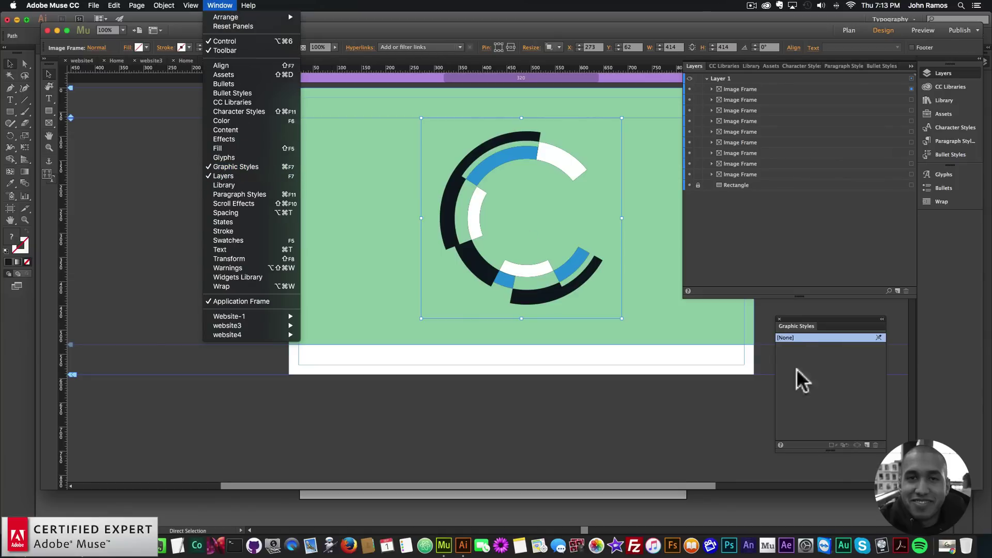
{"action": "left_click", "coordinate": [747, 216]}
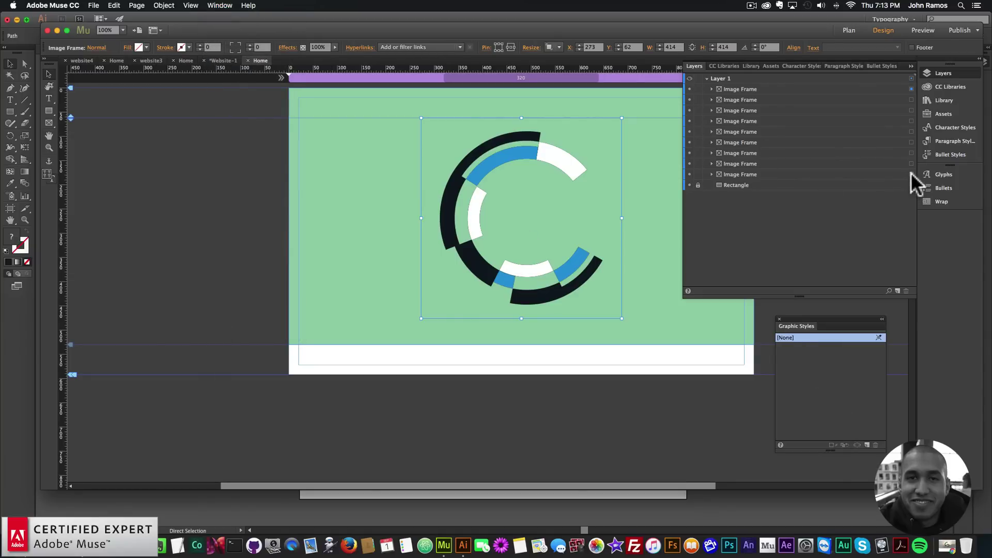
Step: Create a graphic style named motion1 from the lowest image frame in Layer 1
{"action": "left_click", "coordinate": [866, 444]}
{"action": "double_click", "coordinate": [786, 347]}
{"action": "type", "text": "motion1"}
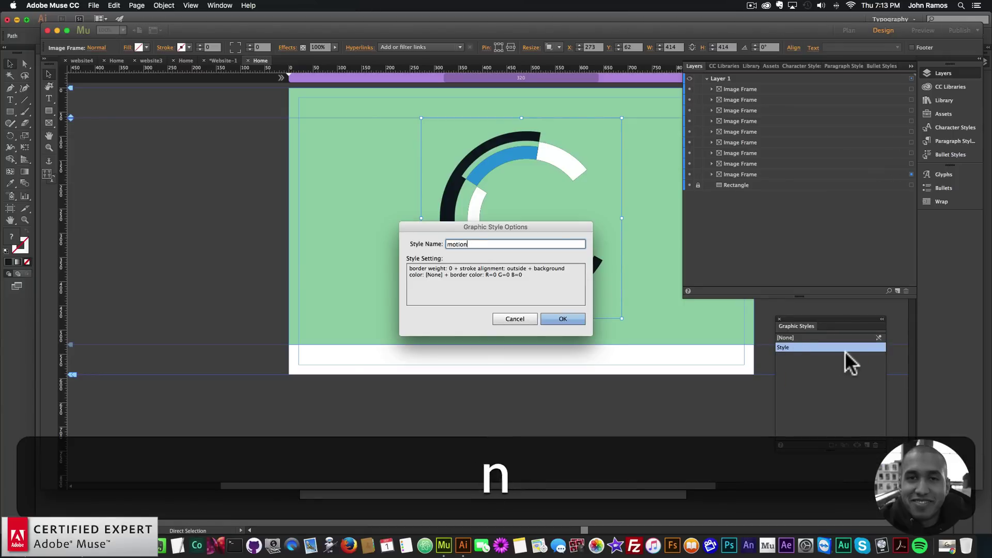
{"action": "key", "text": "Return"}
Step: Select the second image frame from the bottom of Layer 1 and give it a new graphic style named motion2
{"action": "left_click", "coordinate": [910, 163]}
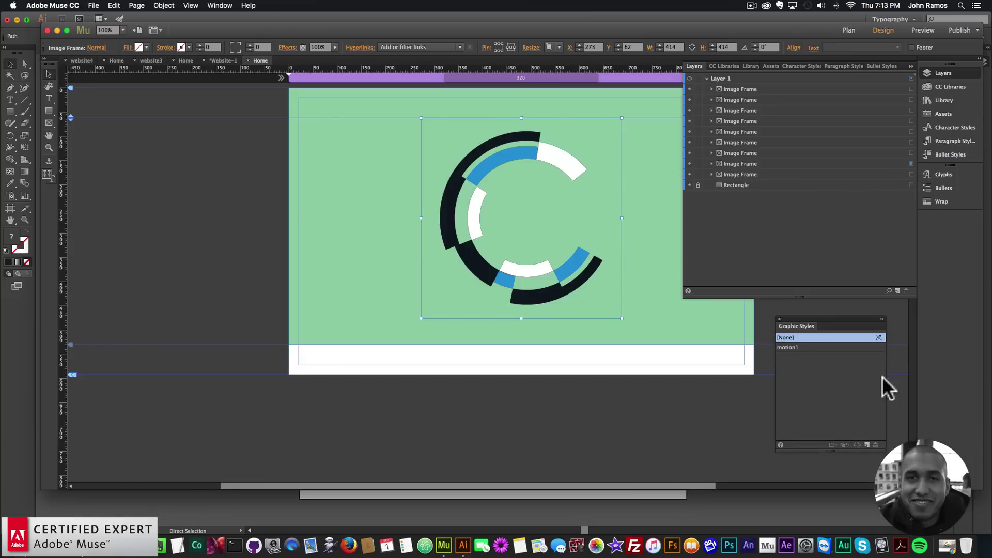
{"action": "left_click", "coordinate": [867, 444]}
{"action": "double_click", "coordinate": [796, 353]}
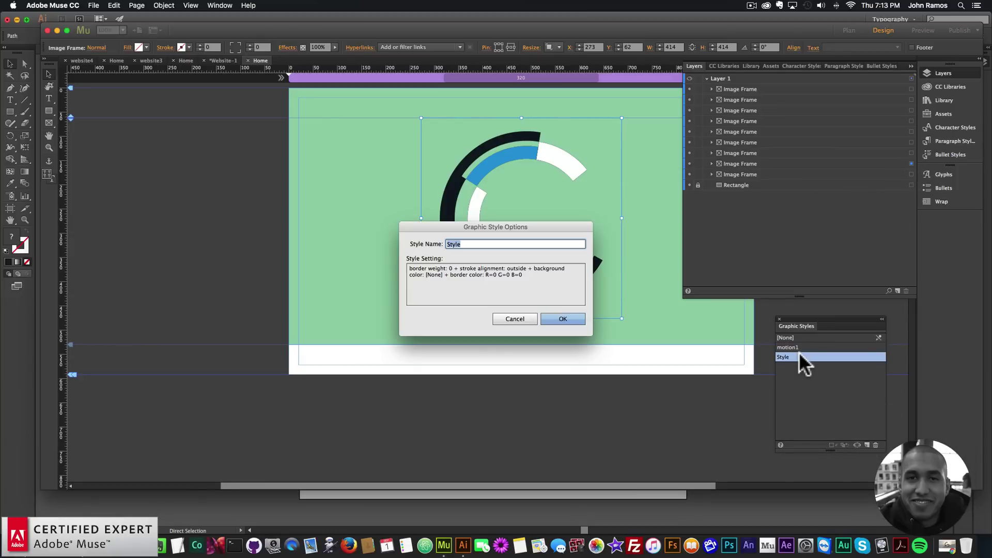
{"action": "type", "text": "motion2"}
{"action": "key", "text": "Return"}
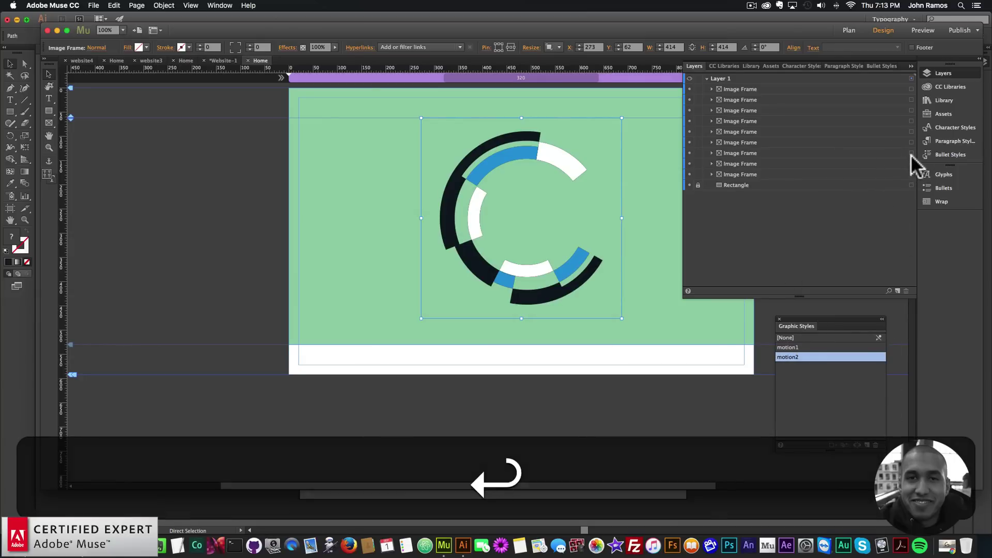
Step: Select the third image frame from the bottom of Layer 1 and give it a new graphic style named motion3
{"action": "left_click", "coordinate": [911, 153]}
{"action": "left_click", "coordinate": [867, 445]}
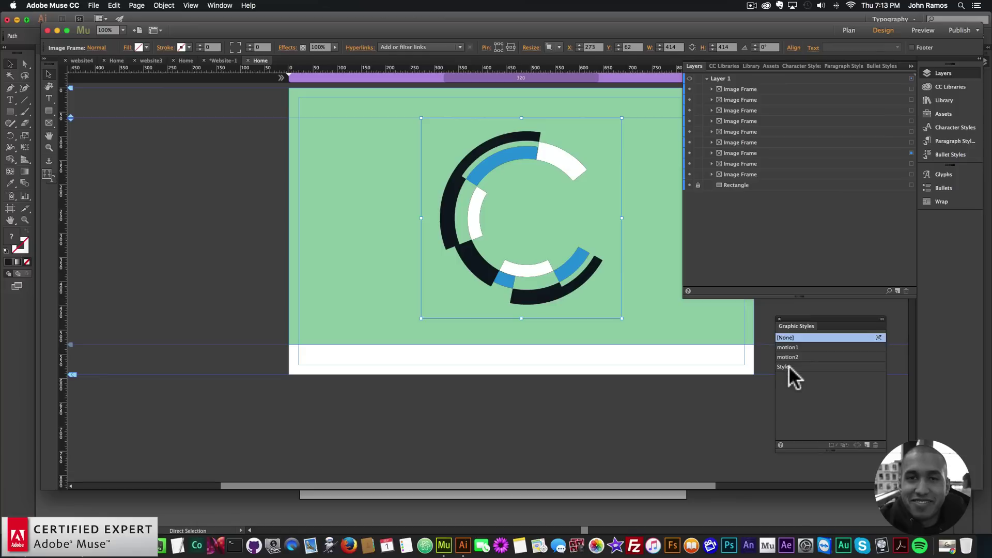
{"action": "double_click", "coordinate": [811, 366]}
{"action": "type", "text": "motion3"}
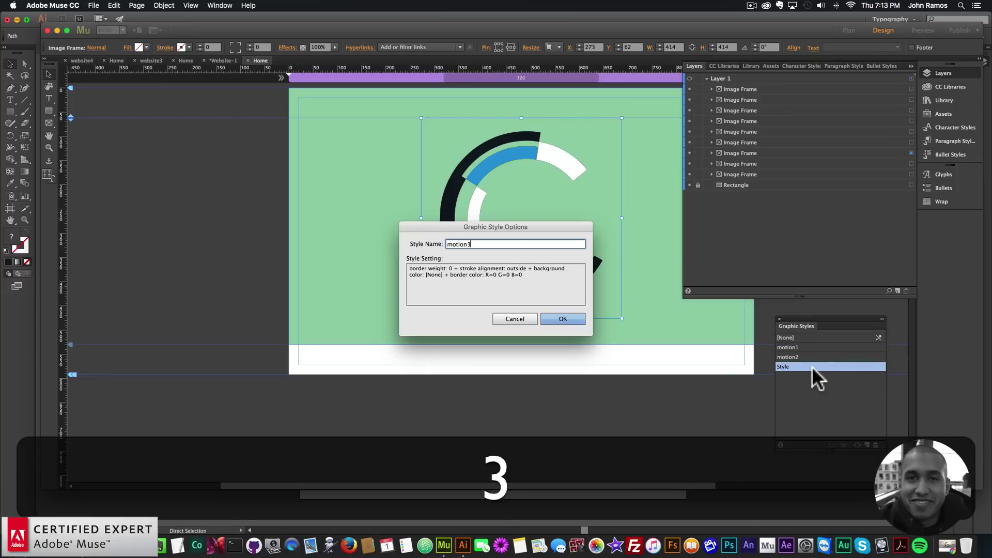
{"action": "key", "text": "Return"}
Step: Select the fourth image frame from the bottom of Layer 1 and give it a new graphic style named motion4
{"action": "left_click", "coordinate": [910, 142]}
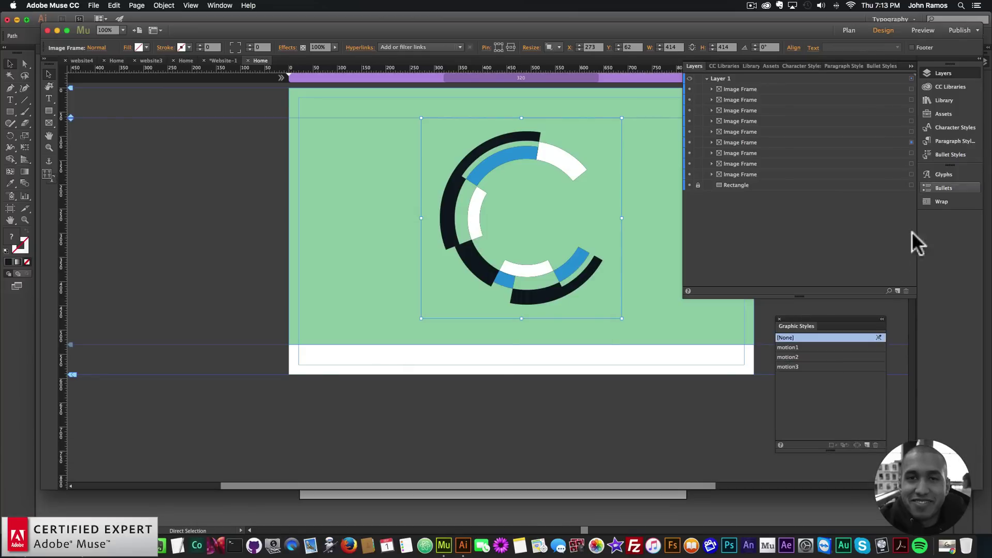
{"action": "left_click", "coordinate": [867, 444]}
{"action": "double_click", "coordinate": [792, 374]}
{"action": "type", "text": "motion4"}
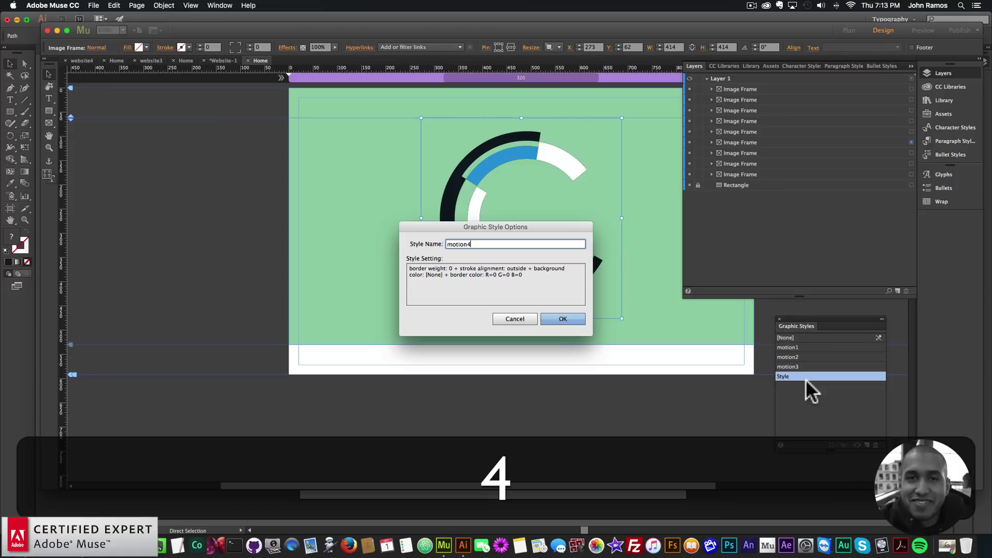
{"action": "key", "text": "BackSpace"}
{"action": "type", "text": "4"}
{"action": "key", "text": "Return"}
Step: Select the middle image frame of the nine in Layer 1 and give it a new graphic style named motion5
{"action": "left_click", "coordinate": [910, 132]}
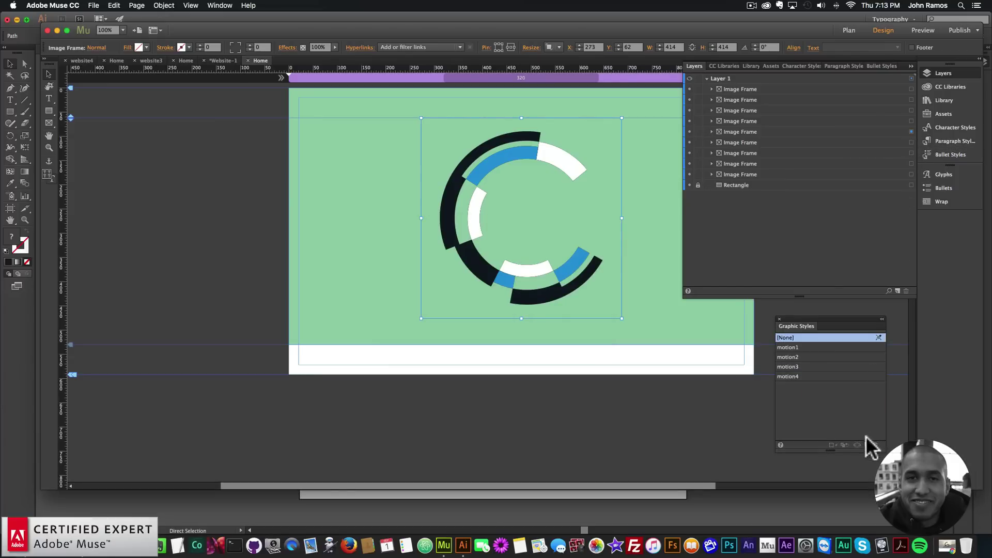
{"action": "left_click", "coordinate": [867, 444]}
{"action": "double_click", "coordinate": [793, 387]}
{"action": "type", "text": "motion5"}
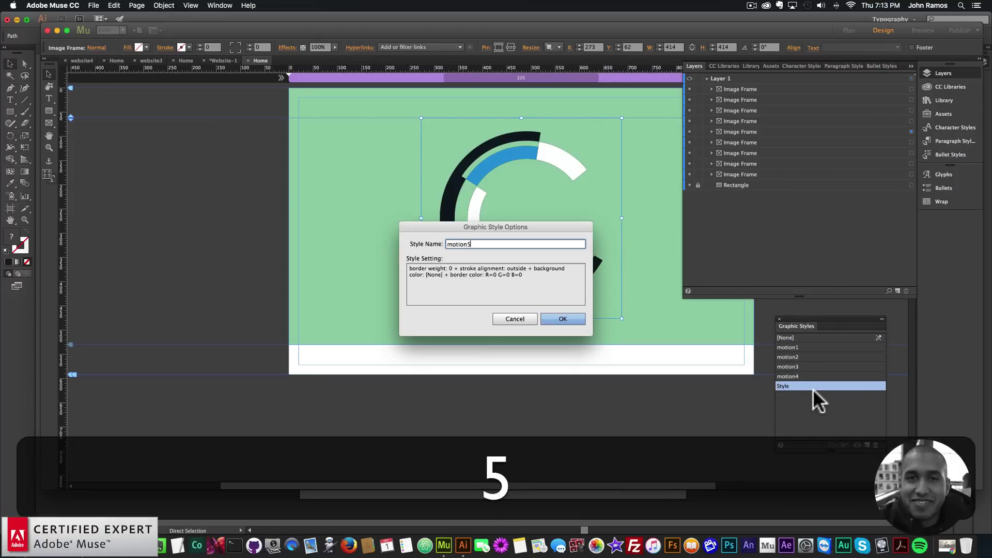
{"action": "key", "text": "Return"}
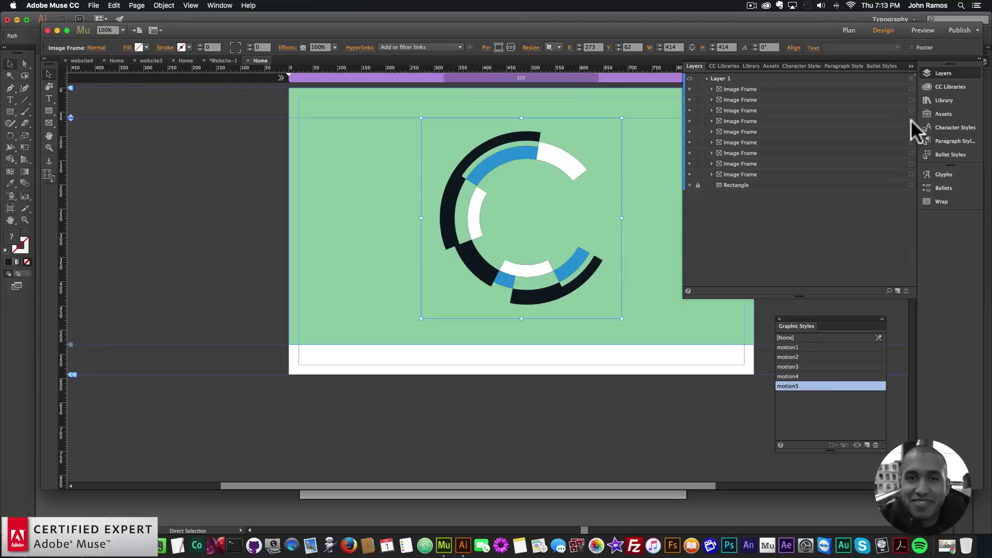
Step: Select the fourth image frame from the top of Layer 1 and give it a new graphic style named motion6
{"action": "left_click", "coordinate": [910, 121]}
{"action": "double_click", "coordinate": [792, 395]}
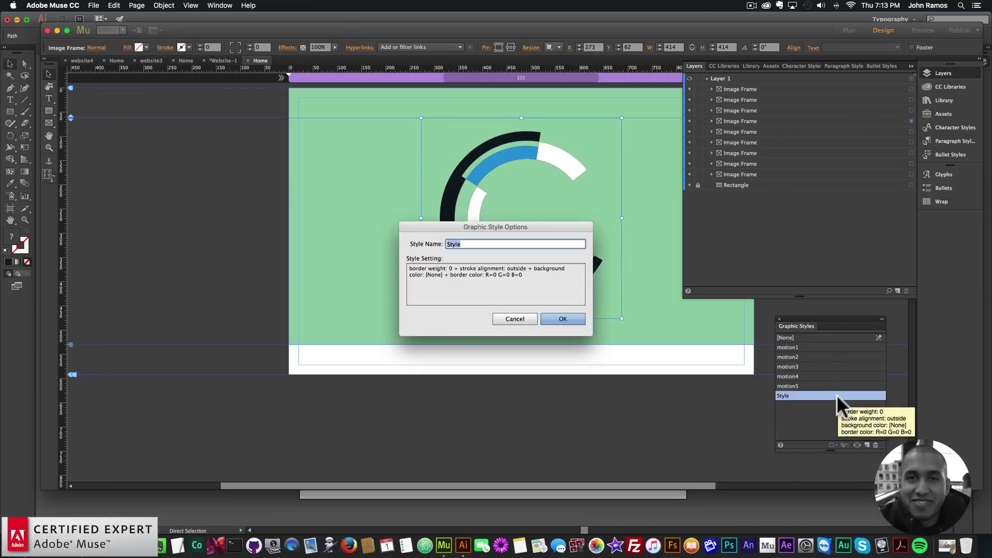
{"action": "type", "text": "motion6"}
{"action": "key", "text": "Return"}
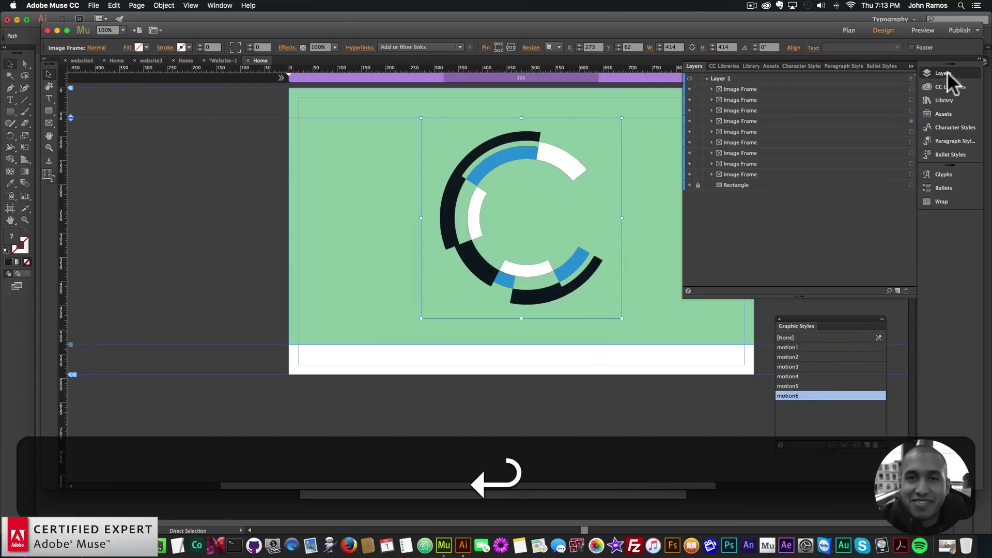
Step: Select the third image frame from the top of Layer 1 and give it a new graphic style named motion7
{"action": "left_click", "coordinate": [911, 110]}
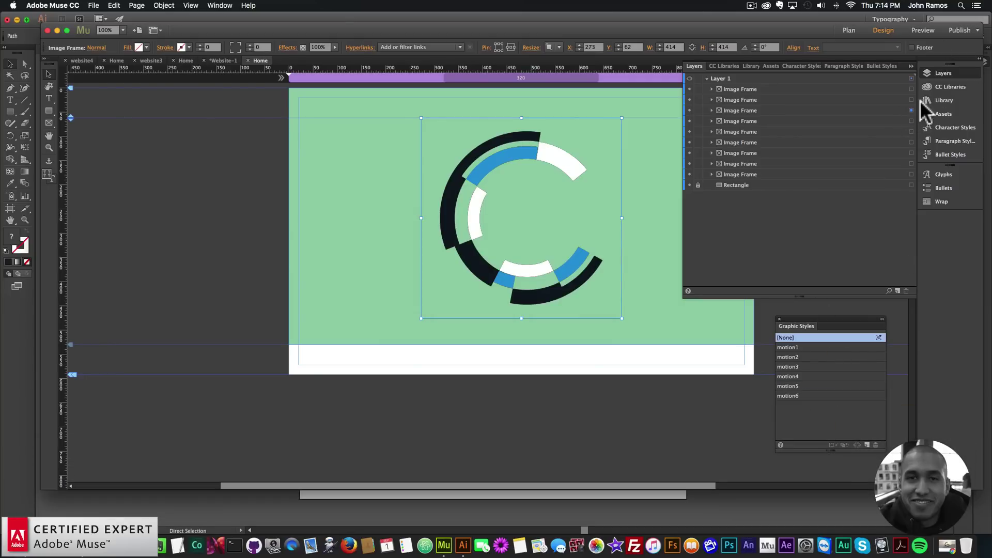
{"action": "left_click", "coordinate": [864, 442]}
{"action": "double_click", "coordinate": [795, 405]}
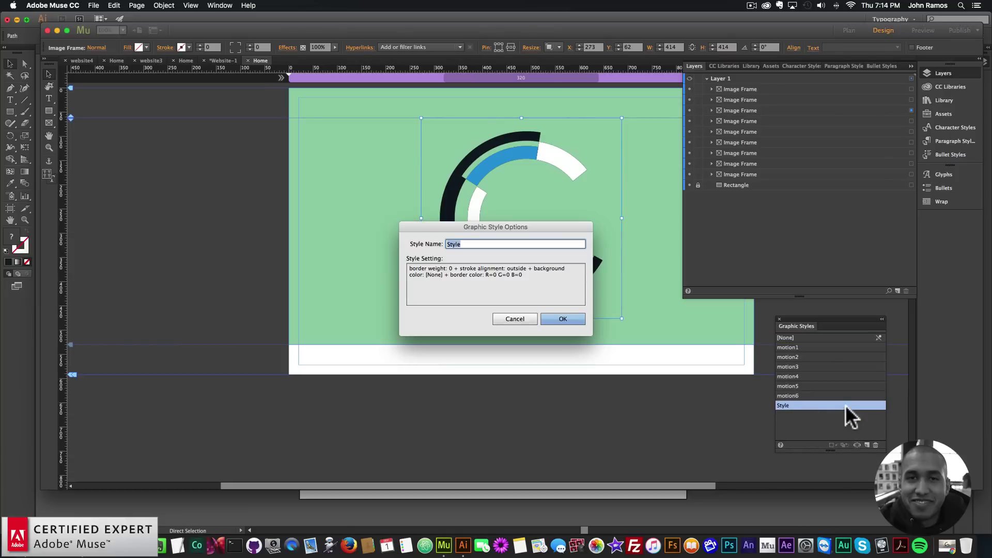
{"action": "type", "text": "motion7"}
{"action": "key", "text": "Return"}
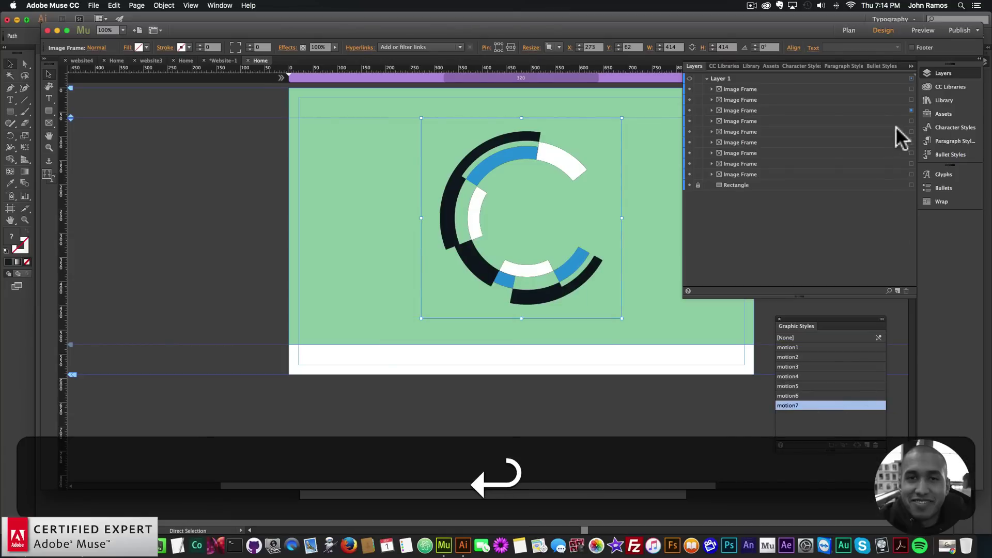
Step: Select the second image frame from the top of Layer 1 and give it a new graphic style named motion8
{"action": "left_click", "coordinate": [911, 100]}
{"action": "left_click", "coordinate": [869, 444]}
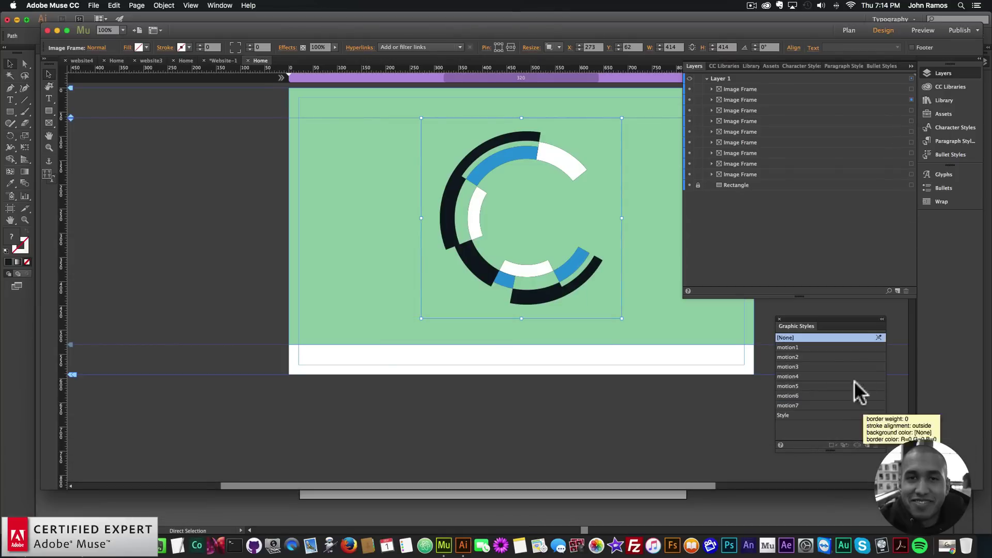
{"action": "double_click", "coordinate": [789, 414]}
{"action": "type", "text": "motion8"}
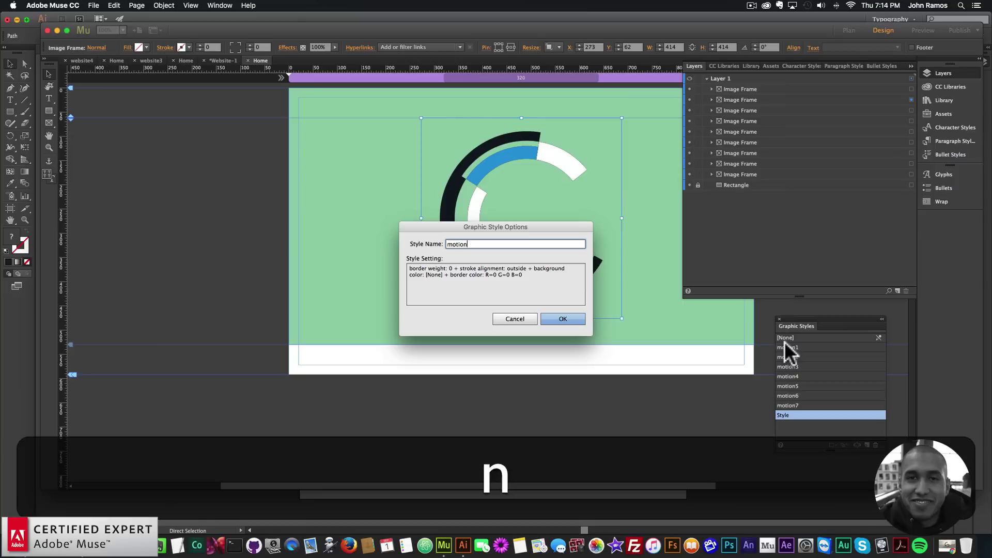
{"action": "key", "text": "Return"}
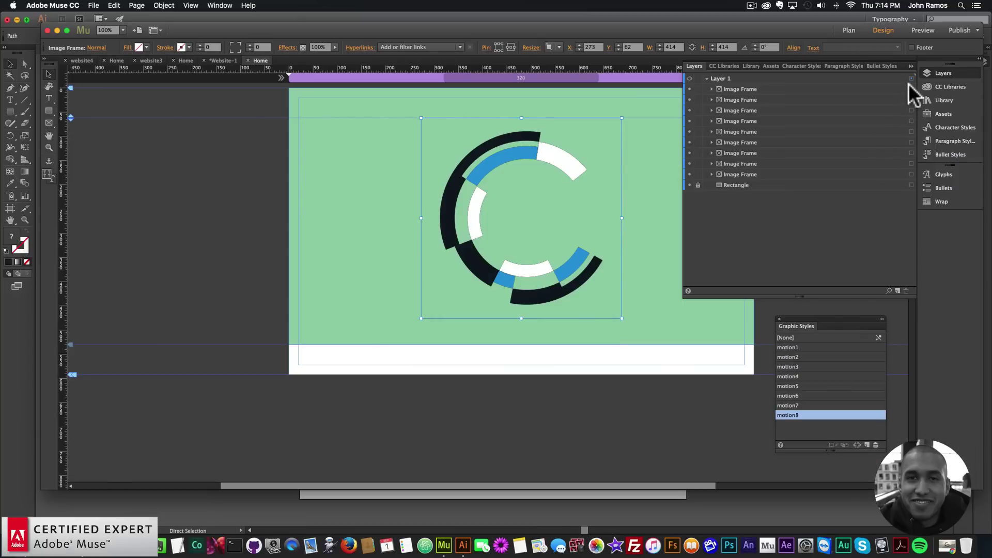
Step: Give the topmost image frame in Layer 1 a new graphic style named motion9 and deselect the frame
{"action": "left_click", "coordinate": [910, 88]}
{"action": "left_click", "coordinate": [865, 442]}
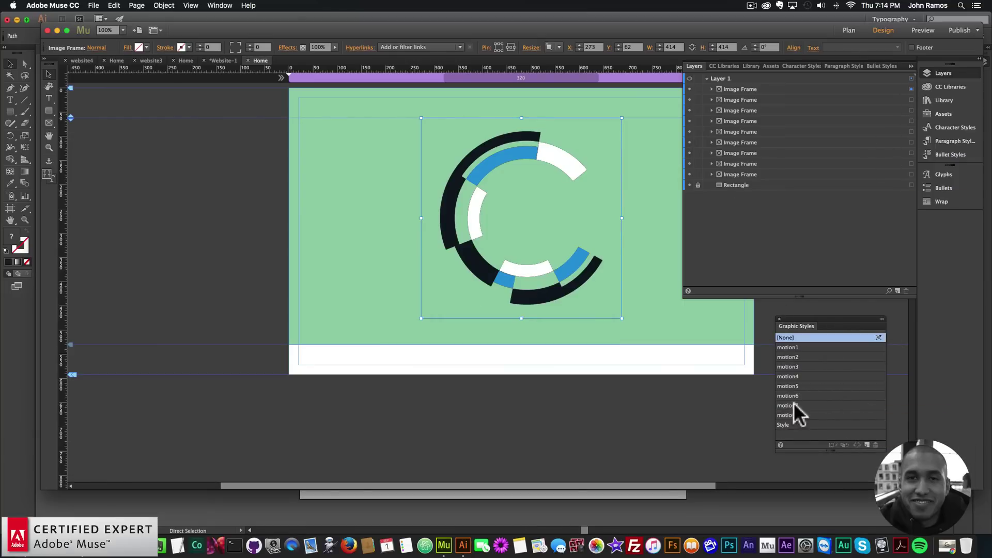
{"action": "double_click", "coordinate": [792, 425]}
{"action": "type", "text": "motion9"}
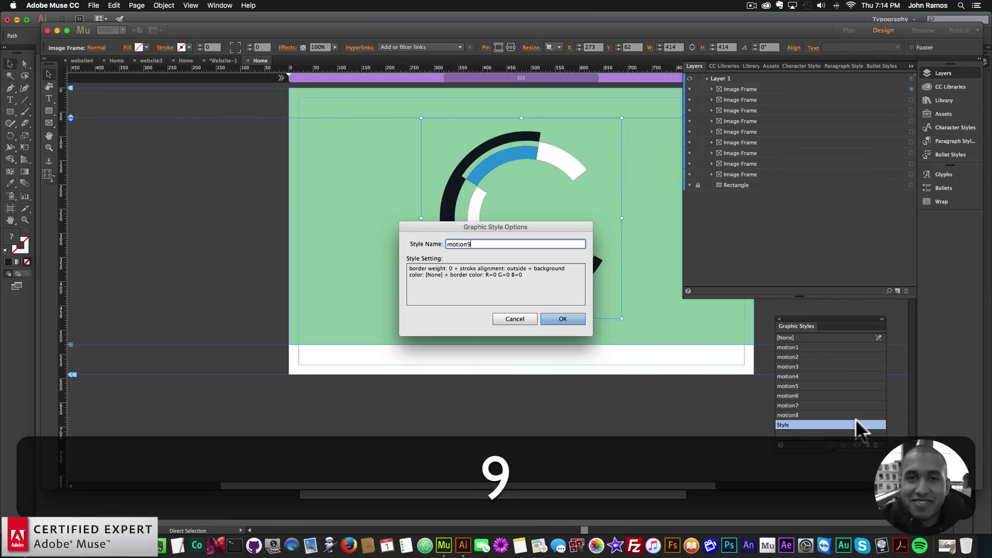
{"action": "key", "text": "Return"}
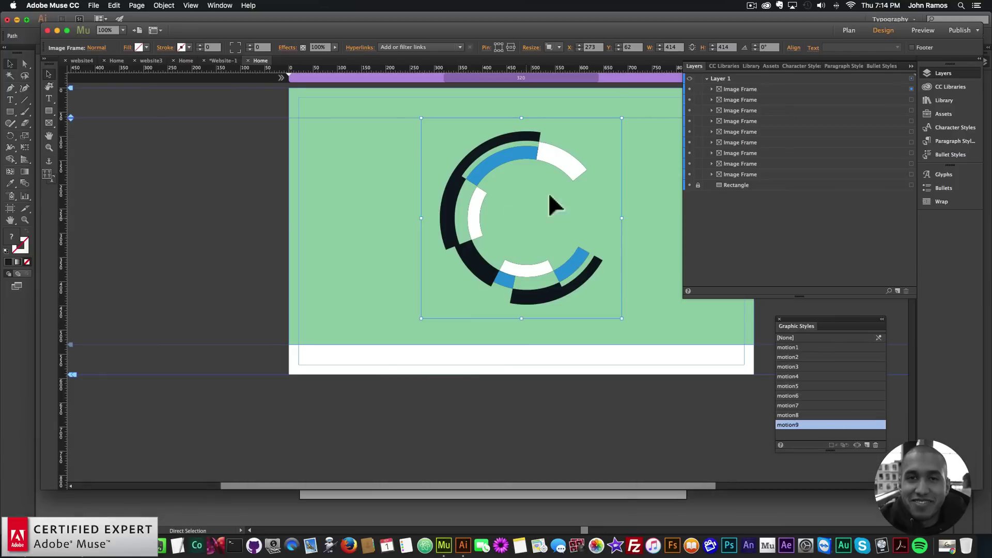
{"action": "left_click", "coordinate": [349, 215]}
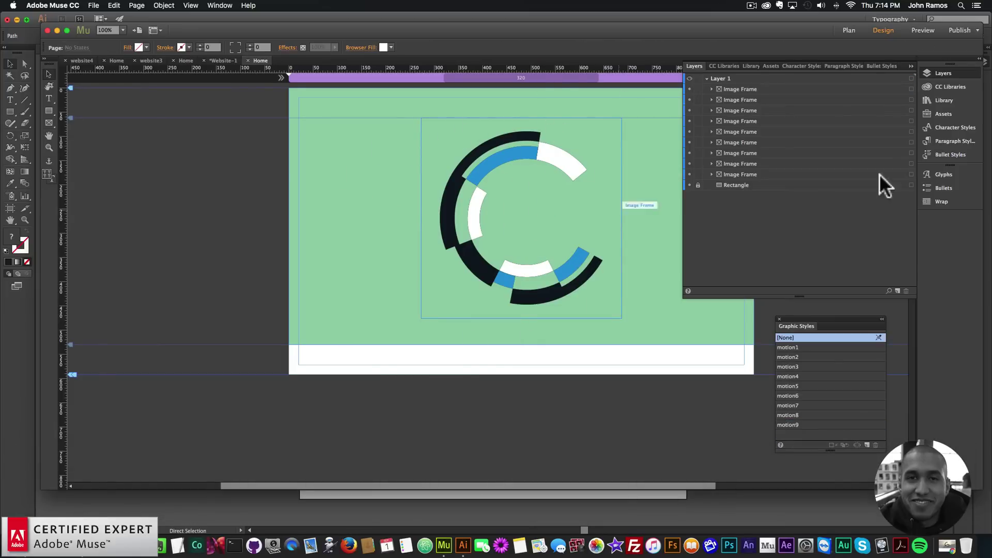
Step: Search the library for mm2 and place the Add First – MM2 widget just outside the page's upper-left corner at X -50, Y 0
{"action": "left_click", "coordinate": [947, 100]}
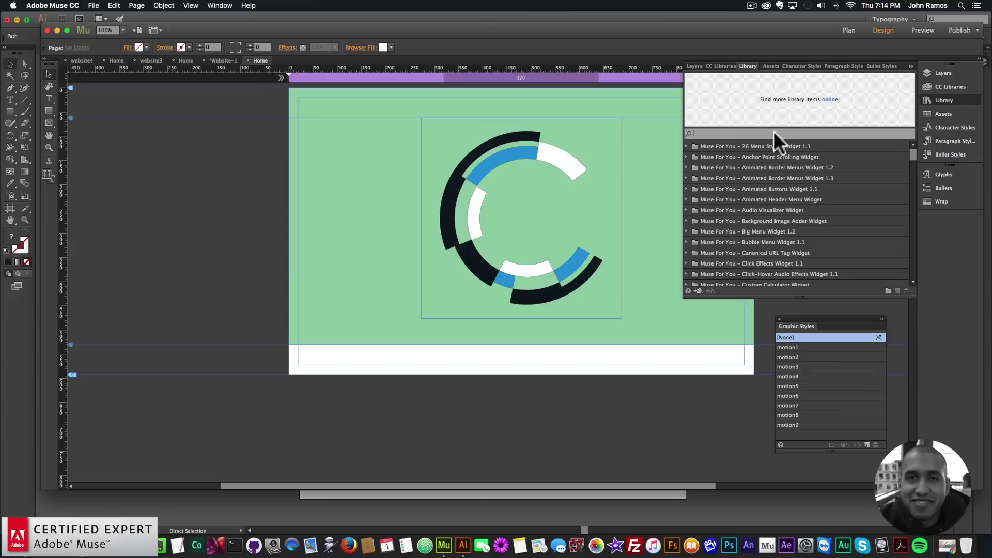
{"action": "type", "text": "mm2"}
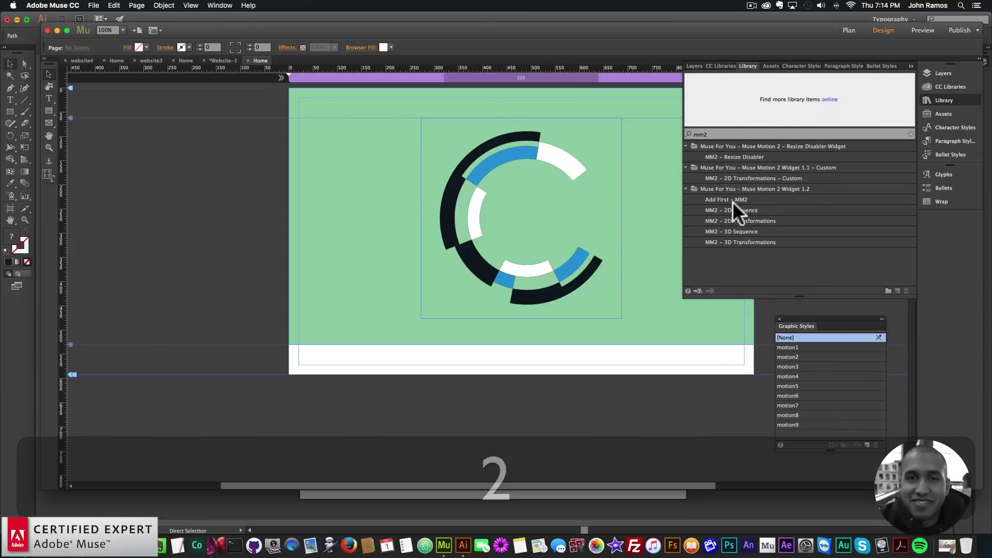
{"action": "left_click", "coordinate": [727, 199]}
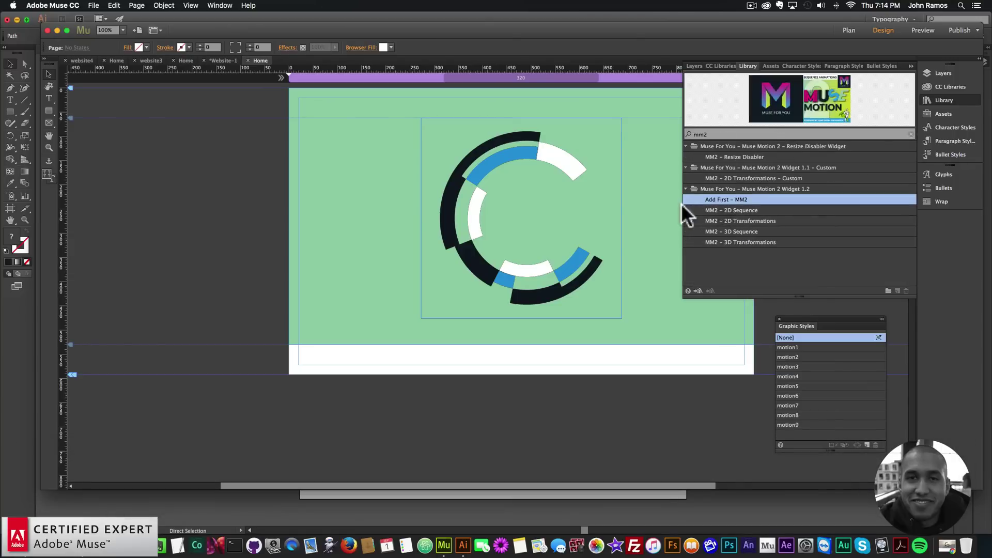
{"action": "left_click_drag", "start_coordinate": [724, 198], "coordinate": [276, 100]}
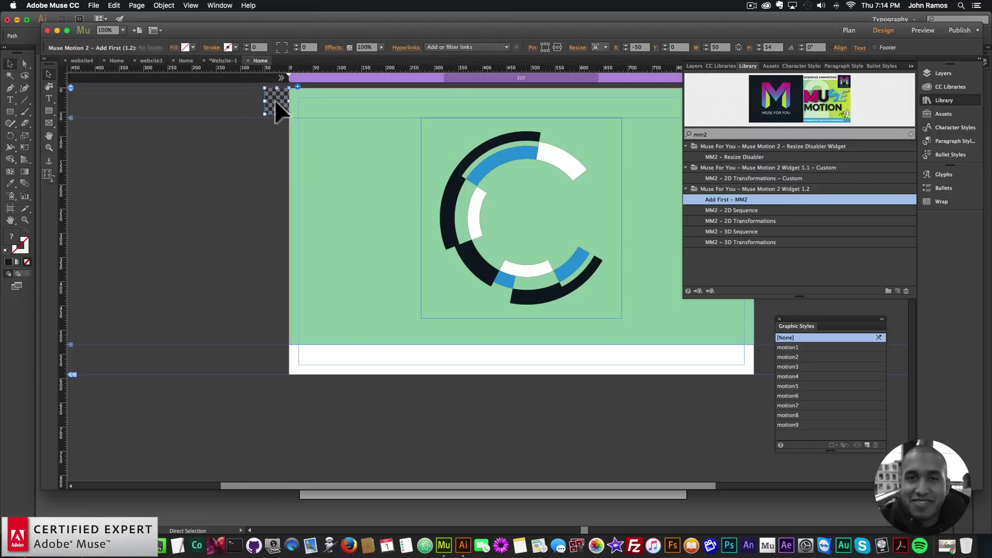
Step: Add the MM2 – 2D Sequence widgets beside the page and align the stack below the Add First widget at X -50, Y 62
{"action": "left_click", "coordinate": [732, 210]}
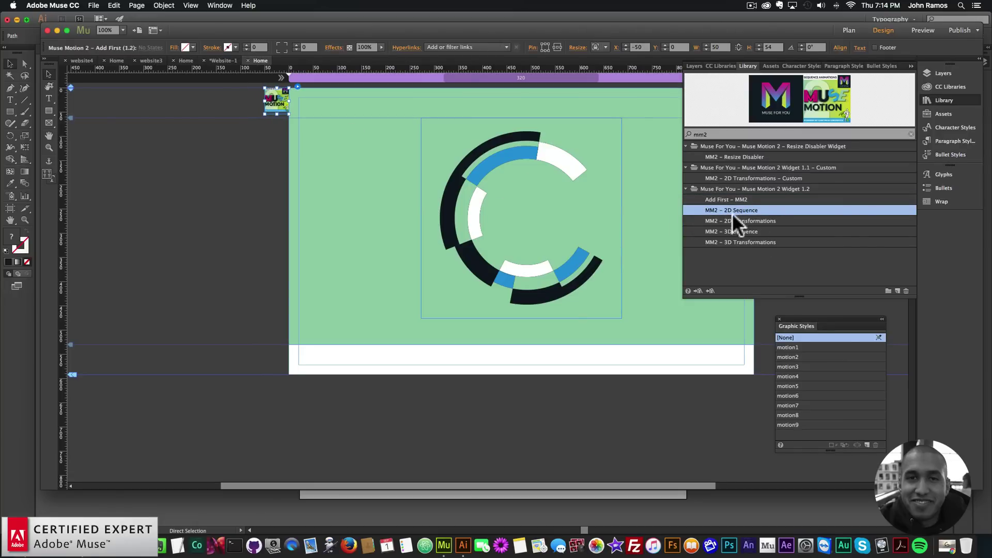
{"action": "left_click_drag", "start_coordinate": [741, 207], "coordinate": [255, 126]}
{"action": "left_click", "coordinate": [216, 246]}
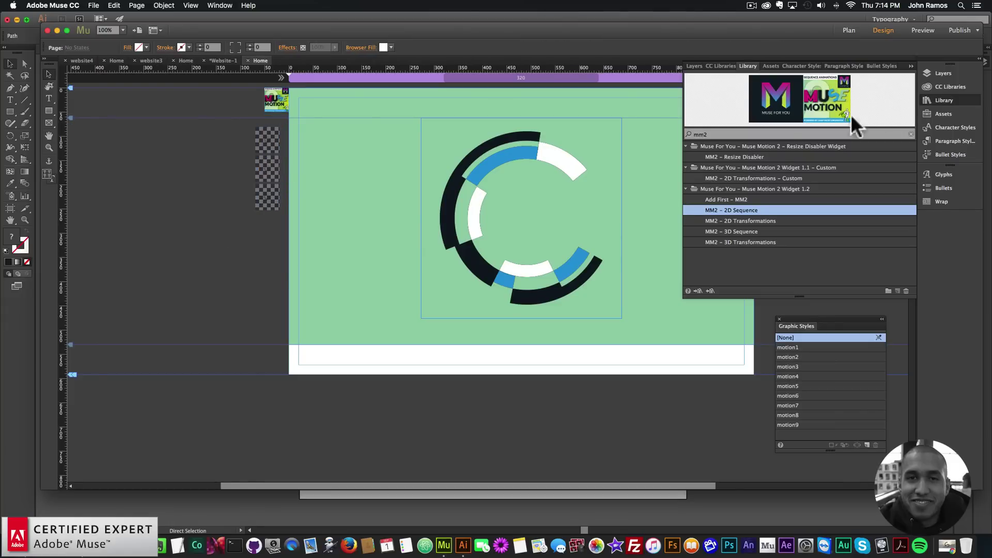
{"action": "left_click", "coordinate": [947, 98]}
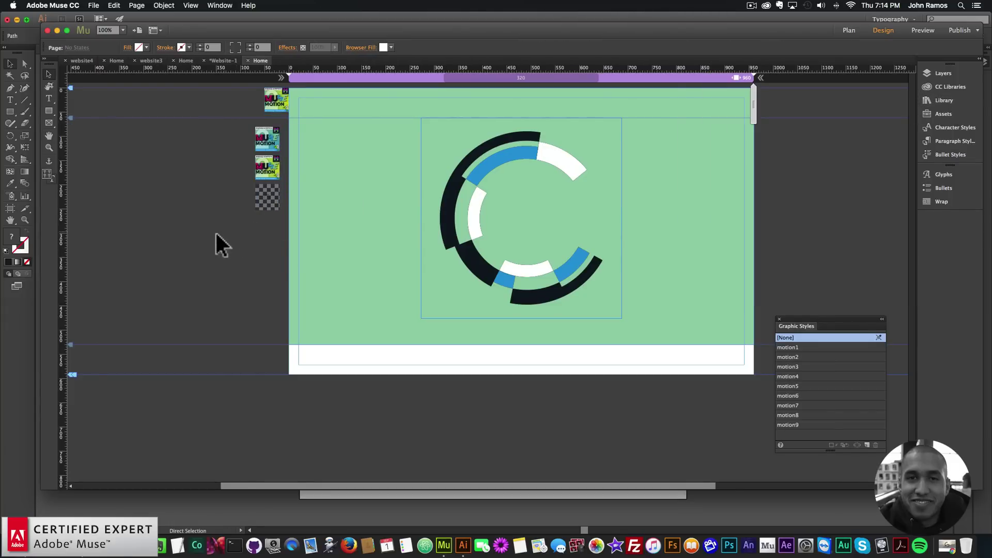
{"action": "left_click_drag", "start_coordinate": [227, 229], "coordinate": [278, 133]}
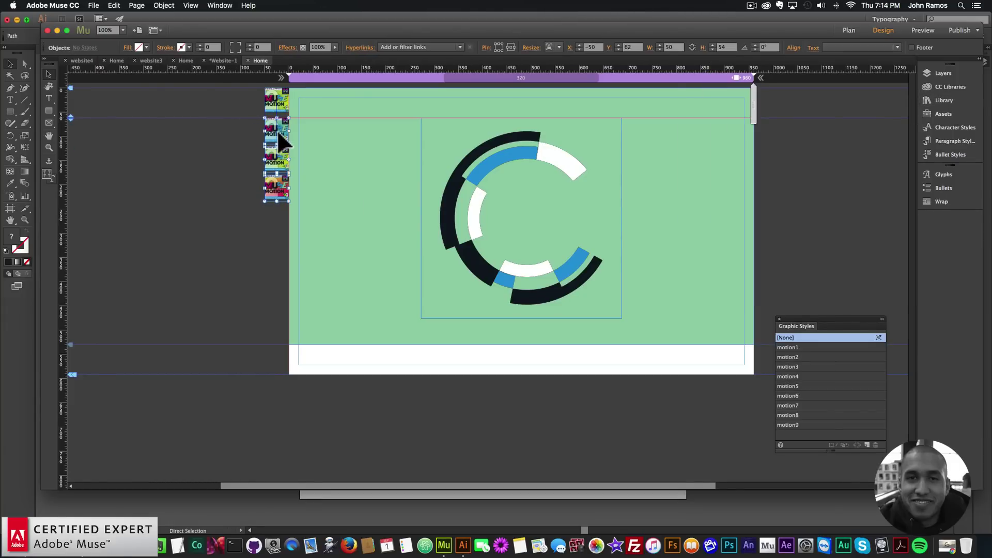
Step: Move the 2D Sequence End widget down along the page's left edge to Y 518, leaving a gap below the Middle widget
{"action": "left_click", "coordinate": [278, 134]}
{"action": "left_click", "coordinate": [279, 188]}
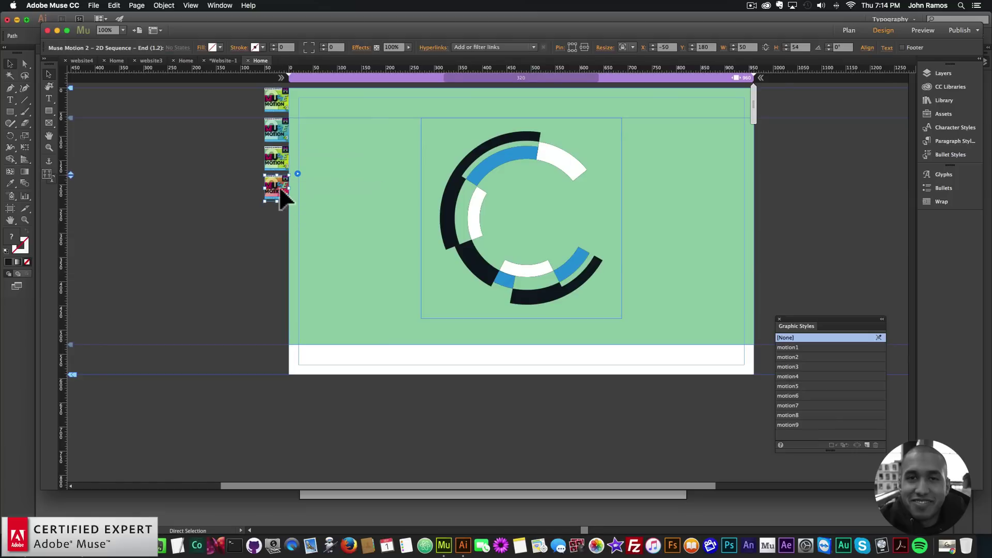
{"action": "left_click", "coordinate": [281, 156]}
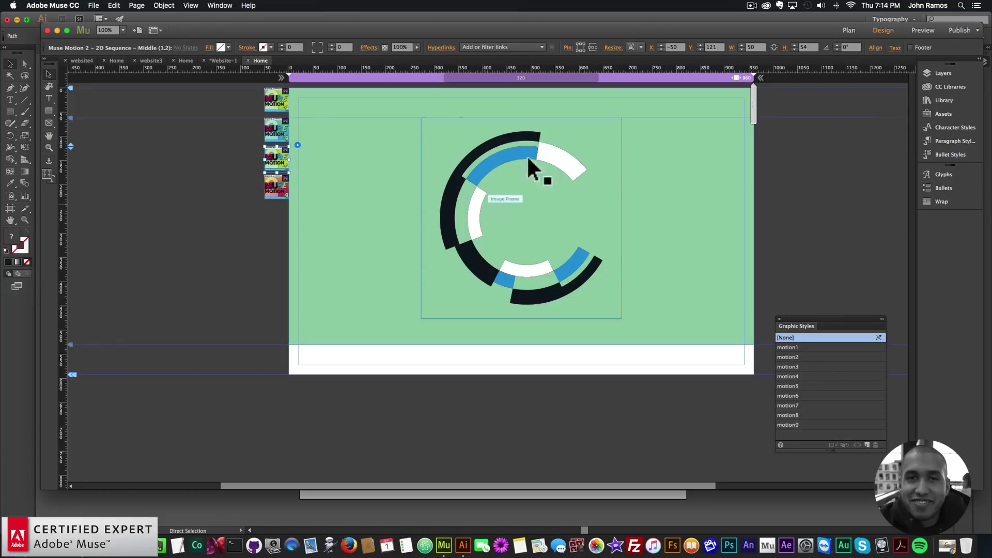
{"action": "left_click_drag", "start_coordinate": [275, 197], "coordinate": [279, 351]}
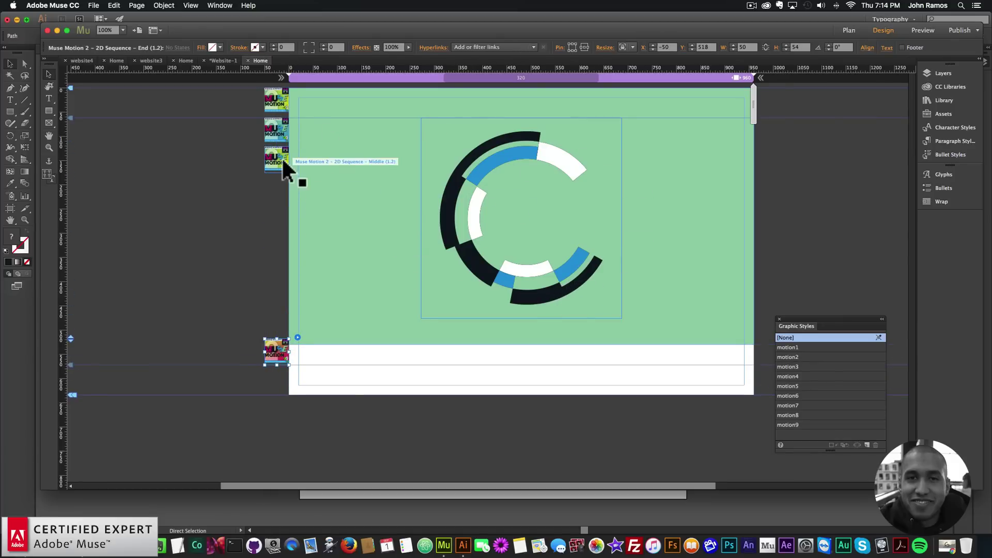
{"action": "left_click", "coordinate": [282, 157]}
{"action": "left_click", "coordinate": [277, 350]}
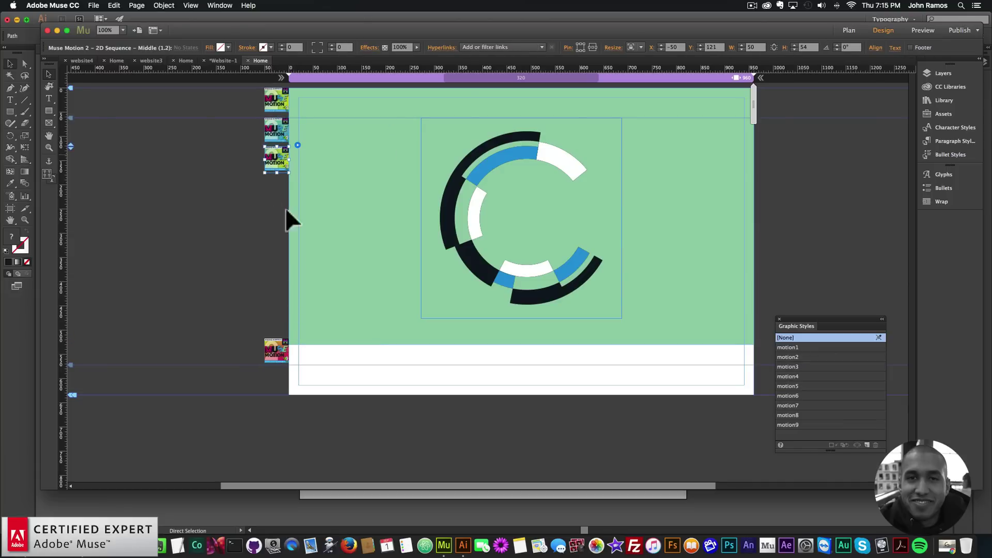
Step: Set the 2D Sequence Middle widget's motion duration to 6, with motion1 as its graphic style
{"action": "left_click", "coordinate": [282, 350]}
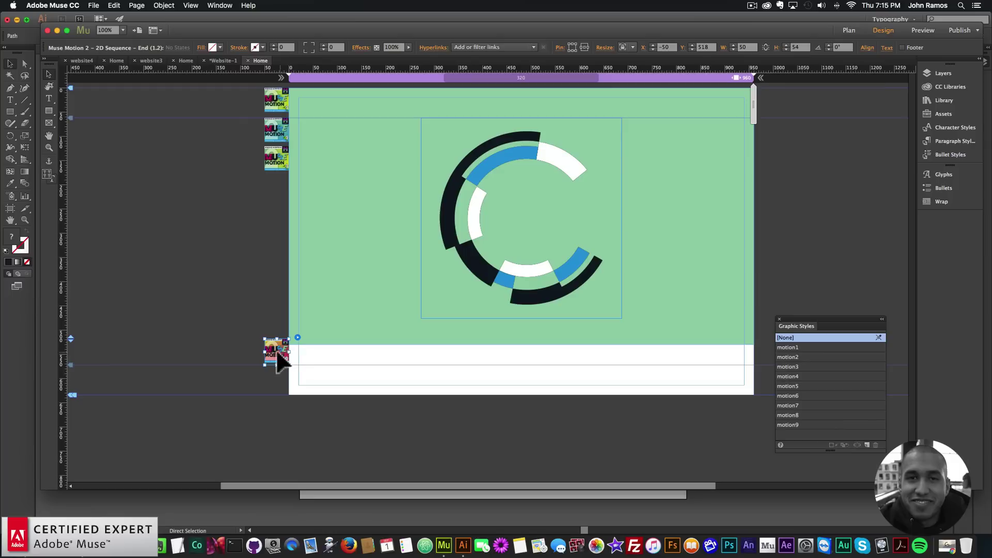
{"action": "left_click", "coordinate": [278, 156]}
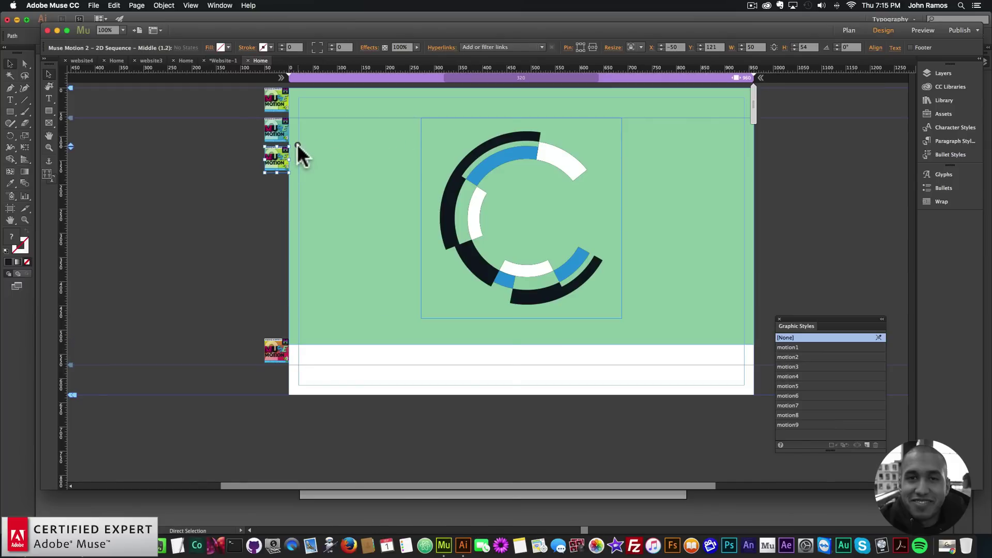
{"action": "left_click", "coordinate": [297, 144]}
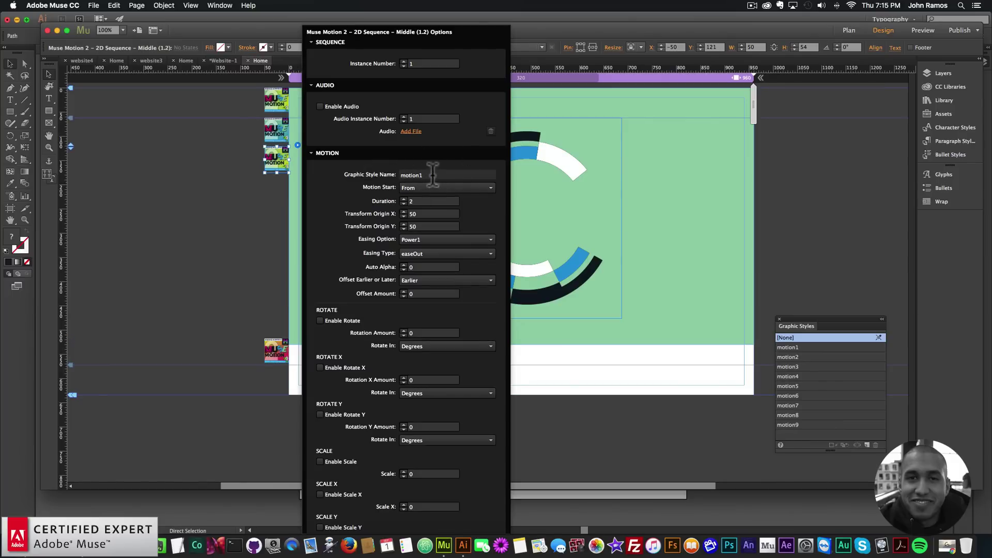
{"action": "left_click", "coordinate": [405, 201]}
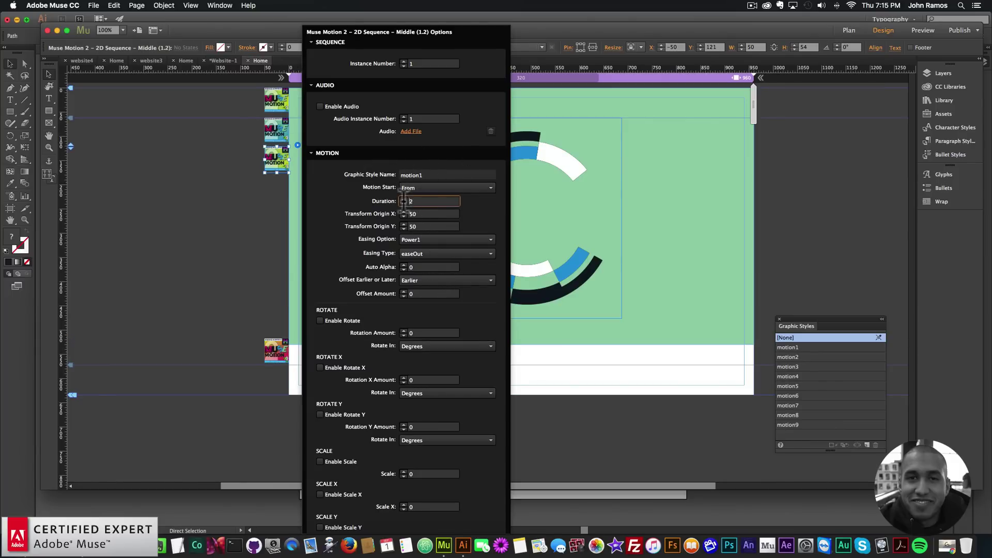
{"action": "type", "text": "6"}
{"action": "key", "text": "Return"}
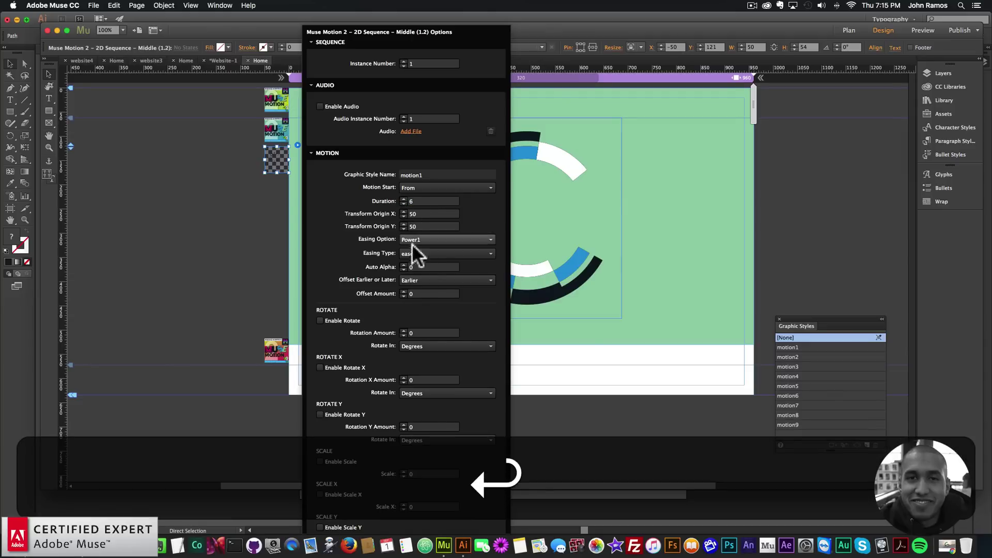
Step: Enable rotation for the motion1 Middle widget and set its rotation amount to 720 degrees
{"action": "left_click", "coordinate": [321, 320]}
{"action": "left_click", "coordinate": [412, 332]}
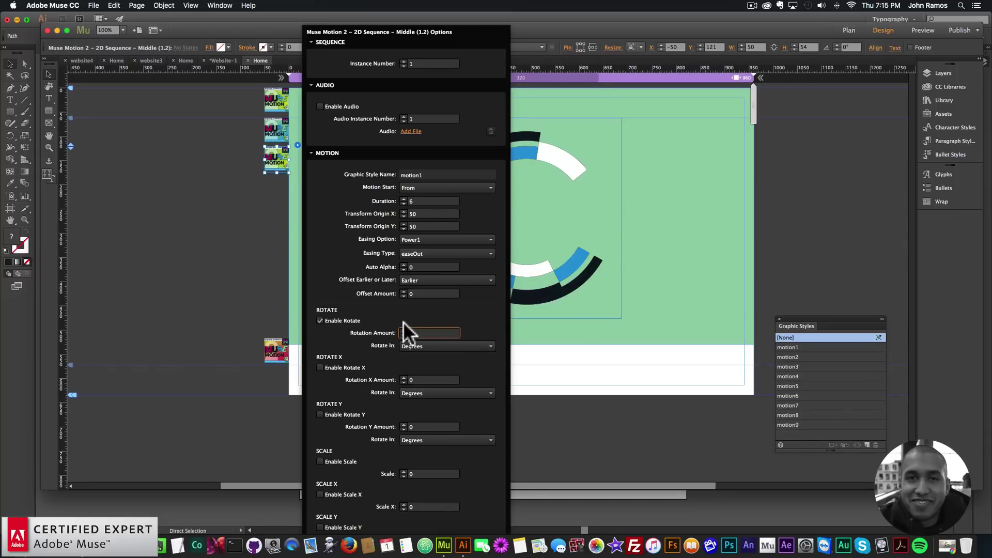
{"action": "type", "text": "720"}
{"action": "key", "text": "Return"}
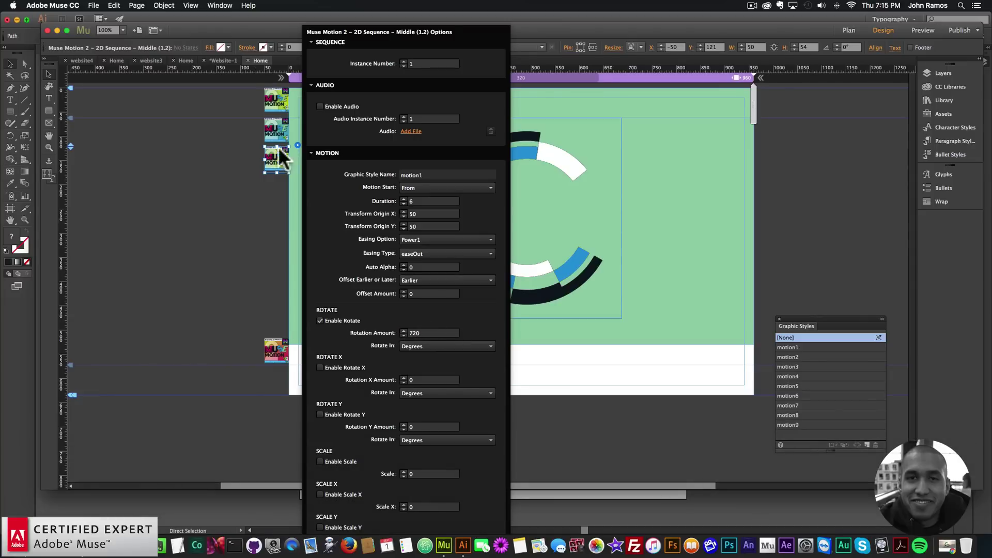
Step: Duplicate the 2D Sequence Middle widget and place the copy just below the original at X -50, Y 188
{"action": "key", "text": "super+shift+a"}
{"action": "key", "text": "super+v"}
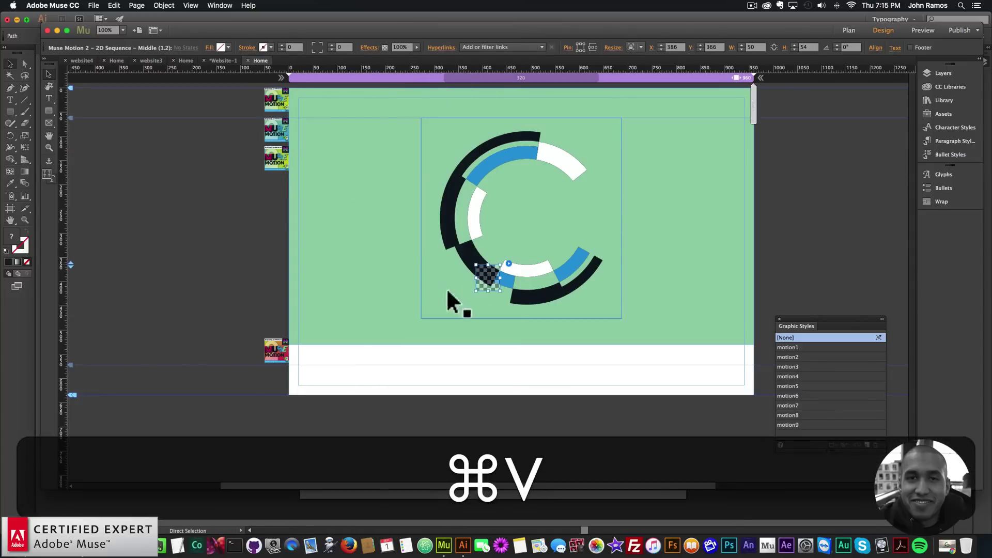
{"action": "left_click_drag", "start_coordinate": [274, 159], "coordinate": [273, 193]}
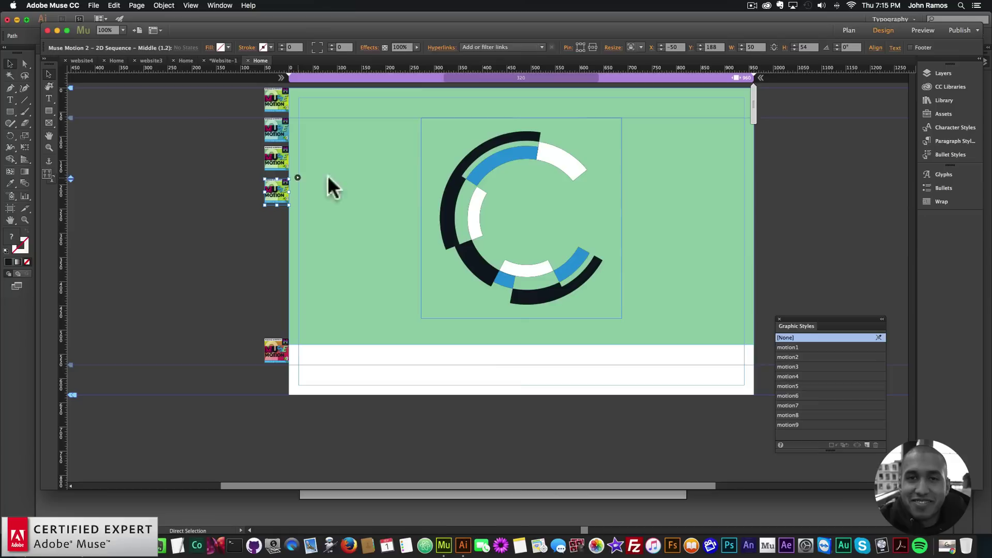
Step: Set the second Middle widget's rotation amount to 360 degrees and its offset amount to 6
{"action": "left_click", "coordinate": [297, 177]}
{"action": "left_click", "coordinate": [431, 333]}
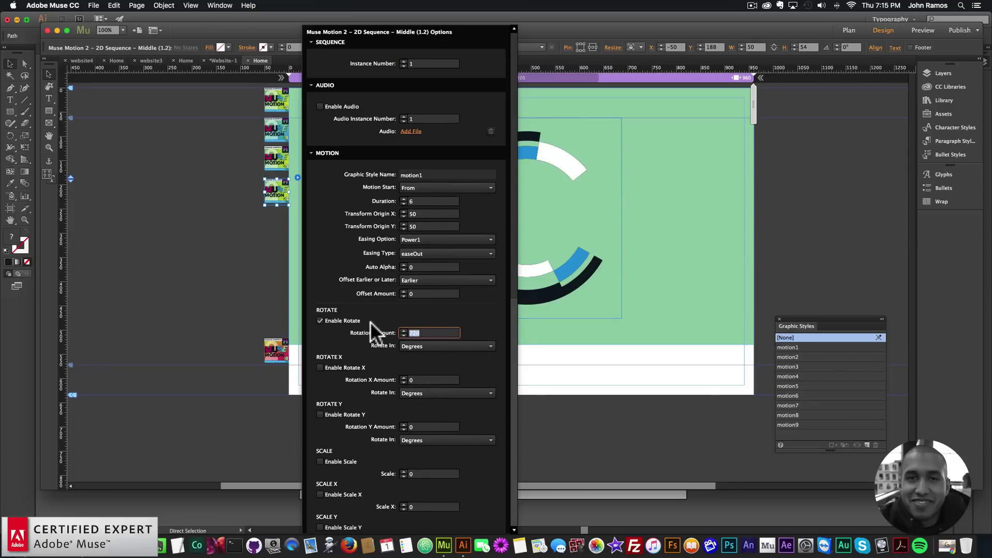
{"action": "type", "text": "360"}
{"action": "key", "text": "Return"}
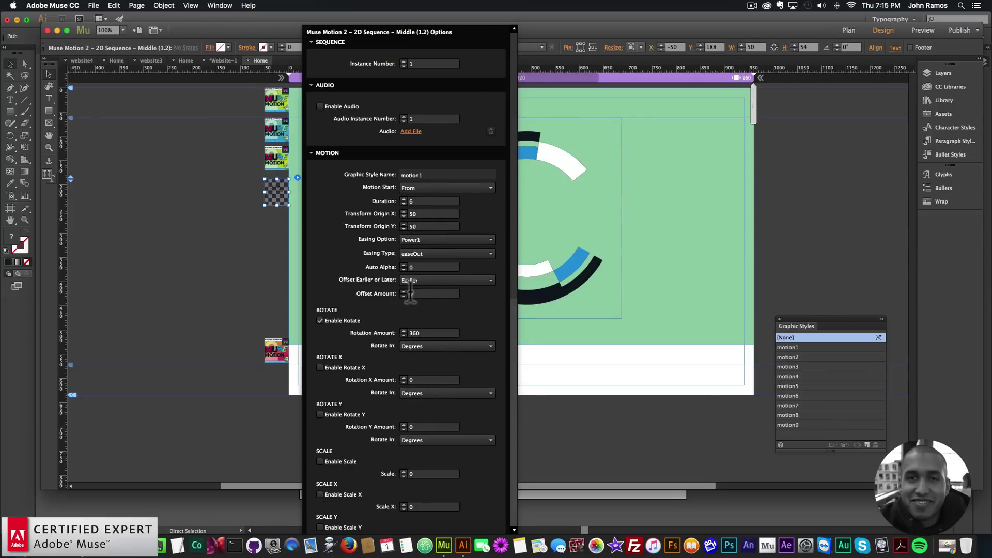
{"action": "left_click", "coordinate": [413, 294]}
{"action": "type", "text": "6"}
{"action": "key", "text": "Return"}
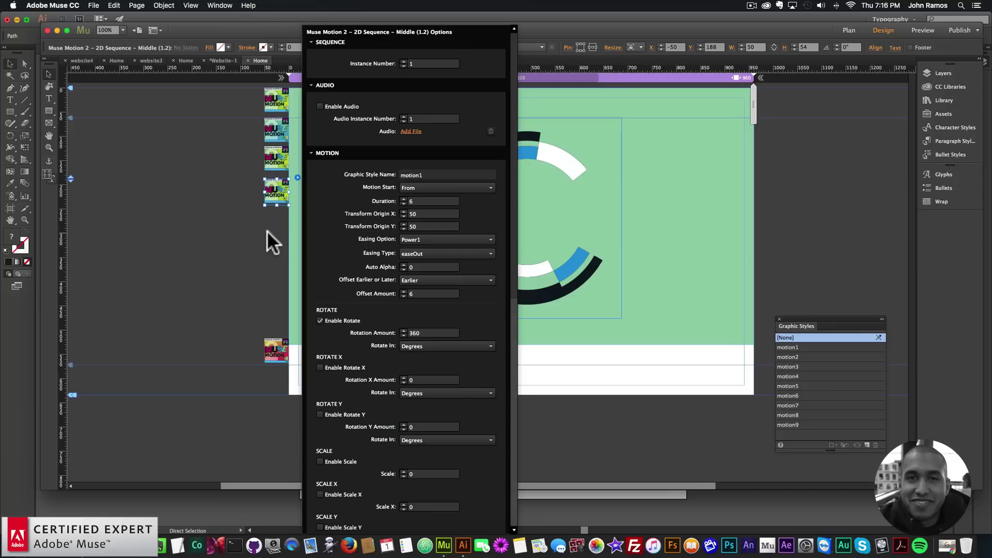
Step: Duplicate the second Middle widget and place the copy below it at X -50, Y 255
{"action": "left_click", "coordinate": [285, 149]}
{"action": "left_click", "coordinate": [298, 144]}
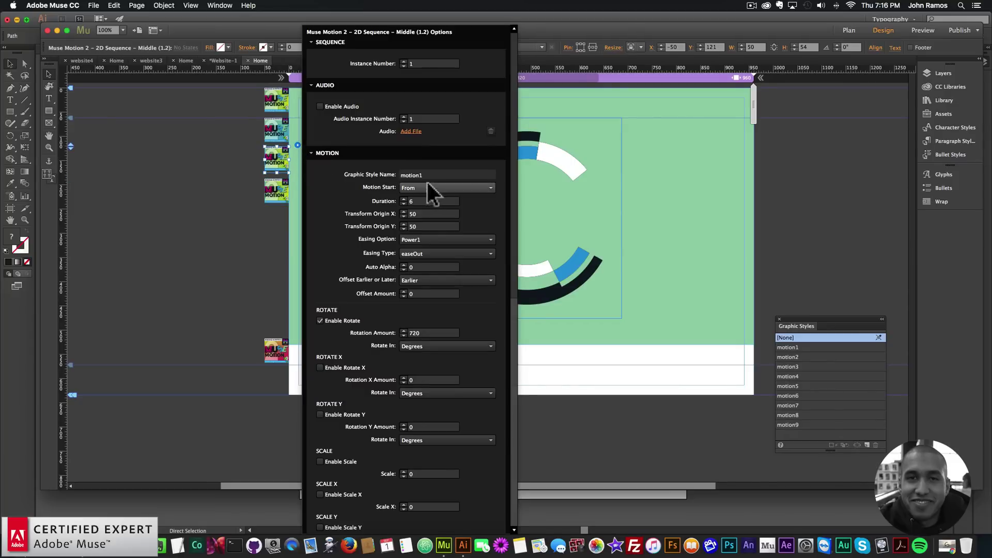
{"action": "left_click", "coordinate": [273, 195]}
{"action": "key", "text": "super+c"}
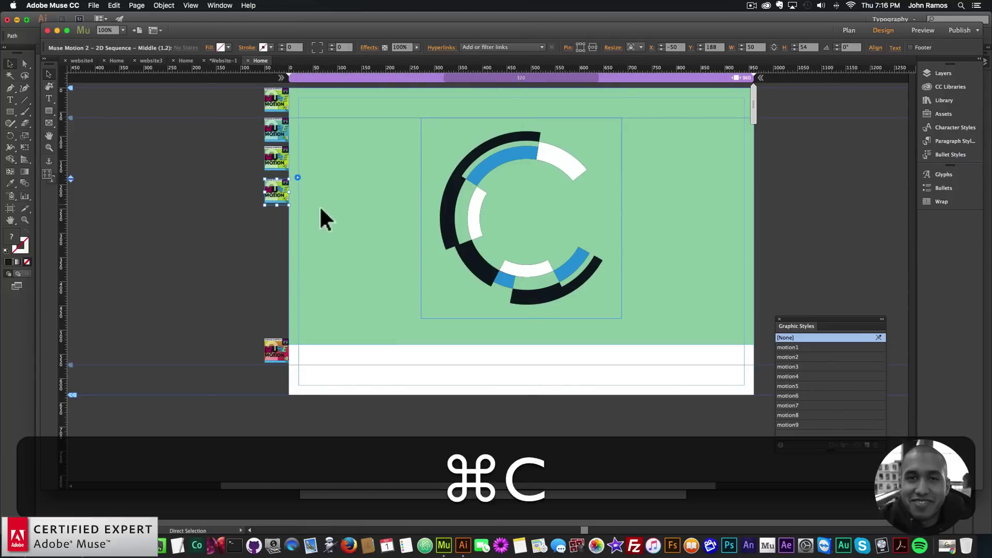
{"action": "key", "text": "super+v"}
{"action": "left_click_drag", "start_coordinate": [483, 275], "coordinate": [283, 229]}
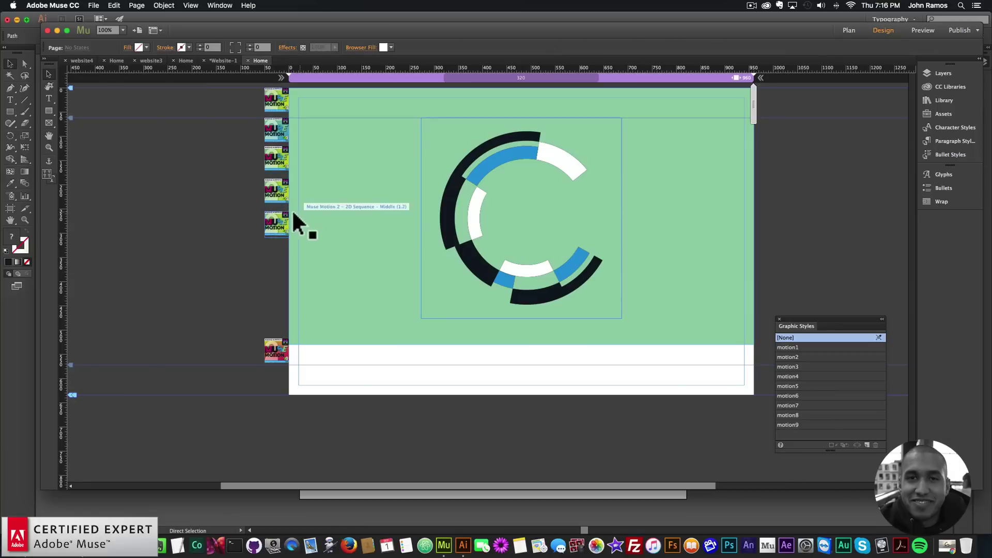
Step: Set the third Middle widget's rotation amount to 1080 degrees, keeping the offset direction as Earlier
{"action": "left_click", "coordinate": [297, 210]}
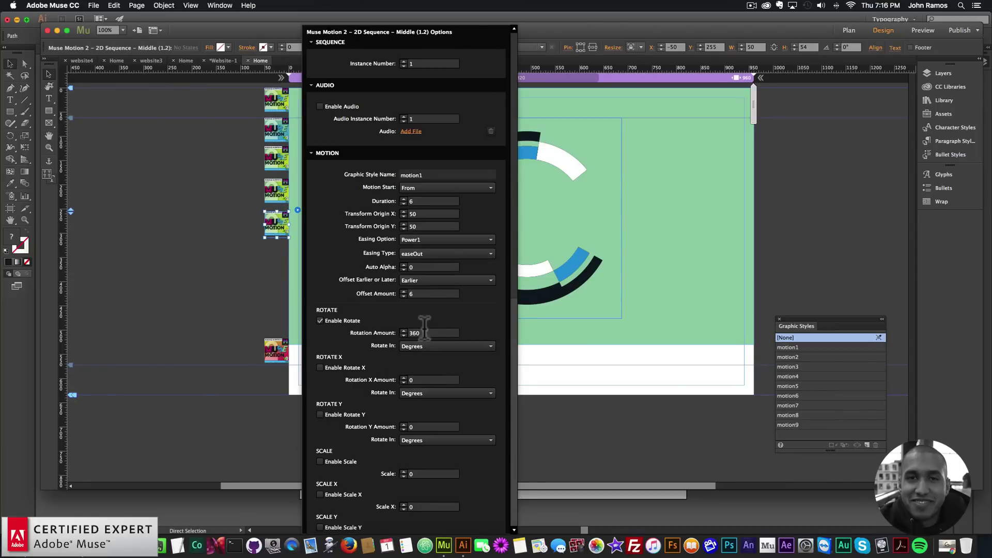
{"action": "type", "text": "1080"}
{"action": "key", "text": "Return"}
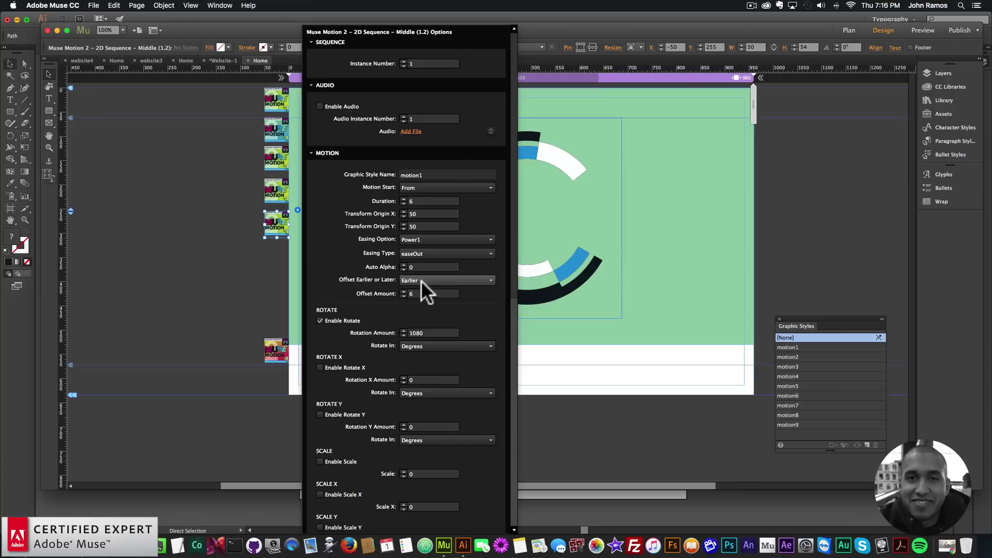
{"action": "left_click", "coordinate": [421, 280]}
{"action": "left_click", "coordinate": [420, 281]}
Step: Set the graphic style name to motion3 on the third Middle widget and to motion2 on the second
{"action": "left_click", "coordinate": [437, 172]}
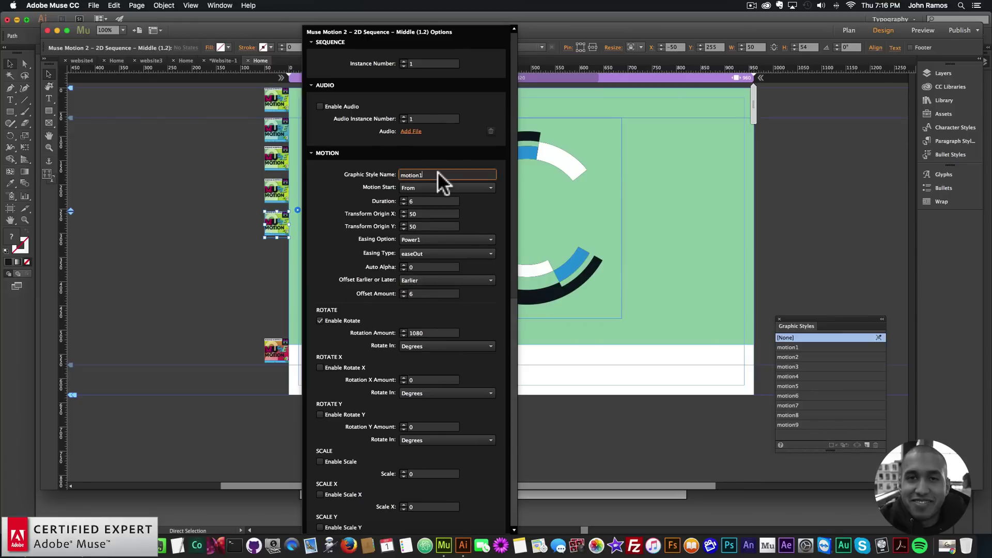
{"action": "key", "text": "BackSpace"}
{"action": "type", "text": "3"}
{"action": "key", "text": "Return"}
{"action": "left_click", "coordinate": [270, 194]}
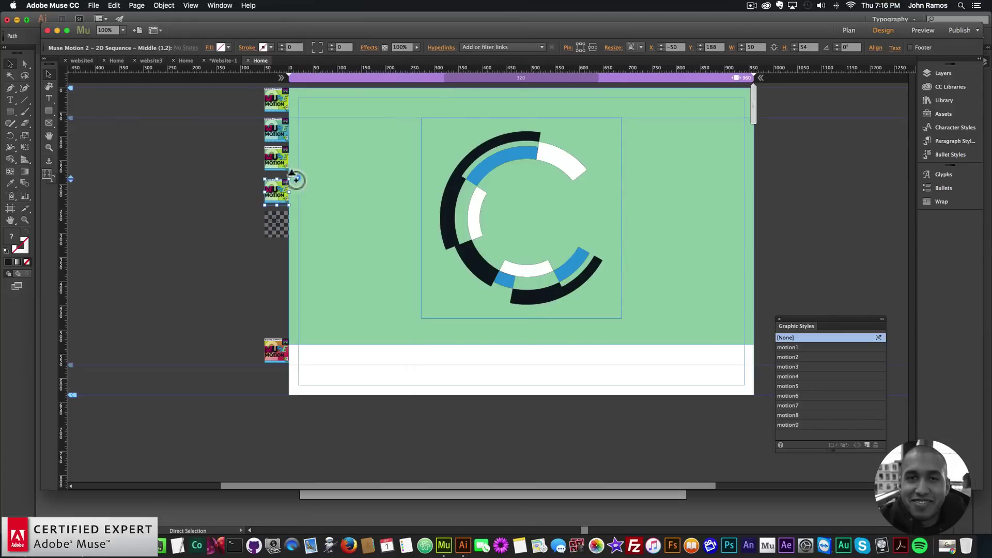
{"action": "key", "text": "Return"}
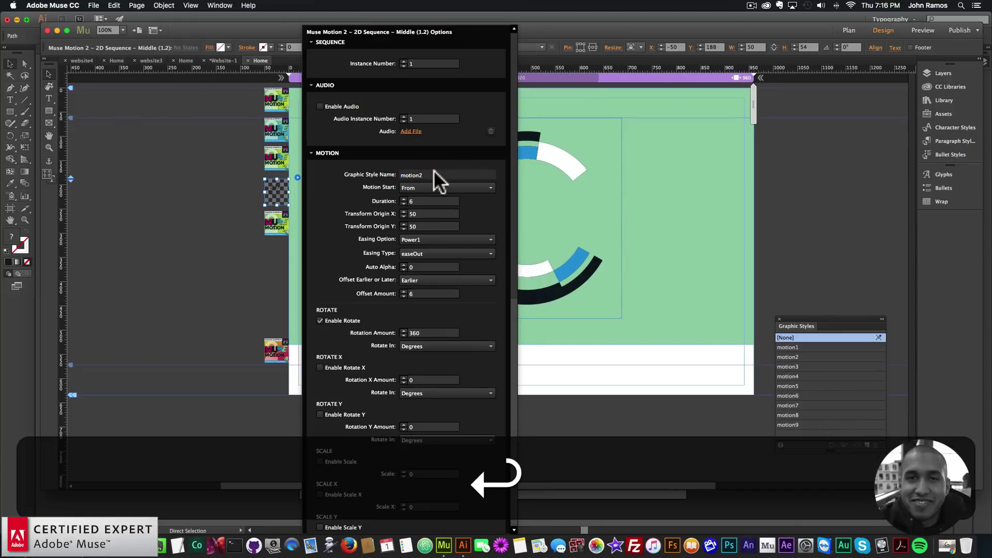
Step: Duplicate the motion3 Middle widget and place the copy below it at X -50, Y 317
{"action": "left_click", "coordinate": [280, 224]}
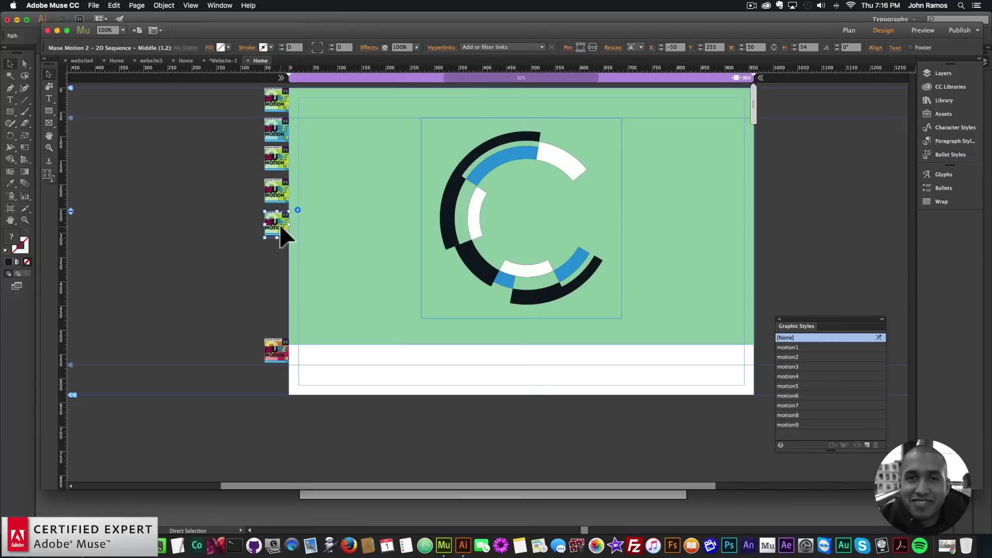
{"action": "key", "text": "cmd+c"}
{"action": "key", "text": "cmd+v"}
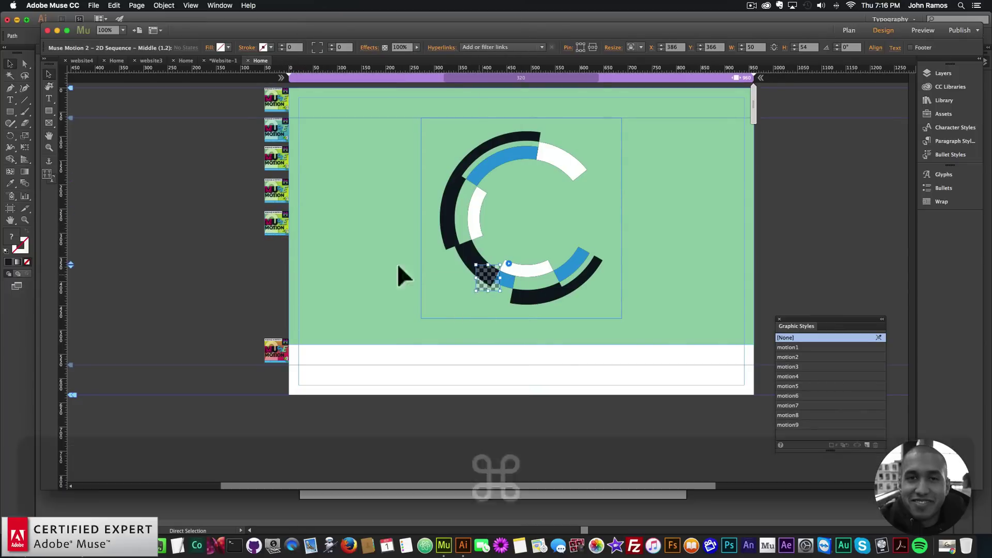
{"action": "left_click_drag", "start_coordinate": [488, 278], "coordinate": [274, 256]}
Step: Set the fourth Middle widget's graphic style name to motion4 and its rotation amount to -1080 degrees
{"action": "left_click", "coordinate": [299, 239]}
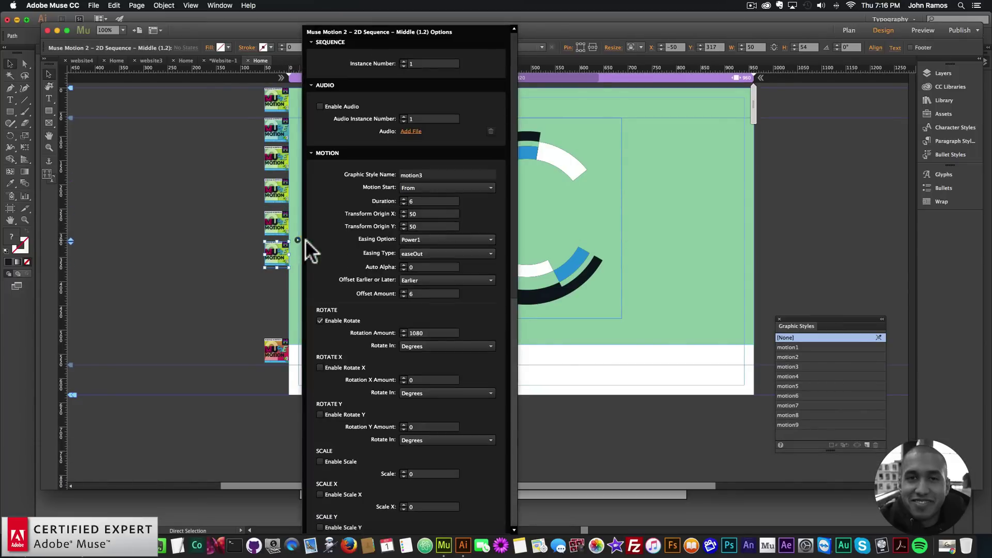
{"action": "key", "text": "BackSpace"}
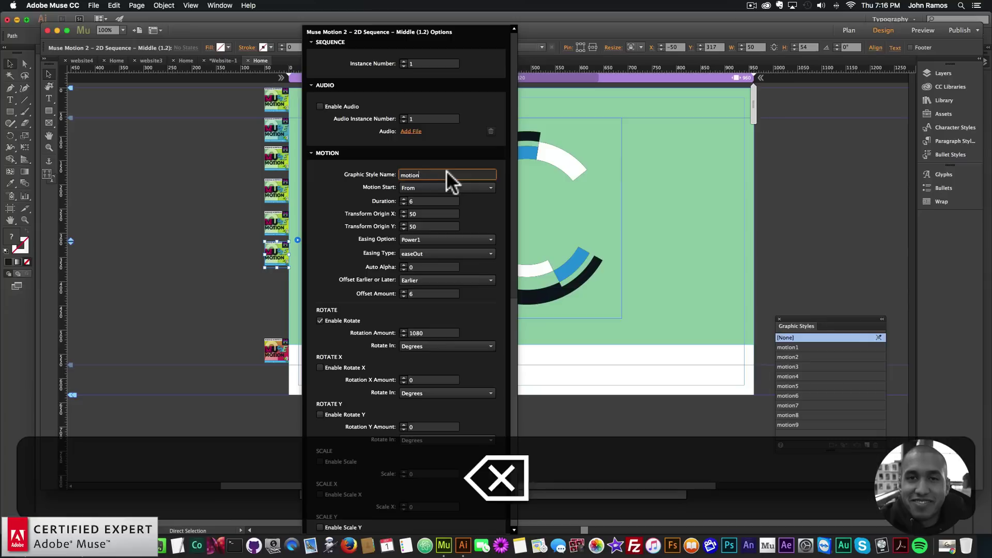
{"action": "type", "text": "4"}
{"action": "key", "text": "Return"}
{"action": "left_click", "coordinate": [411, 333]}
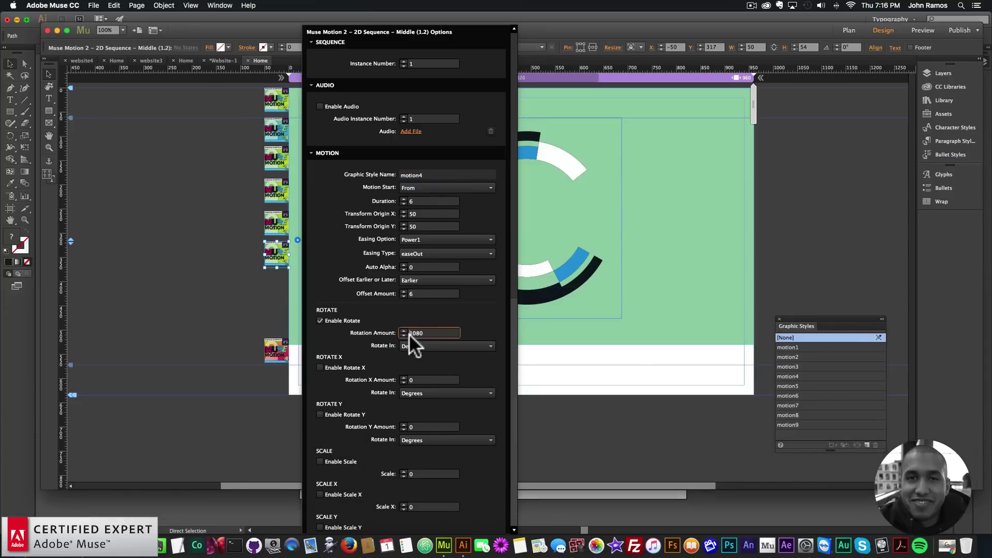
{"action": "key", "text": "Return"}
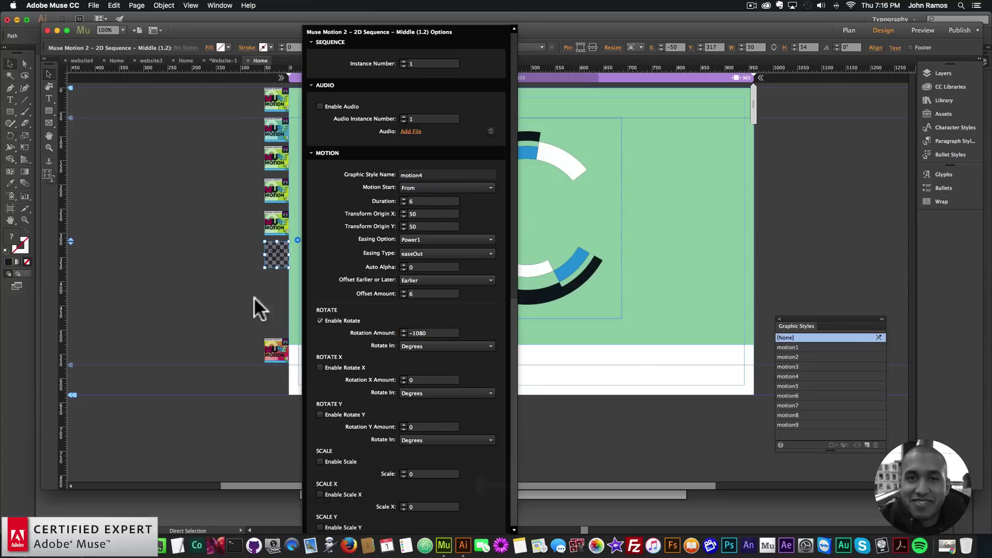
Step: Extend the page downward and move the 2D Sequence End widget down to X -54, Y 566
{"action": "left_click", "coordinate": [244, 340]}
{"action": "left_click_drag", "start_coordinate": [72, 396], "coordinate": [67, 481]}
{"action": "left_click", "coordinate": [277, 353]}
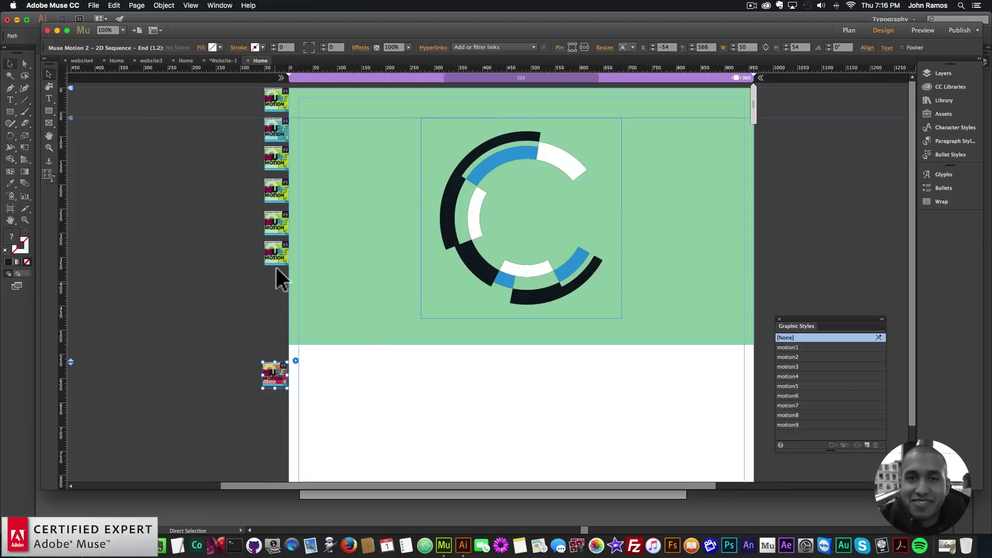
Step: Paste another Middle widget at X -50, Y 389 and set its graphic style name to motion5
{"action": "key", "text": "super+v"}
{"action": "left_click_drag", "start_coordinate": [489, 278], "coordinate": [278, 283]}
{"action": "left_click", "coordinate": [297, 275]}
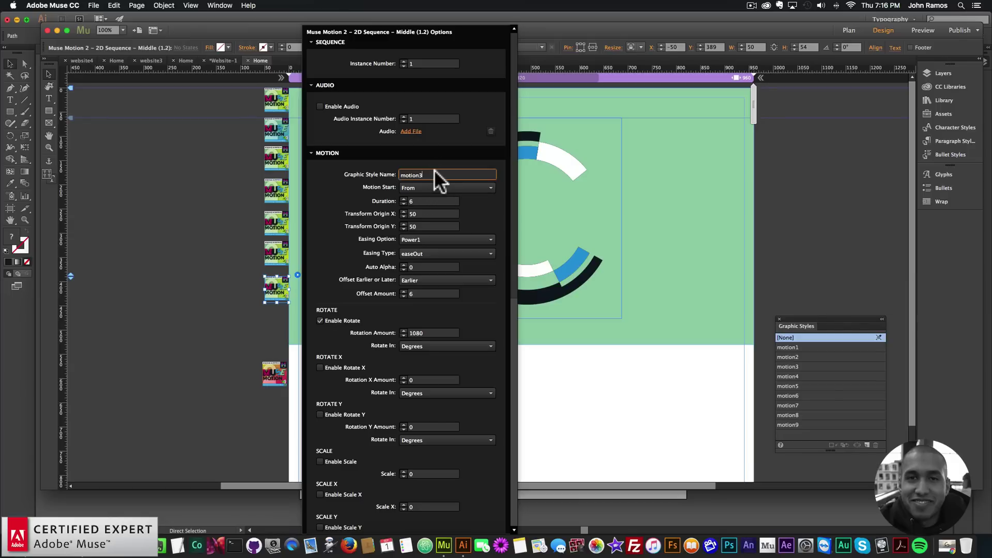
{"action": "key", "text": "BackSpace"}
{"action": "type", "text": "5"}
{"action": "key", "text": "Return"}
Step: Set the motion5 widget's rotation amount to -720 degrees
{"action": "left_click", "coordinate": [431, 332]}
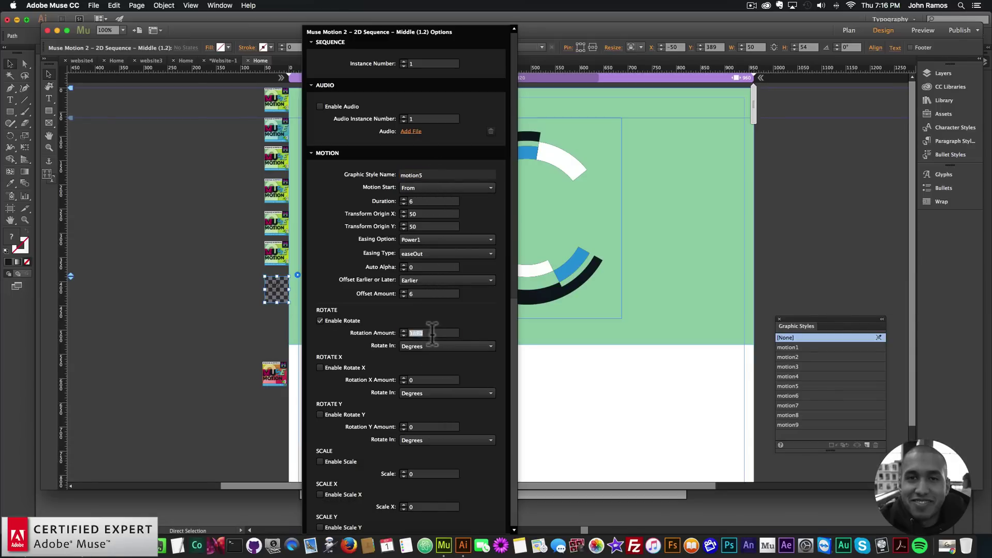
{"action": "type", "text": "-722"}
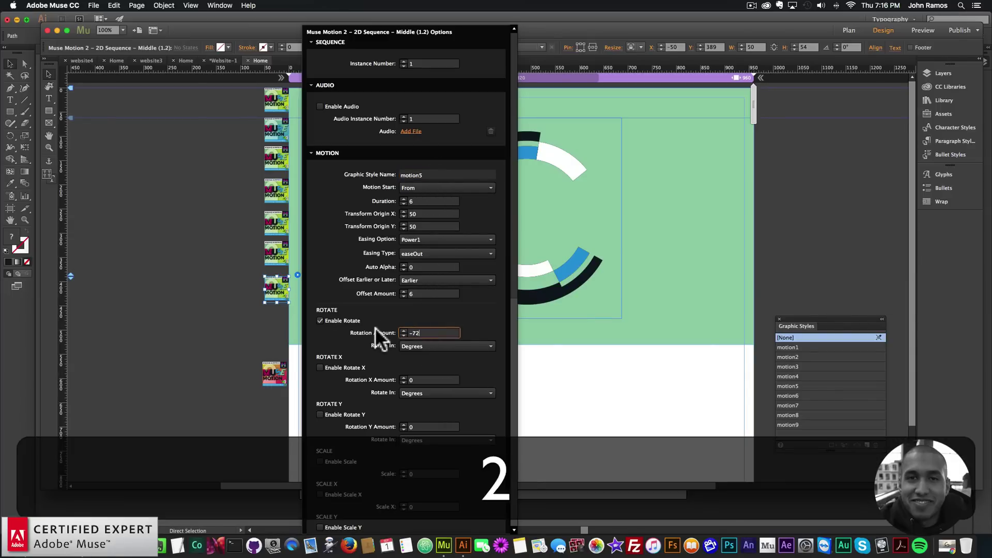
{"action": "key", "text": "BackSpace"}
{"action": "type", "text": "0"}
{"action": "key", "text": "Return"}
Step: Paste a sixth Middle widget and place it below the motion5 widget at X -50, Y 446
{"action": "left_click", "coordinate": [259, 306]}
{"action": "key", "text": "super+v"}
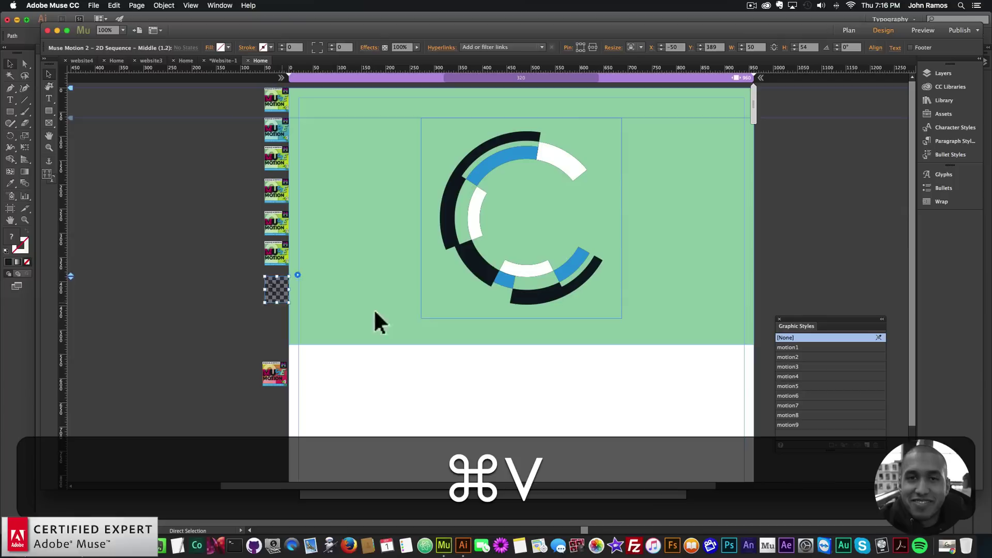
{"action": "left_click_drag", "start_coordinate": [472, 289], "coordinate": [275, 313]}
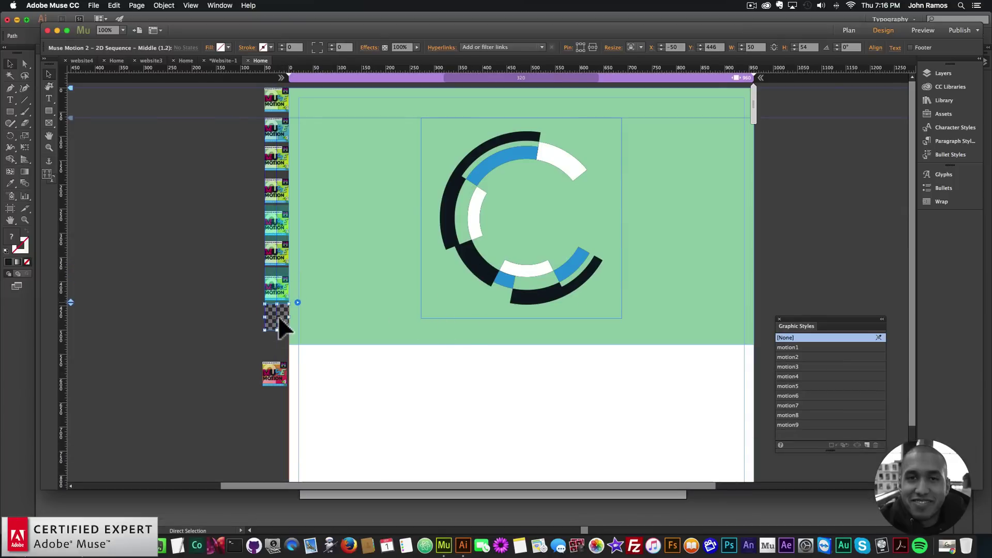
Step: Set the sixth Middle widget's graphic style name to motion6 and its rotation amount to 1440 degrees
{"action": "left_click", "coordinate": [297, 302]}
{"action": "left_click", "coordinate": [442, 171]}
{"action": "key", "text": "BackSpace"}
{"action": "type", "text": "6"}
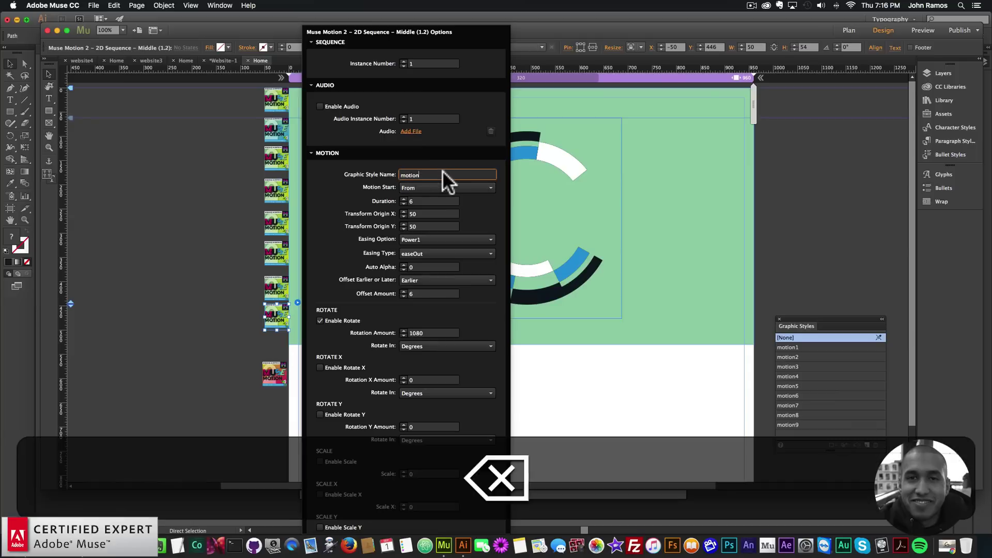
{"action": "key", "text": "Return"}
{"action": "type", "text": "1440"}
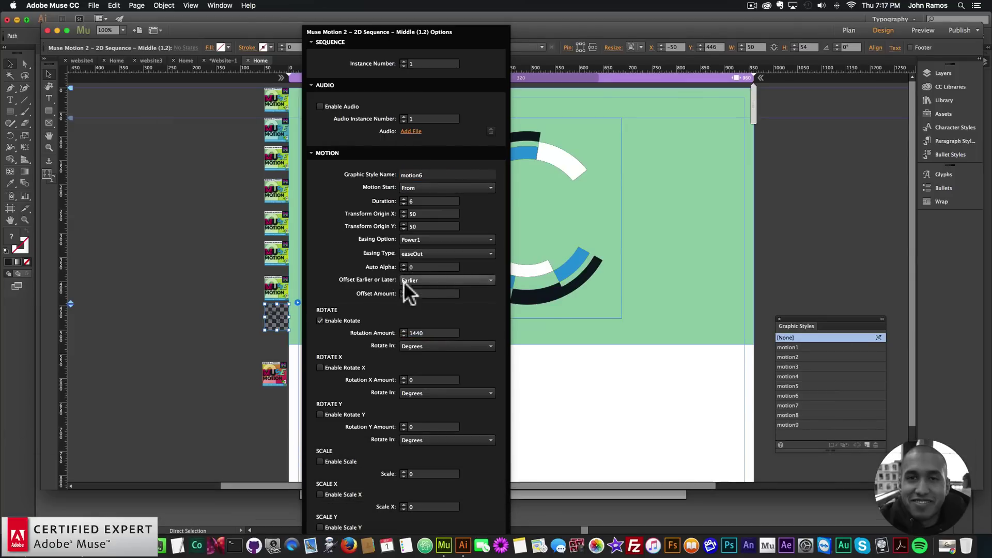
Step: Paste a seventh Middle widget at X -50, Y 503 and move the motion6 widget above it to Y 441
{"action": "left_click", "coordinate": [218, 329]}
{"action": "key", "text": "super+v"}
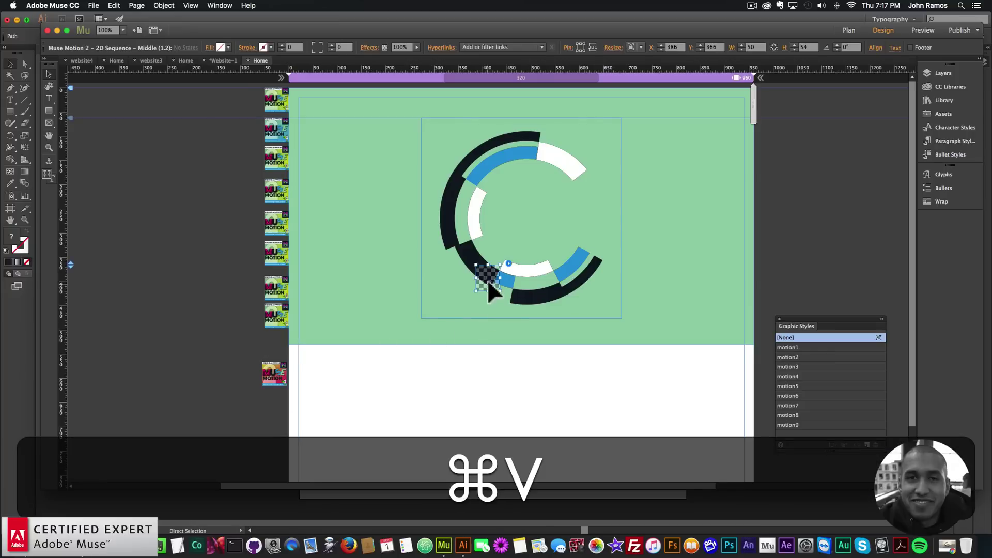
{"action": "left_click_drag", "start_coordinate": [490, 283], "coordinate": [279, 411]}
{"action": "left_click_drag", "start_coordinate": [282, 345], "coordinate": [284, 354]}
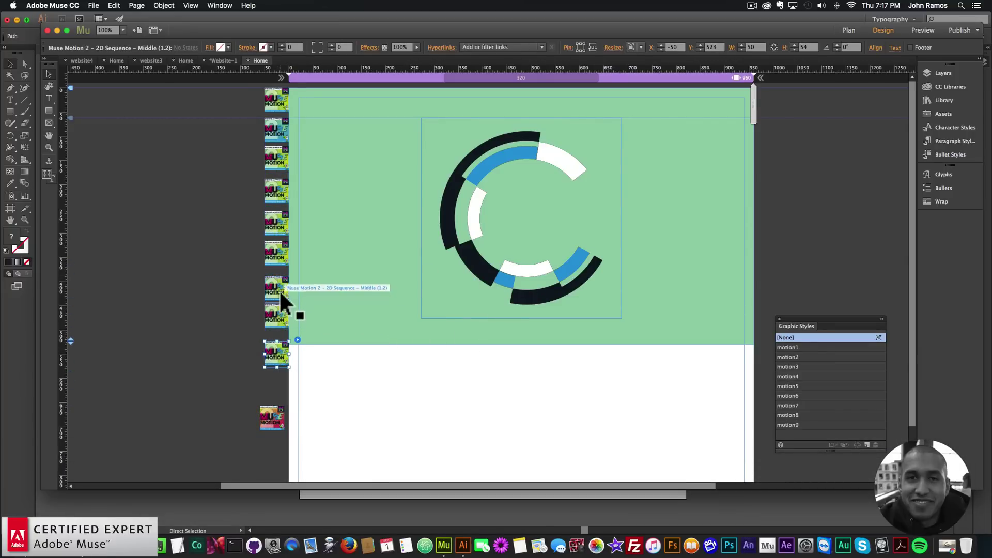
{"action": "left_click", "coordinate": [277, 312]}
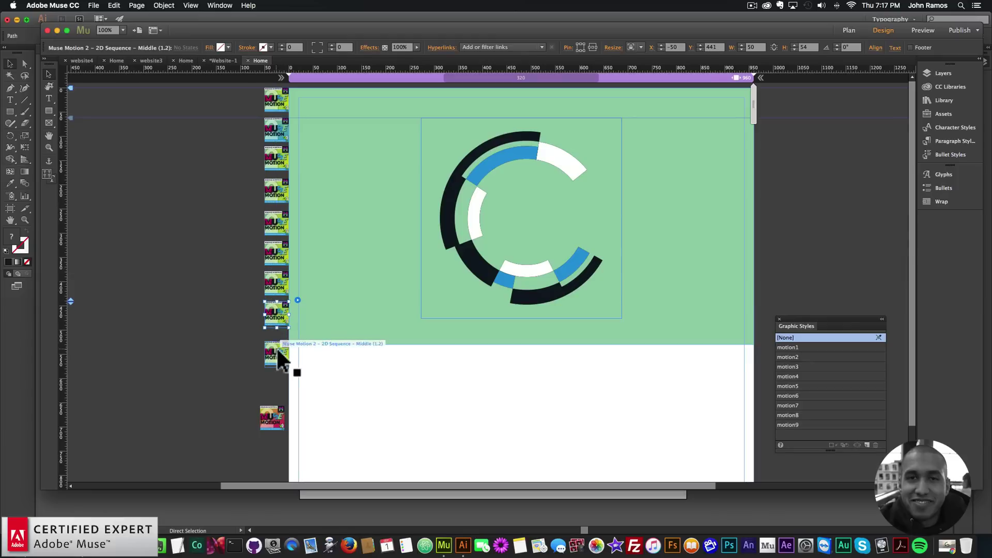
{"action": "left_click_drag", "start_coordinate": [277, 350], "coordinate": [278, 339]}
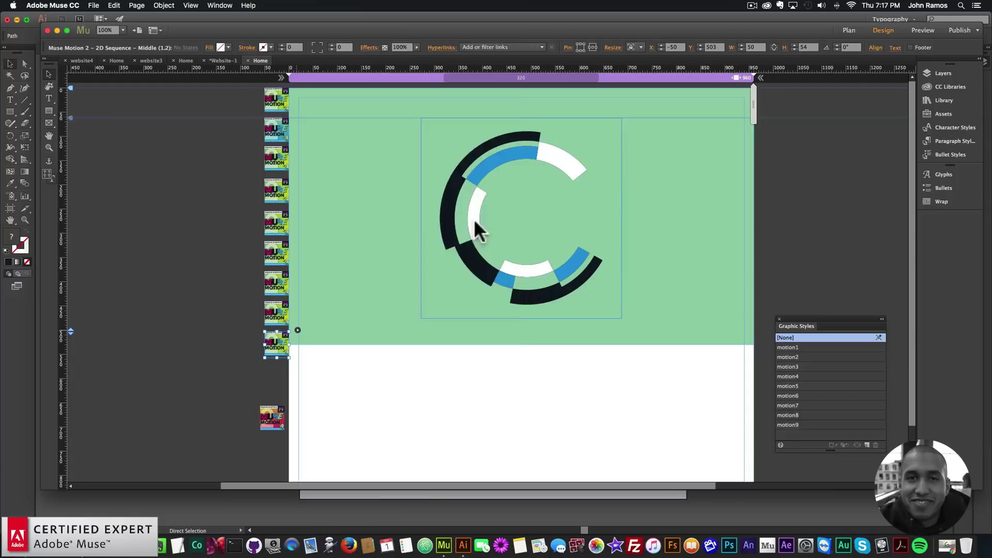
Step: Set the seventh Middle widget's graphic style name to motion7 and its rotation amount to 360 degrees
{"action": "left_click", "coordinate": [297, 330]}
{"action": "type", "text": "7"}
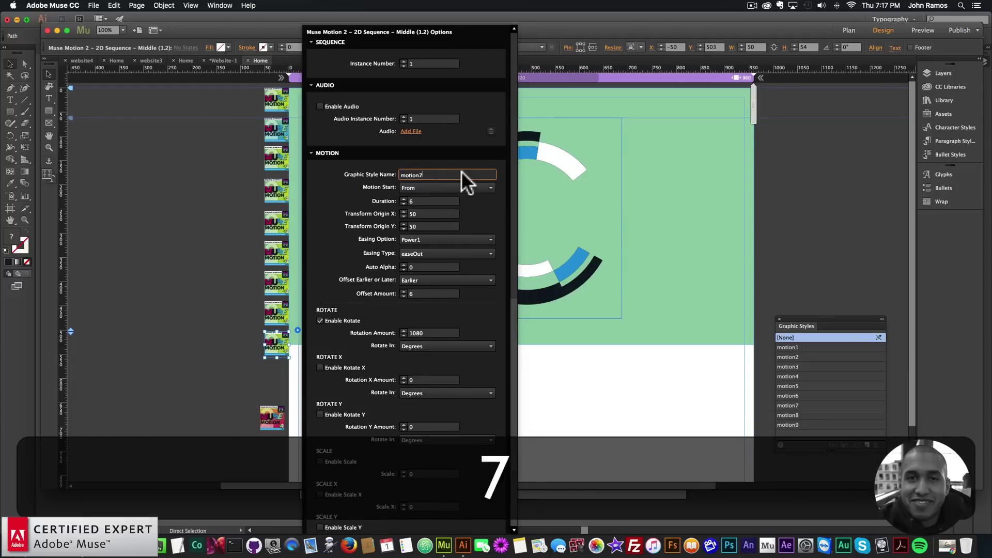
{"action": "key", "text": "Return"}
{"action": "double_click", "coordinate": [421, 333]}
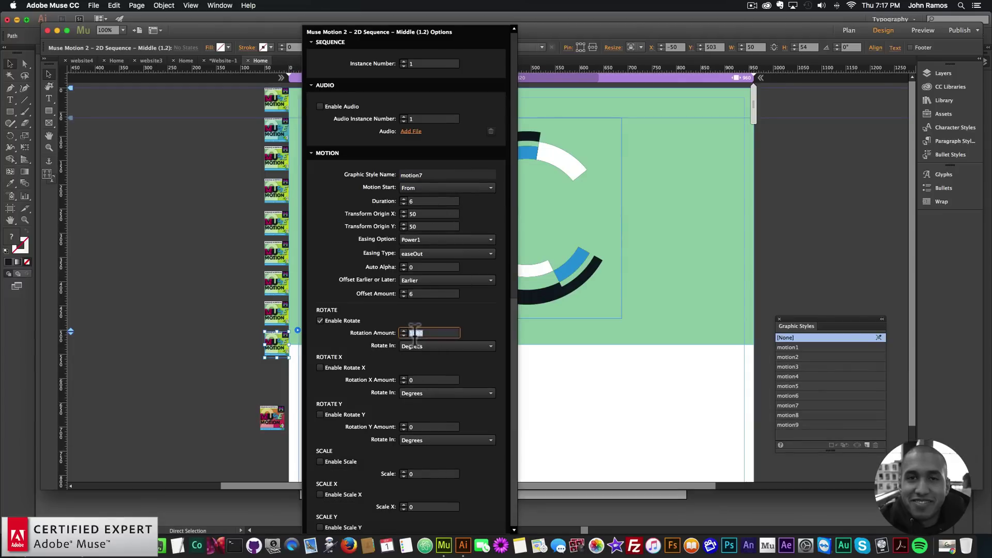
{"action": "type", "text": "360"}
{"action": "key", "text": "Return"}
{"action": "left_click", "coordinate": [258, 374]}
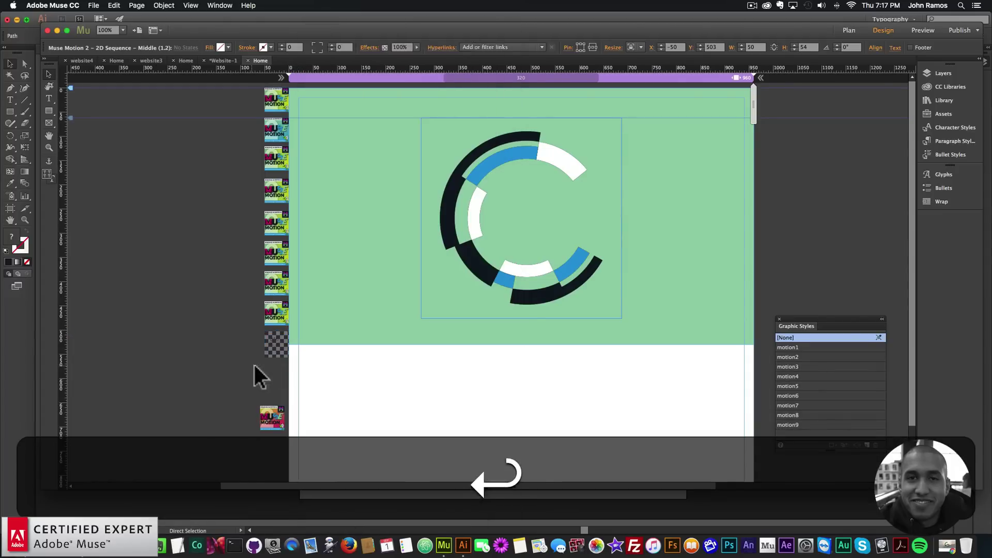
Step: Paste an eighth Middle widget at X -50, Y 565 and set its graphic style name to motion8
{"action": "key", "text": "super+v"}
{"action": "left_click_drag", "start_coordinate": [484, 274], "coordinate": [274, 370]}
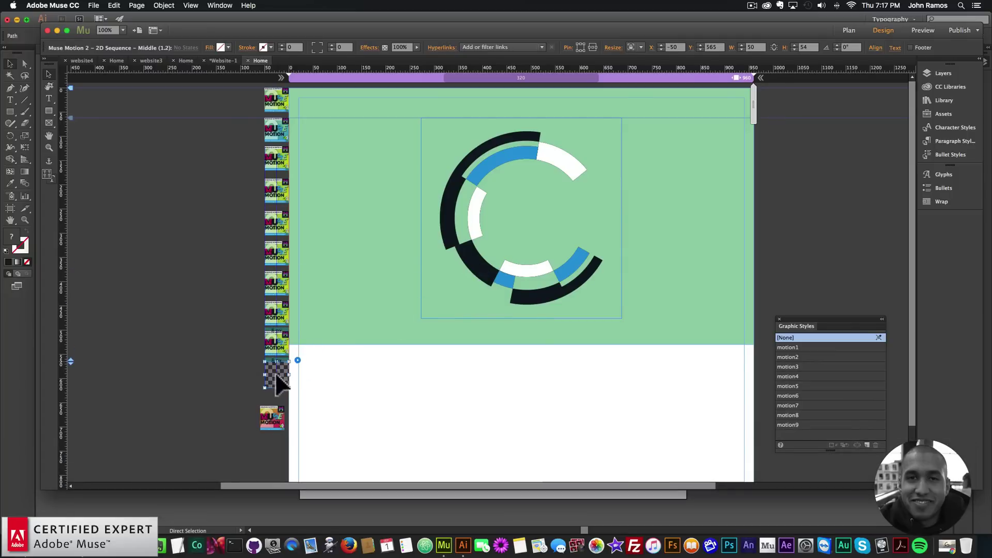
{"action": "left_click", "coordinate": [298, 360]}
{"action": "left_click", "coordinate": [439, 173]}
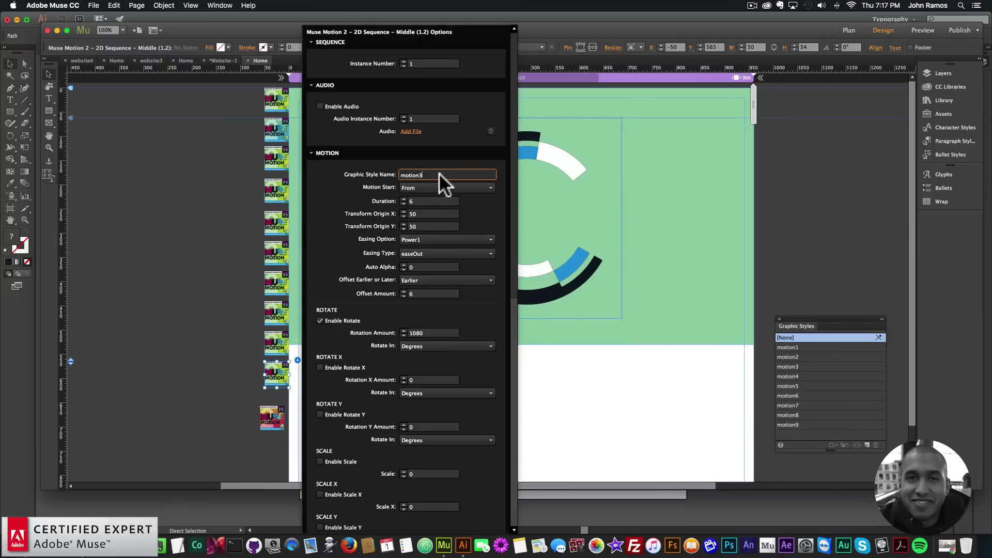
{"action": "type", "text": "8"}
{"action": "key", "text": "Return"}
Step: Set the motion8 widget's rotation amount to 360 degrees
{"action": "double_click", "coordinate": [422, 331]}
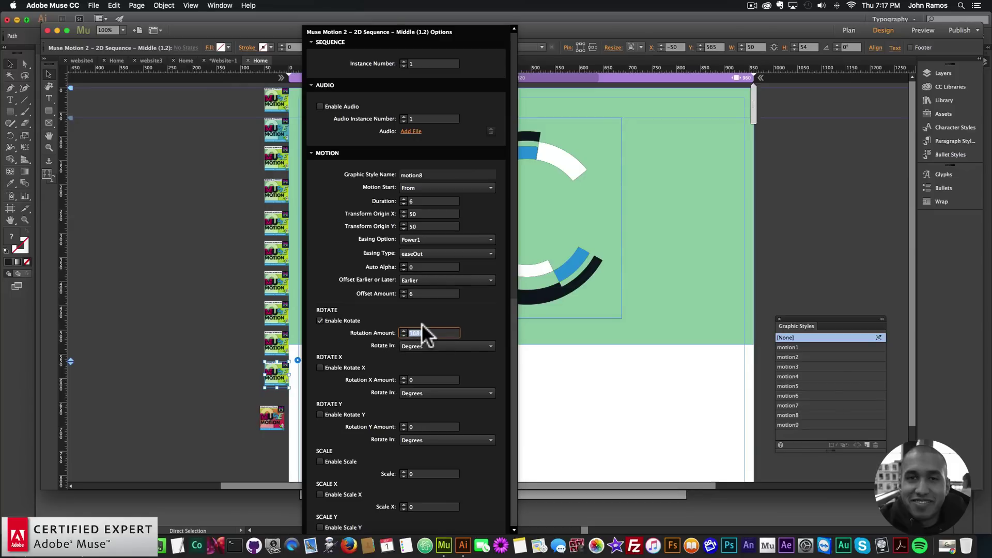
{"action": "type", "text": "360"}
{"action": "key", "text": "Return"}
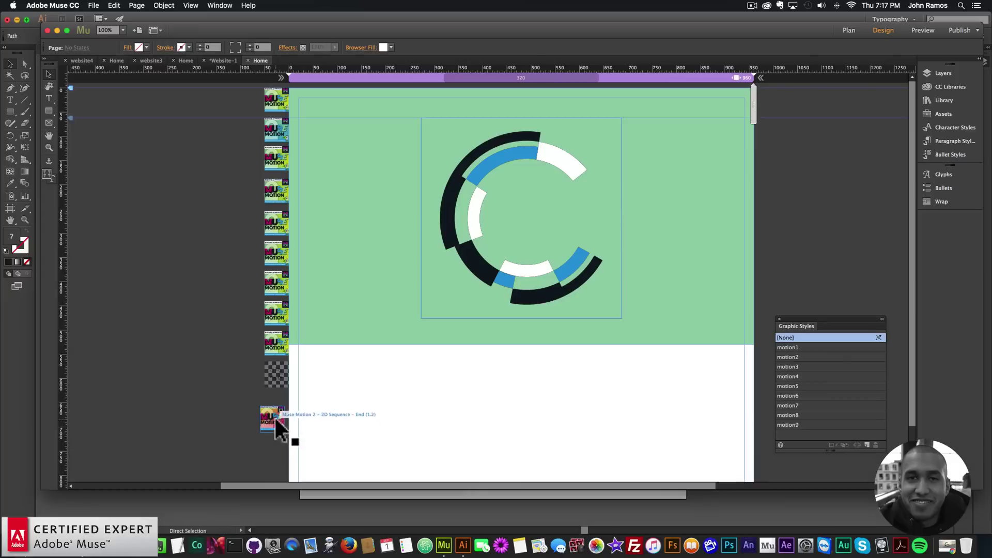
Step: Move the End widget down to X -50, Y 696 and paste a ninth Middle widget above it at X -50, Y 631
{"action": "left_click", "coordinate": [275, 417]}
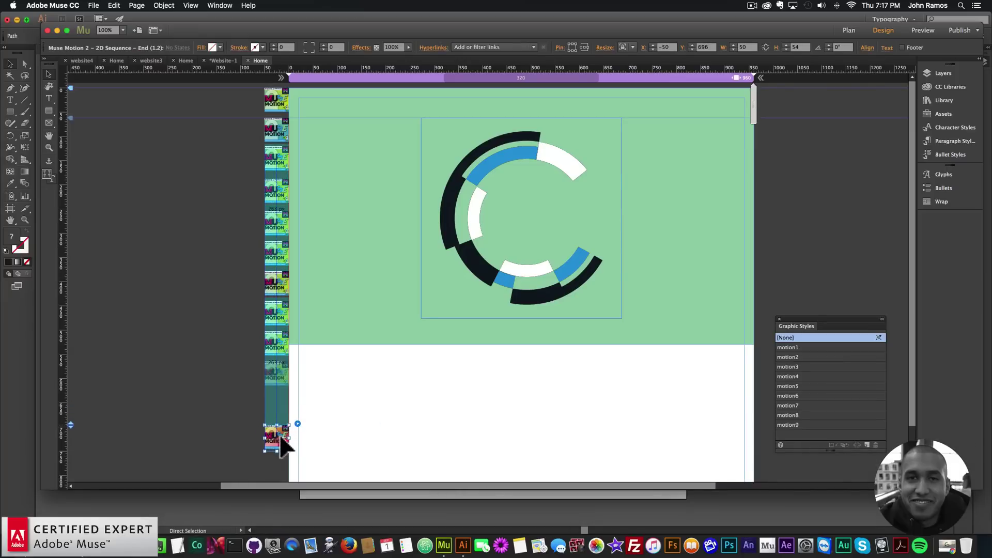
{"action": "key", "text": "super+v"}
{"action": "left_click_drag", "start_coordinate": [482, 282], "coordinate": [273, 410]}
Step: Set the ninth Middle widget's graphic style name to motion9 and its rotation amount to 720 degrees
{"action": "left_click", "coordinate": [297, 392]}
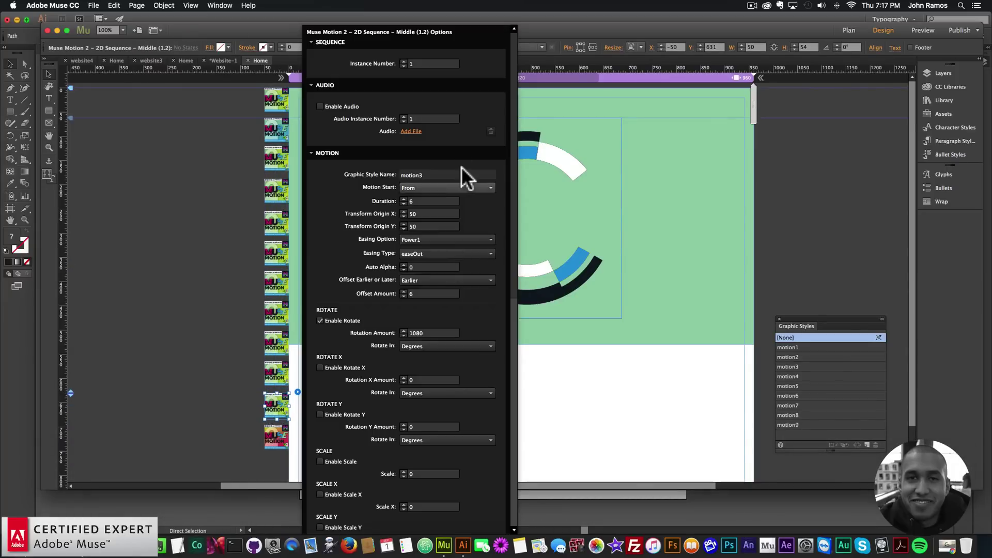
{"action": "left_click", "coordinate": [461, 172]}
{"action": "key", "text": "BackSpace"}
{"action": "type", "text": "9"}
{"action": "key", "text": "Return"}
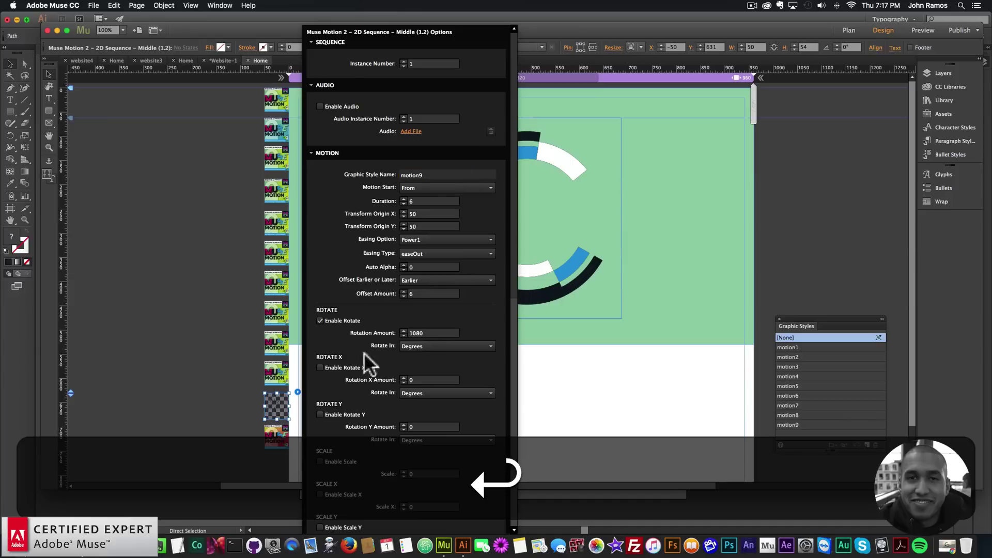
{"action": "left_click", "coordinate": [360, 330]}
{"action": "type", "text": "7"}
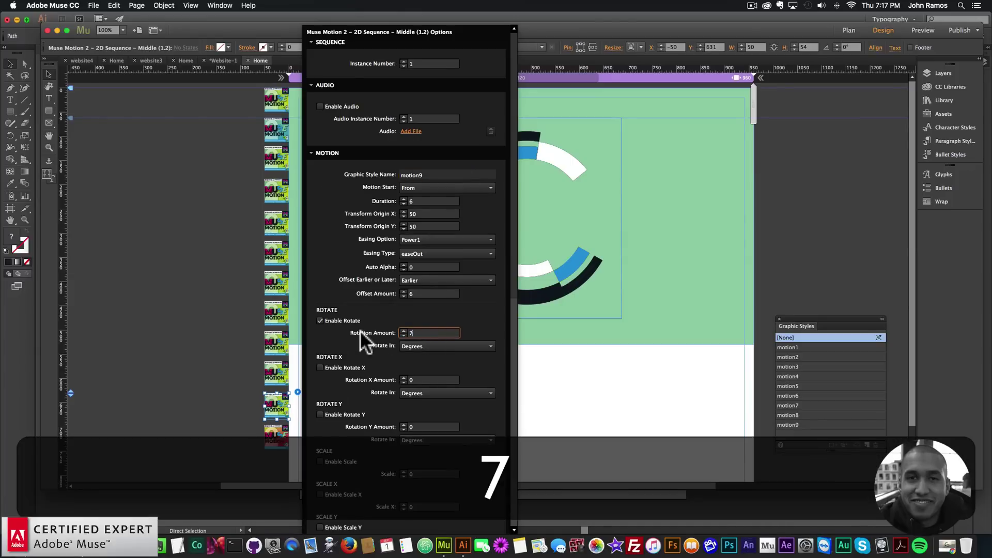
{"action": "type", "text": "20"}
{"action": "key", "text": "Return"}
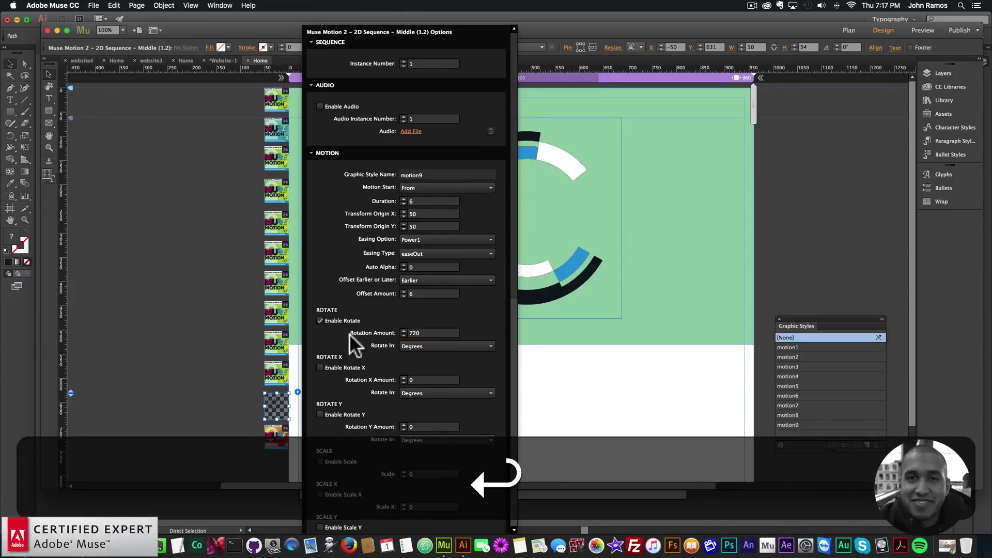
{"action": "left_click", "coordinate": [298, 362]}
Step: Move the End widget down to Y 704 and preview the page's logo animation in the browser
{"action": "left_click", "coordinate": [278, 442]}
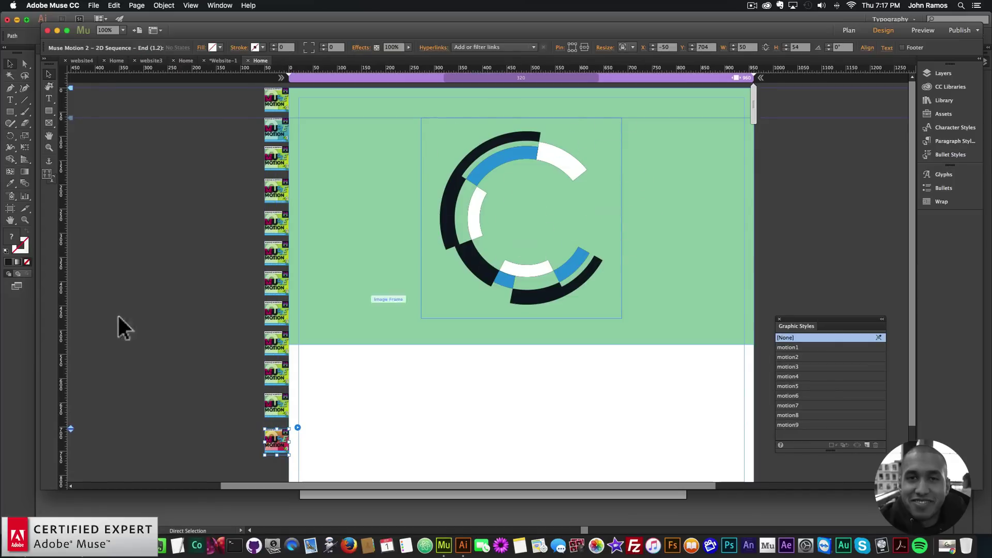
{"action": "left_click", "coordinate": [138, 248]}
{"action": "left_click", "coordinate": [91, 4]}
{"action": "left_click", "coordinate": [125, 159]}
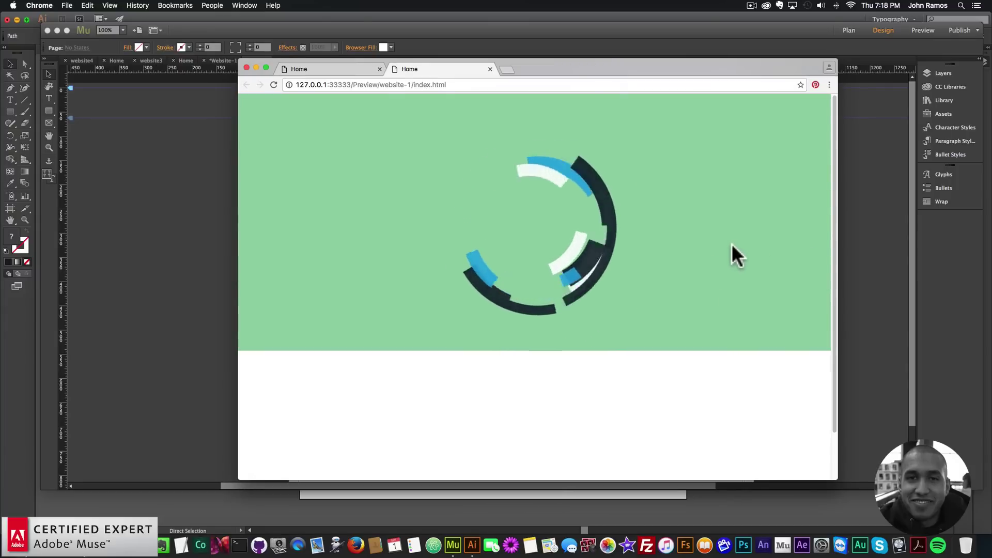
{"action": "left_click", "coordinate": [233, 135]}
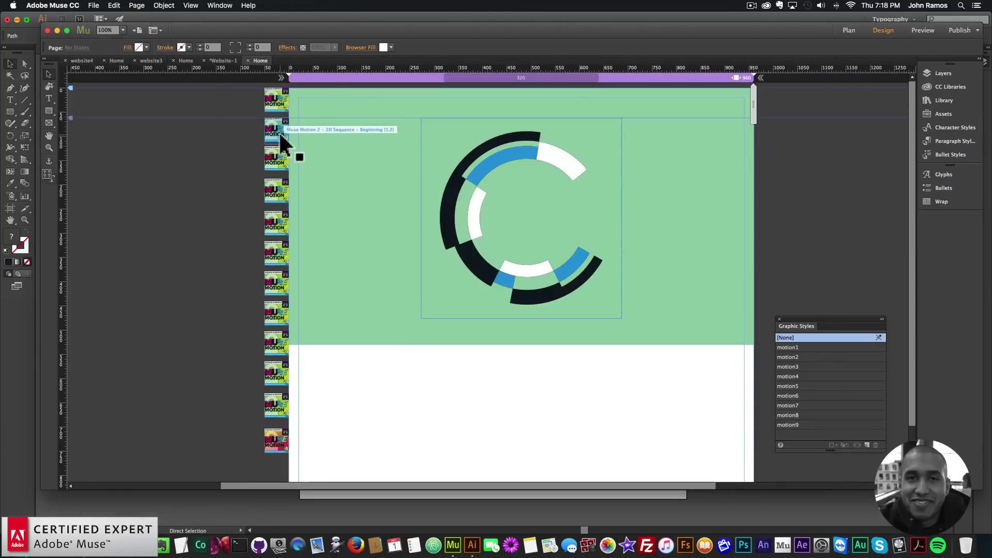
Step: Set the Beginning widget's repeat to 0 and disable its reverse play
{"action": "left_click", "coordinate": [278, 131]}
{"action": "left_click", "coordinate": [297, 115]}
{"action": "left_click", "coordinate": [401, 176]}
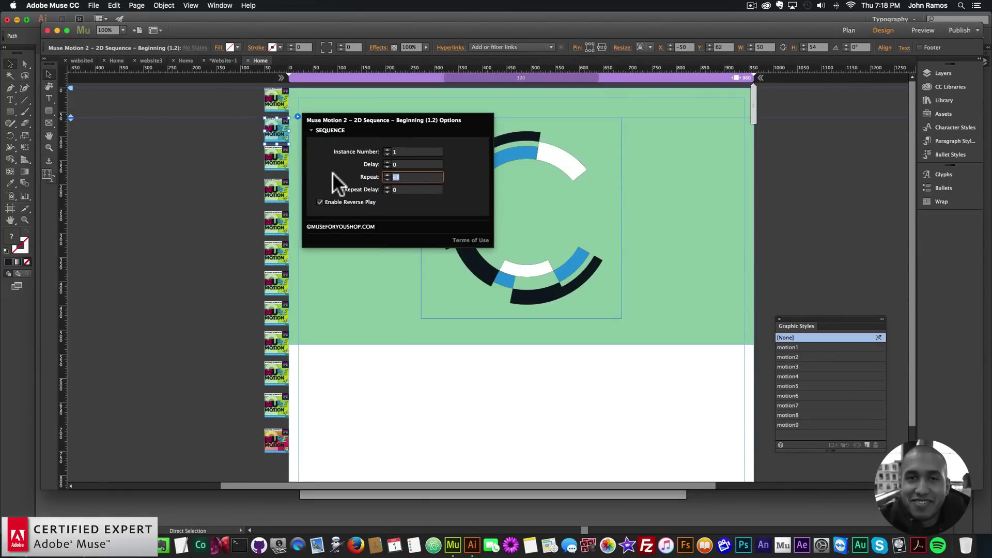
{"action": "type", "text": "0"}
{"action": "key", "text": "Return"}
{"action": "left_click", "coordinate": [320, 202]}
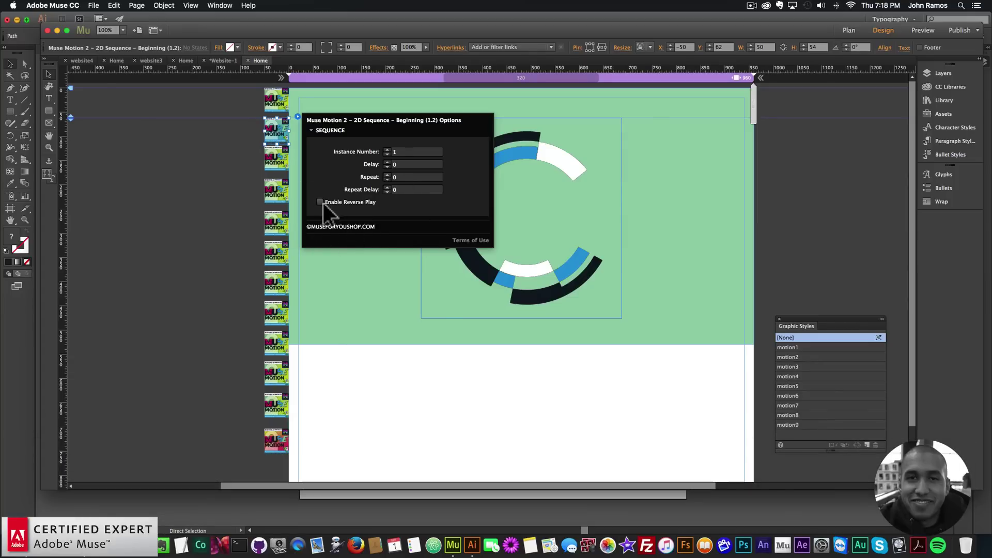
{"action": "left_click", "coordinate": [179, 173]}
Step: Preview the page in the browser again to watch the logo animation play once, and return to the design
{"action": "left_click", "coordinate": [88, 5]}
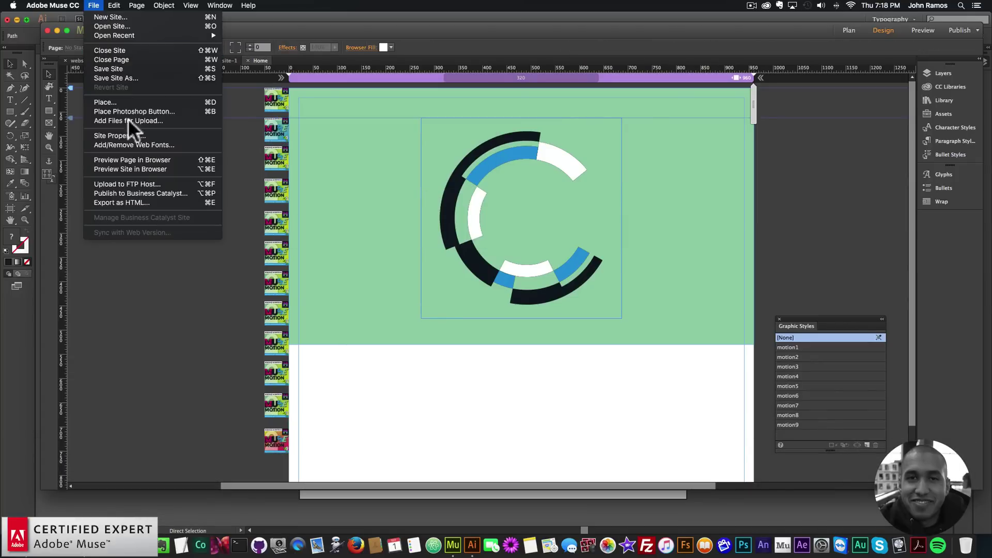
{"action": "left_click", "coordinate": [135, 157]}
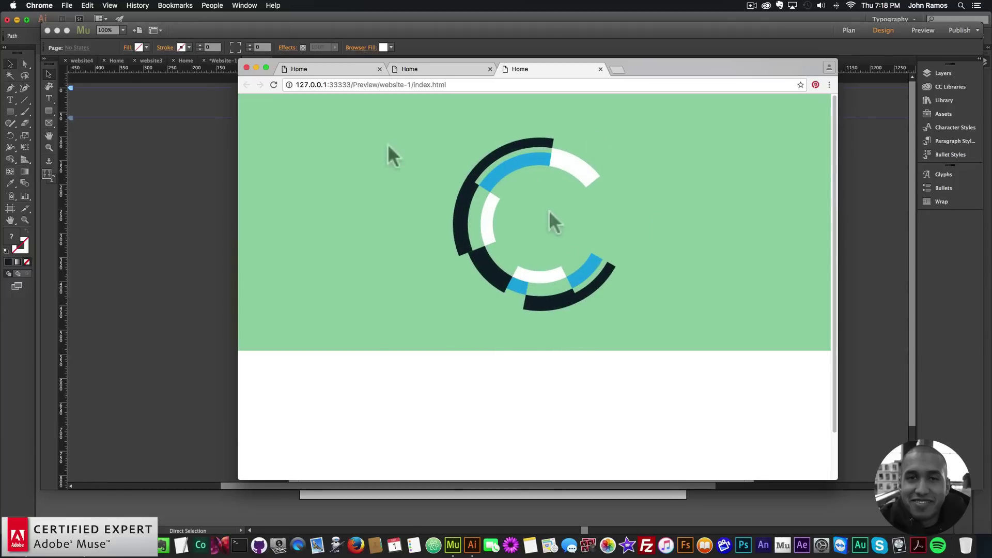
{"action": "left_click", "coordinate": [165, 157]}
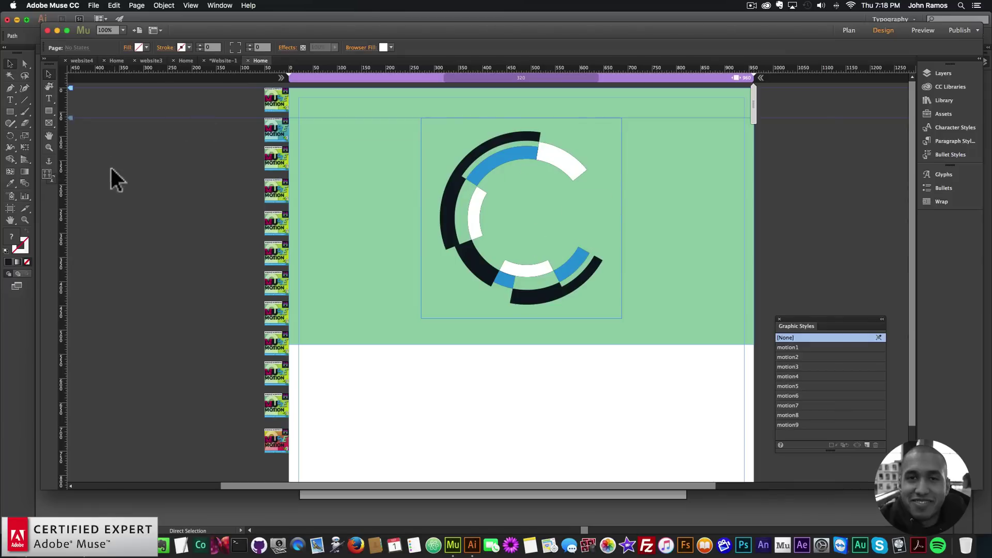
Step: Draw a text frame about 329 wide and 94 high across the C logo's opening and enter LIQUE
{"action": "left_click", "coordinate": [49, 99]}
{"action": "left_click_drag", "start_coordinate": [519, 193], "coordinate": [679, 237]}
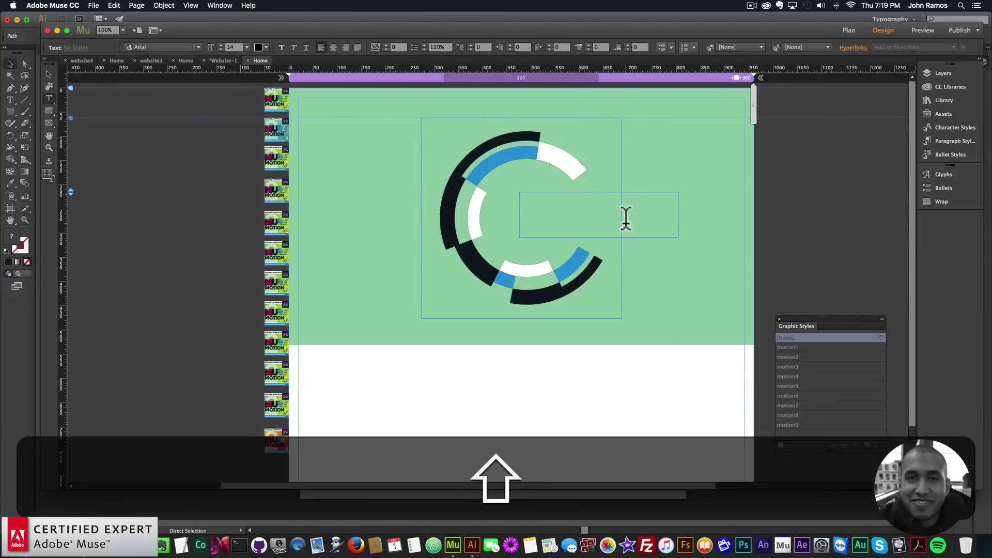
{"action": "type", "text": "LIQUE"}
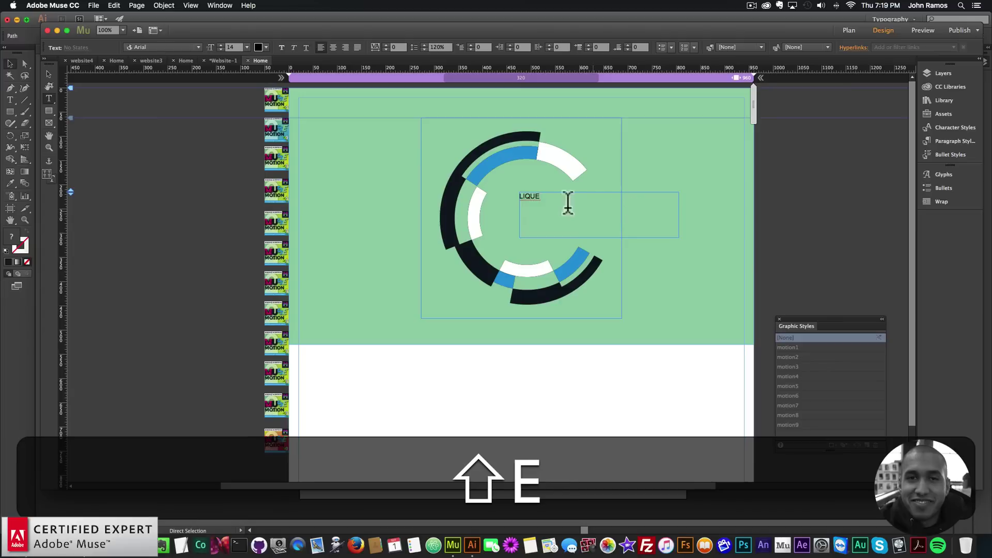
Step: Set the LIQUE text to the Lato font at size 72
{"action": "key", "text": "super+a"}
{"action": "left_click", "coordinate": [198, 47]}
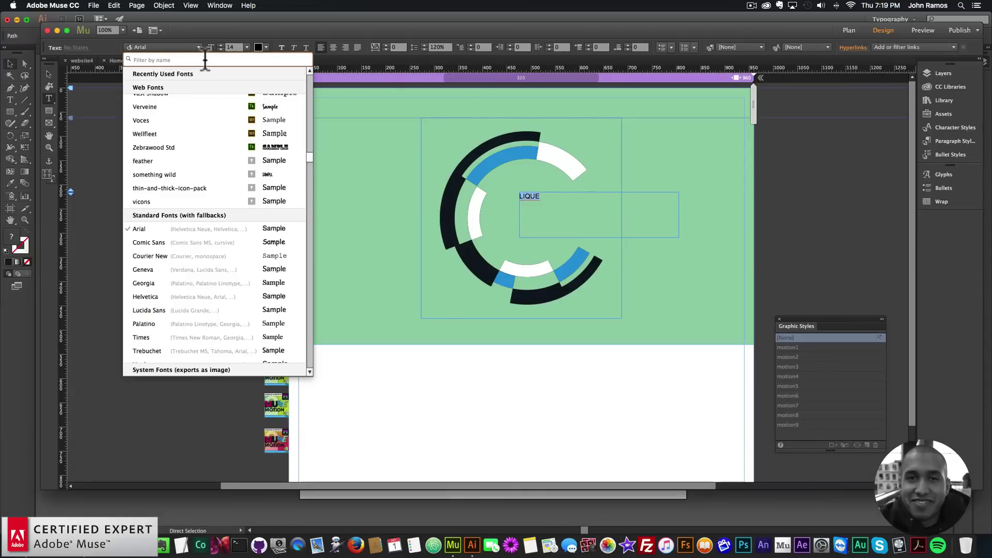
{"action": "type", "text": "lato"}
{"action": "left_click", "coordinate": [182, 88]}
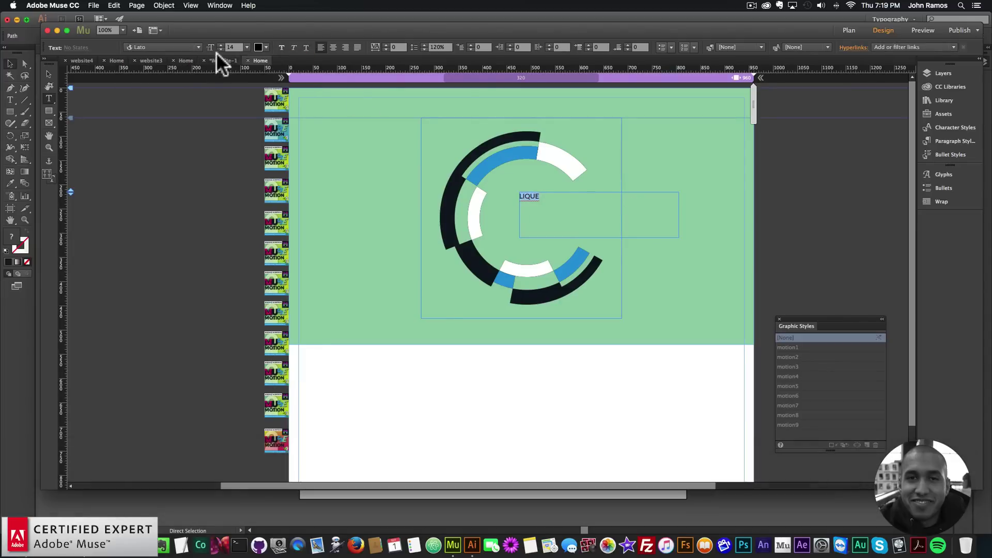
{"action": "left_click", "coordinate": [247, 47]}
{"action": "left_click", "coordinate": [255, 192]}
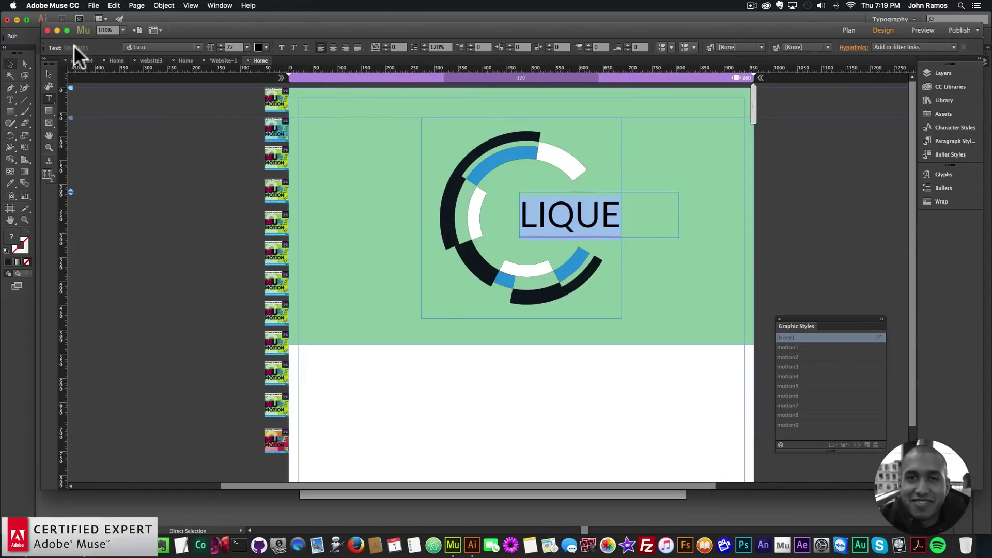
Step: Colour the LIQUE text with the dark navy swatch from the Creative Cloud library
{"action": "left_click", "coordinate": [264, 47]}
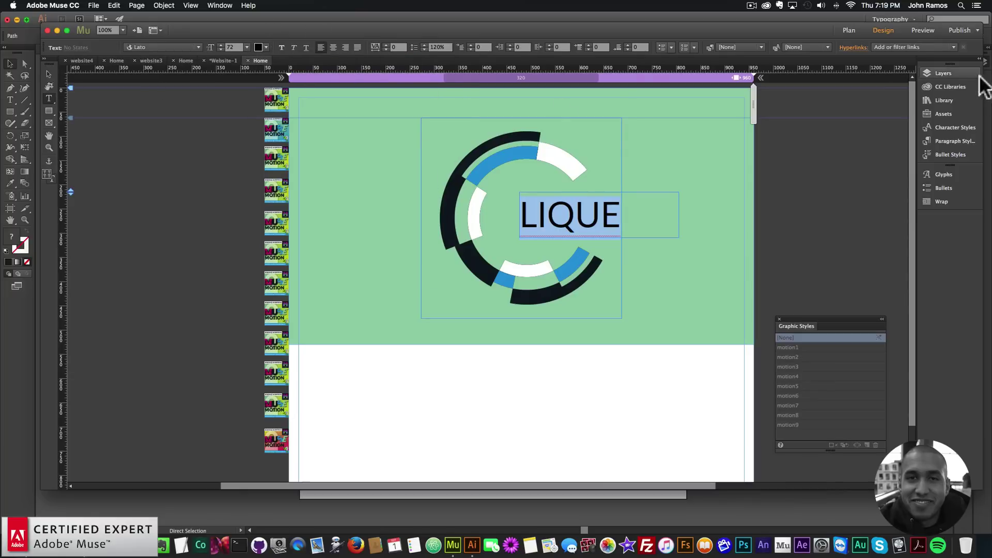
{"action": "left_click", "coordinate": [958, 88]}
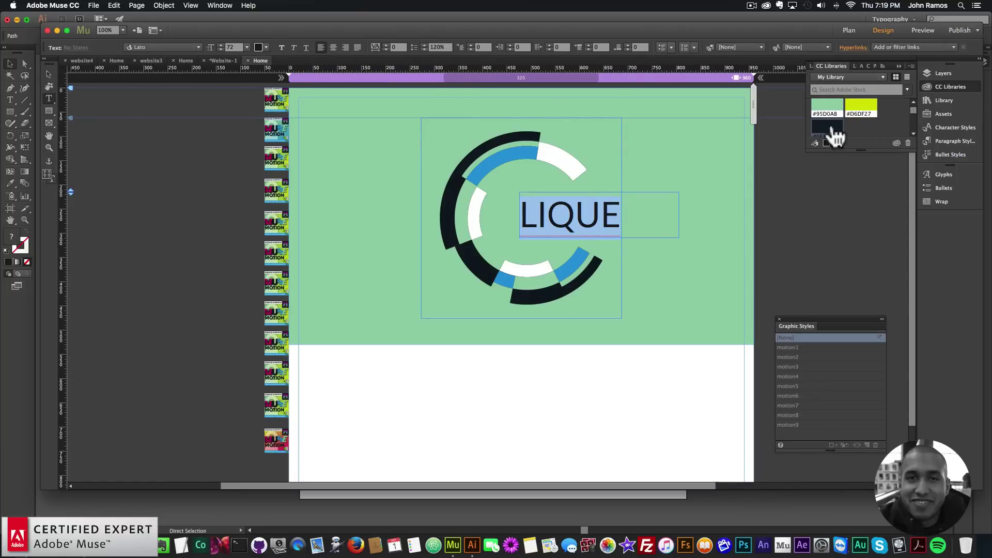
{"action": "left_click", "coordinate": [49, 75]}
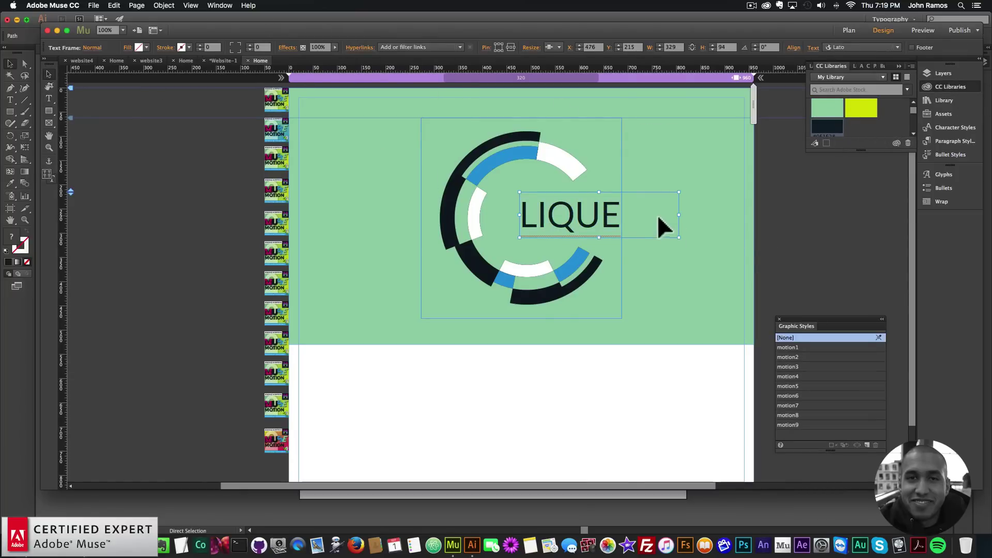
Step: Narrow the LIQUE text frame to 249 wide and position it inside the C logo at about X 458, Y 223
{"action": "left_click_drag", "start_coordinate": [657, 215], "coordinate": [841, 221]}
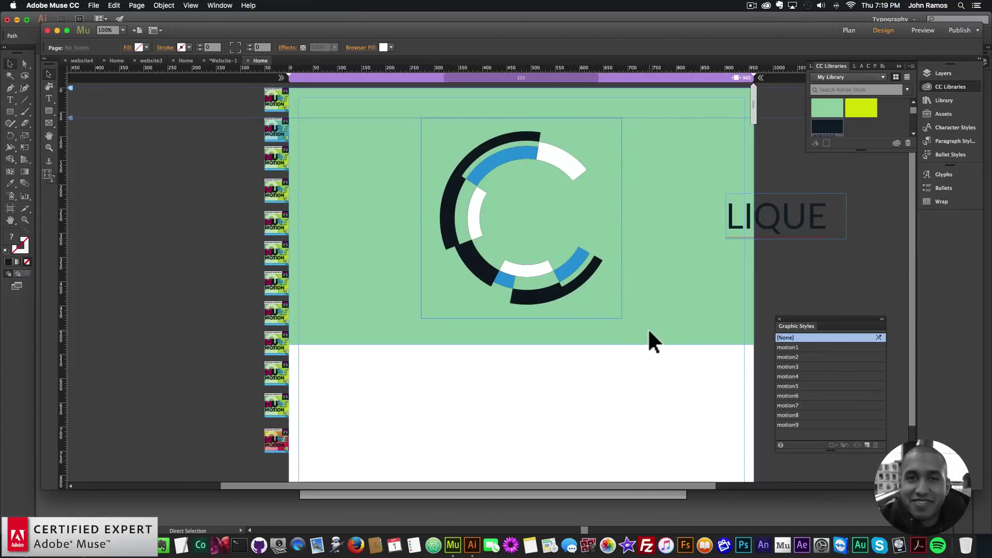
{"action": "mouse_move", "coordinate": [490, 206]}
{"action": "left_mouse_down"}
{"action": "mouse_move", "coordinate": [502, 215]}
{"action": "mouse_move", "coordinate": [488, 207]}
{"action": "mouse_move", "coordinate": [489, 214]}
{"action": "left_mouse_up"}
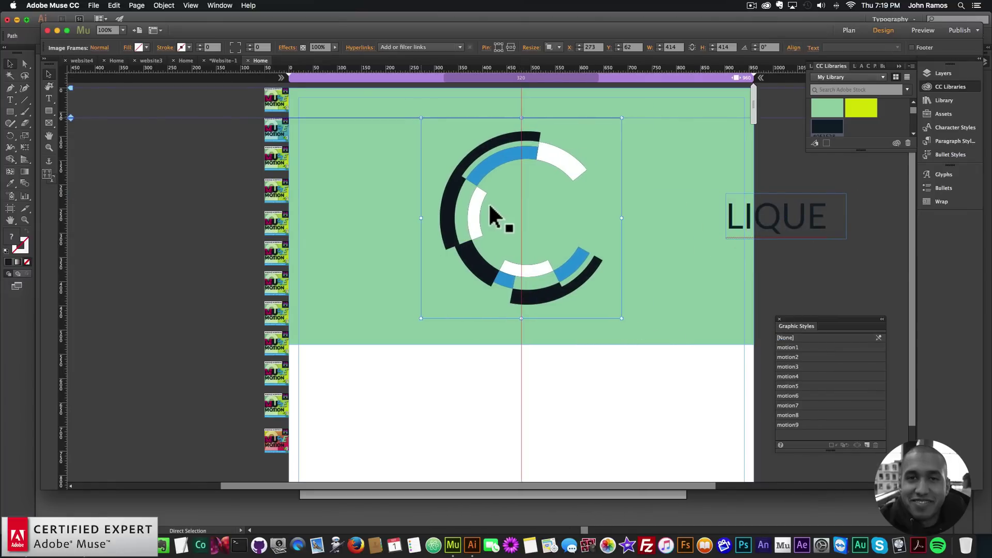
{"action": "left_click_drag", "start_coordinate": [806, 217], "coordinate": [595, 208]}
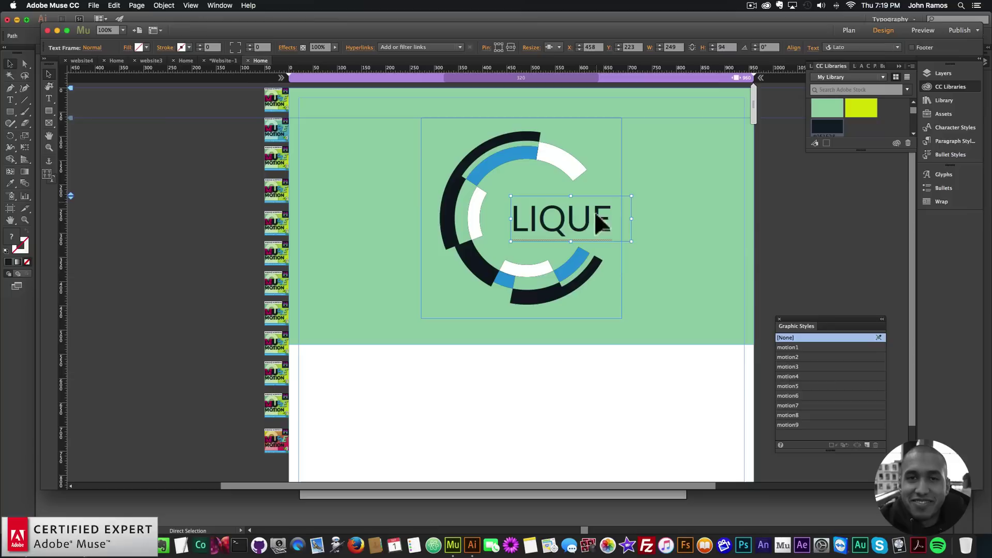
Step: Create a graphic style for the LIQUE text frame and name it motion10
{"action": "left_click", "coordinate": [865, 444]}
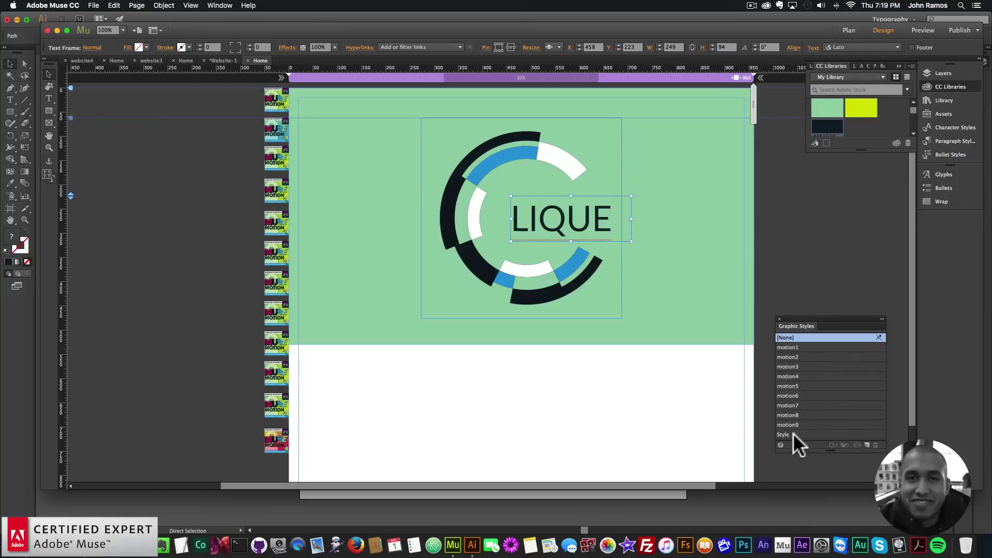
{"action": "double_click", "coordinate": [827, 434]}
{"action": "type", "text": "motion19"}
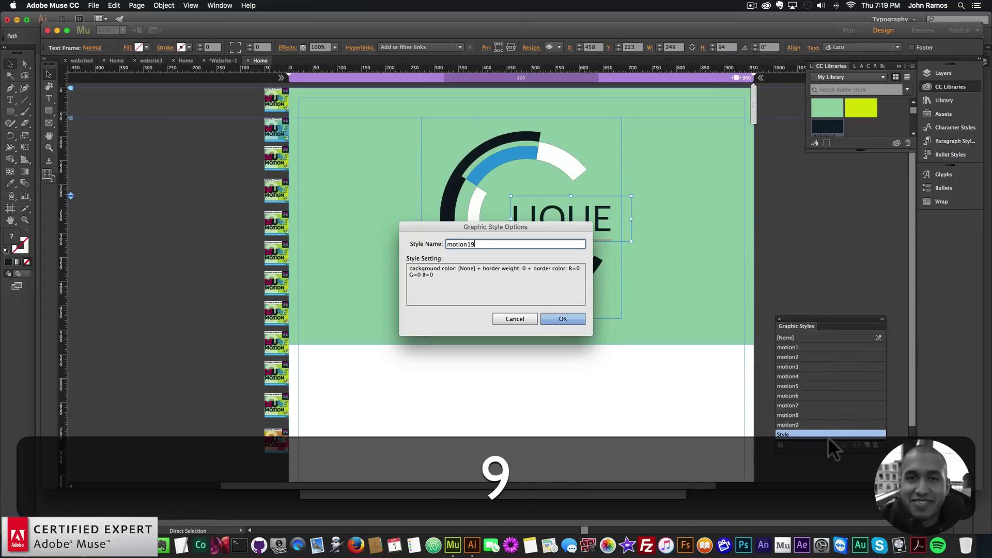
{"action": "key", "text": "BackSpace"}
{"action": "type", "text": "0"}
{"action": "key", "text": "Return"}
Step: Duplicate the last 2D Sequence – Middle widget and place the copy at the end of the sequence column, at X -50, Y 691
{"action": "left_click", "coordinate": [277, 407]}
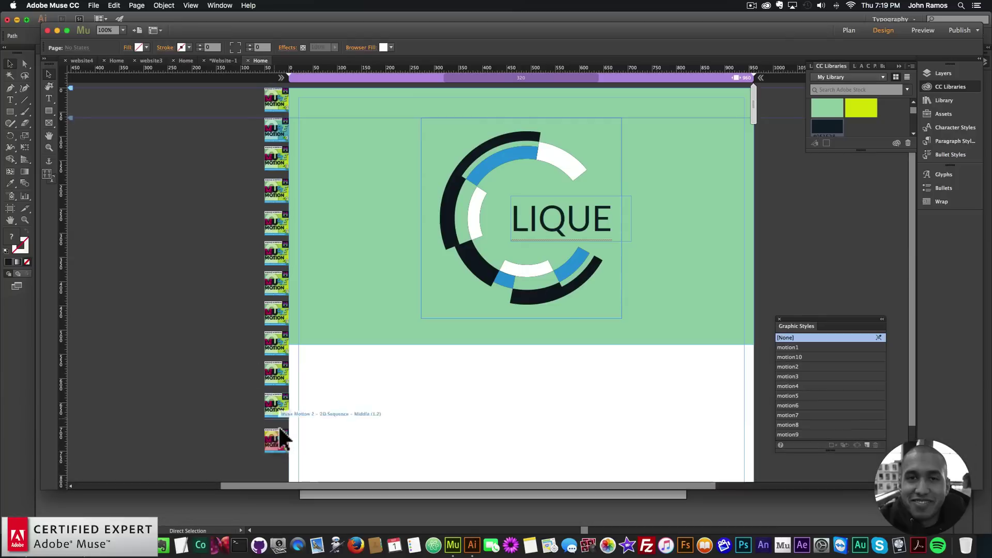
{"action": "key", "text": "super+v"}
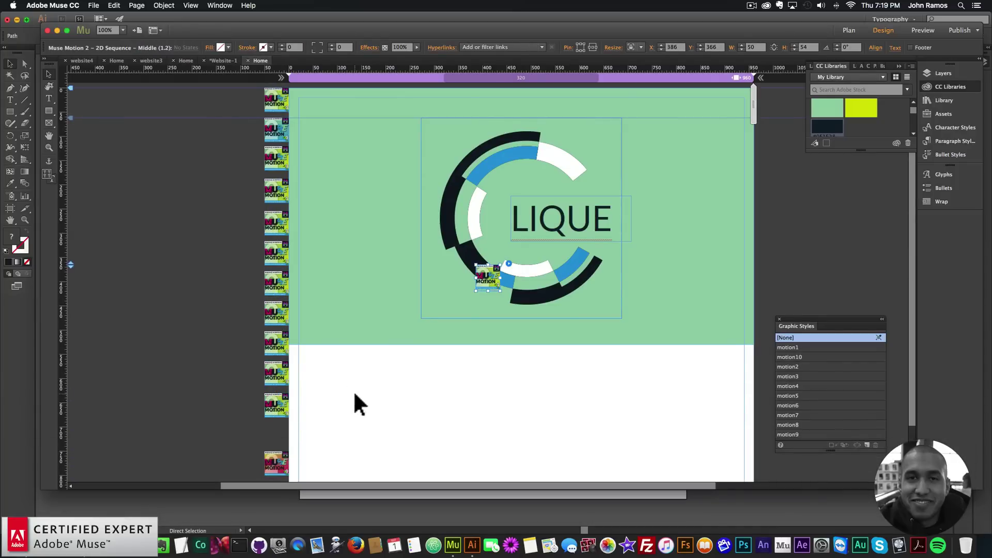
{"action": "scroll", "coordinate": [484, 215], "scroll_direction": "down", "scroll_amount": 3}
{"action": "left_click_drag", "start_coordinate": [484, 214], "coordinate": [281, 424]}
Step: Set the copied sequence widget's graphic style name to motion10 and disable its rotation
{"action": "left_click", "coordinate": [277, 376]}
{"action": "left_click", "coordinate": [297, 362]}
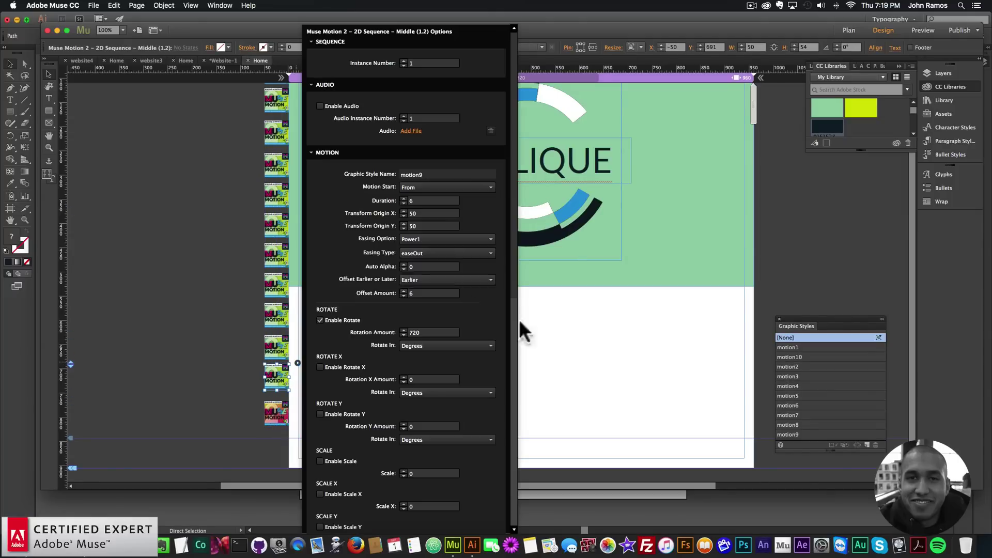
{"action": "left_click", "coordinate": [447, 175]}
{"action": "key", "text": "BackSpace"}
{"action": "type", "text": "10"}
{"action": "key", "text": "Return"}
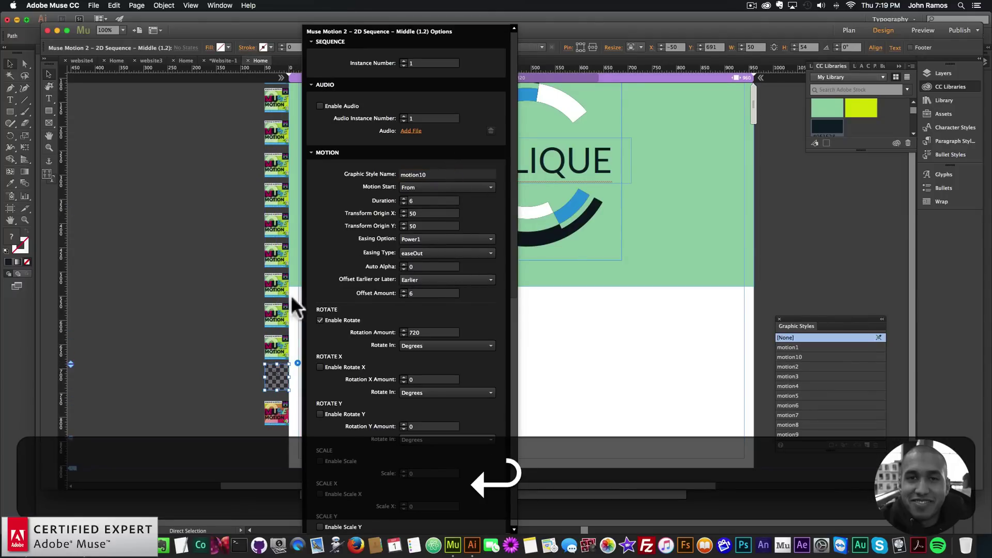
{"action": "left_click", "coordinate": [320, 321]}
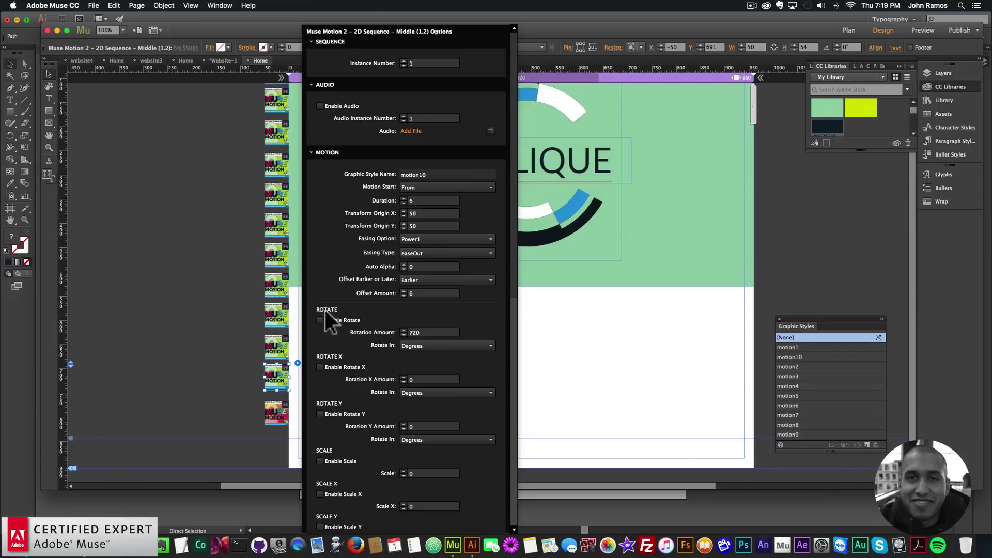
{"action": "left_click", "coordinate": [193, 184]}
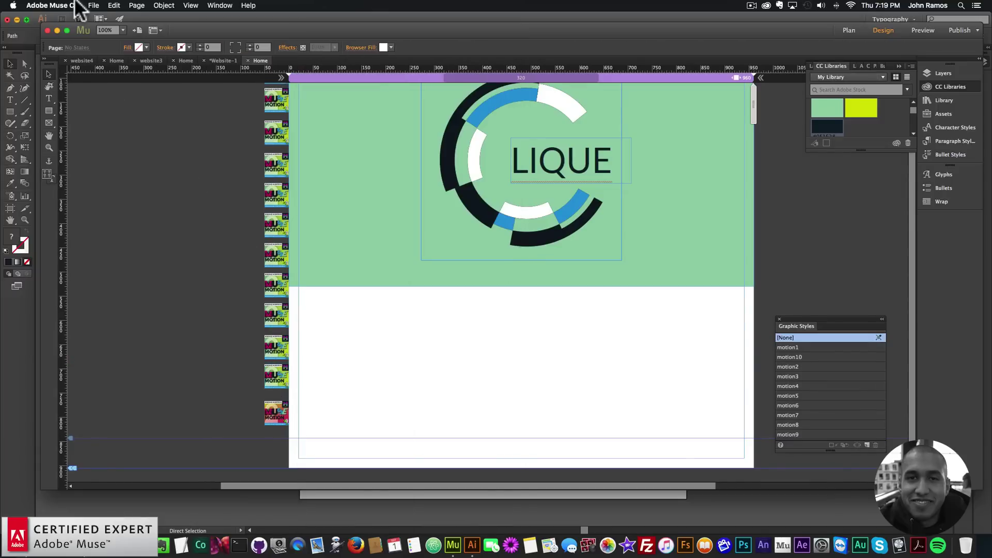
Step: Preview the page in the browser to check the LIQUE text's animation, then close the preview and return to Muse
{"action": "left_click", "coordinate": [94, 5]}
{"action": "left_click", "coordinate": [128, 157]}
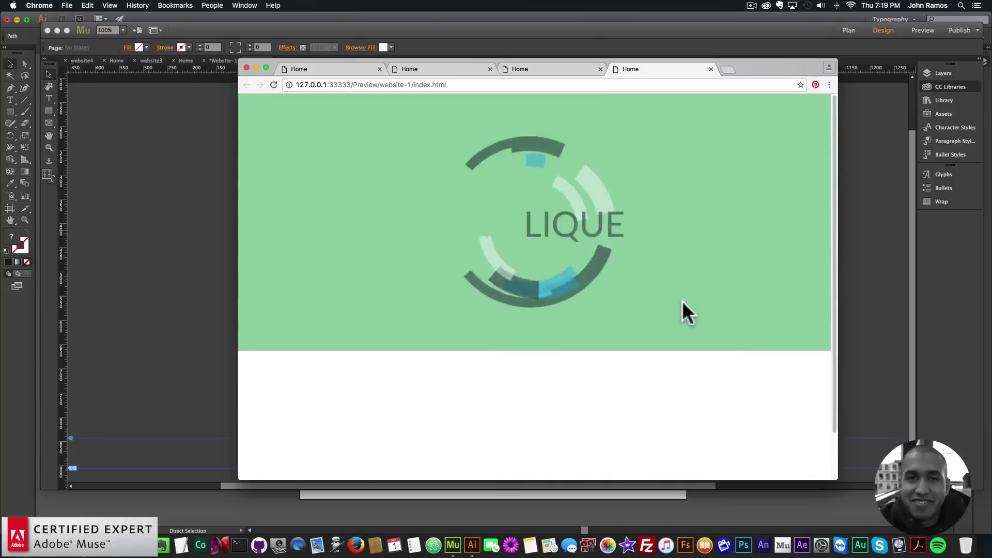
{"action": "left_click", "coordinate": [711, 69]}
{"action": "left_click", "coordinate": [119, 252]}
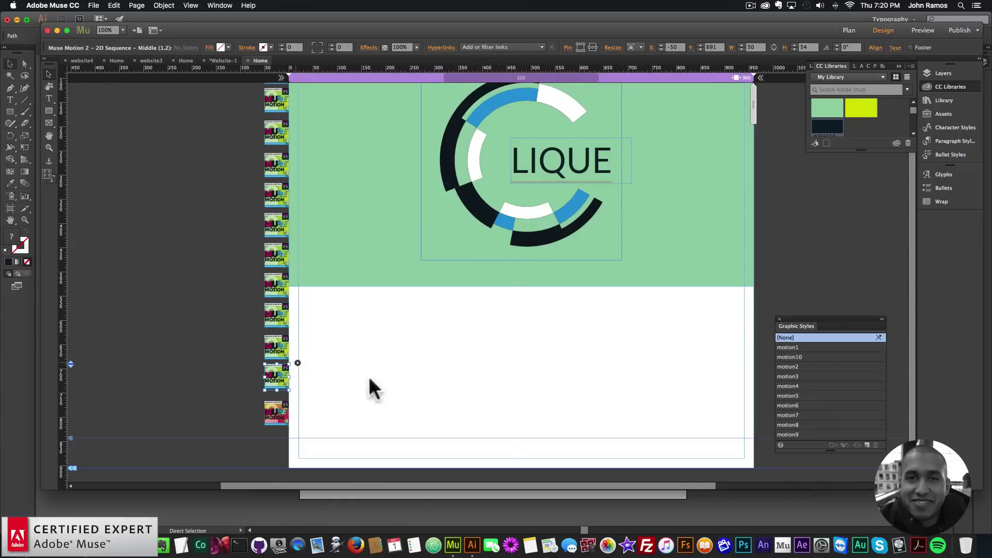
Step: Set the motion10 sequence widget's offset amount to 0
{"action": "left_click", "coordinate": [298, 362]}
{"action": "left_click", "coordinate": [424, 295]}
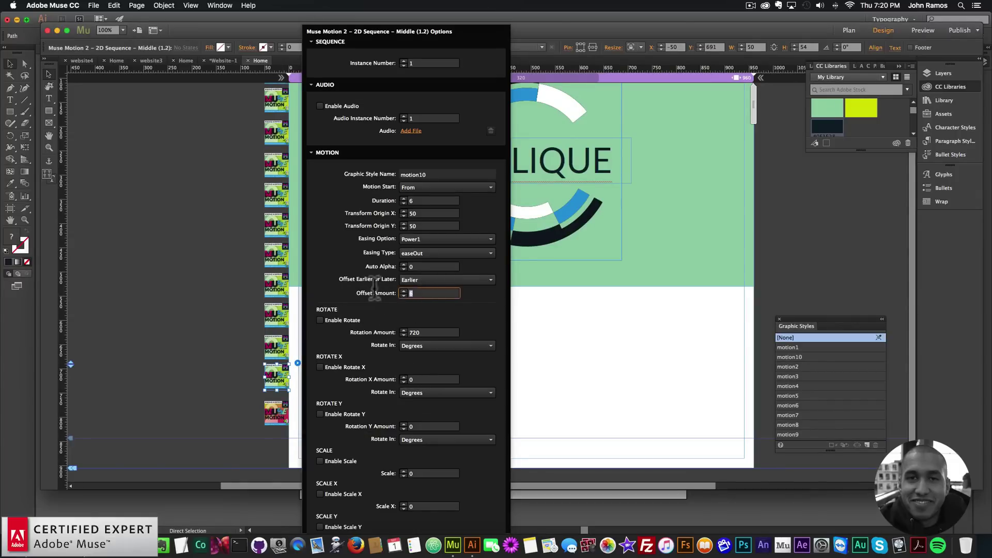
{"action": "type", "text": "0"}
{"action": "key", "text": "Return"}
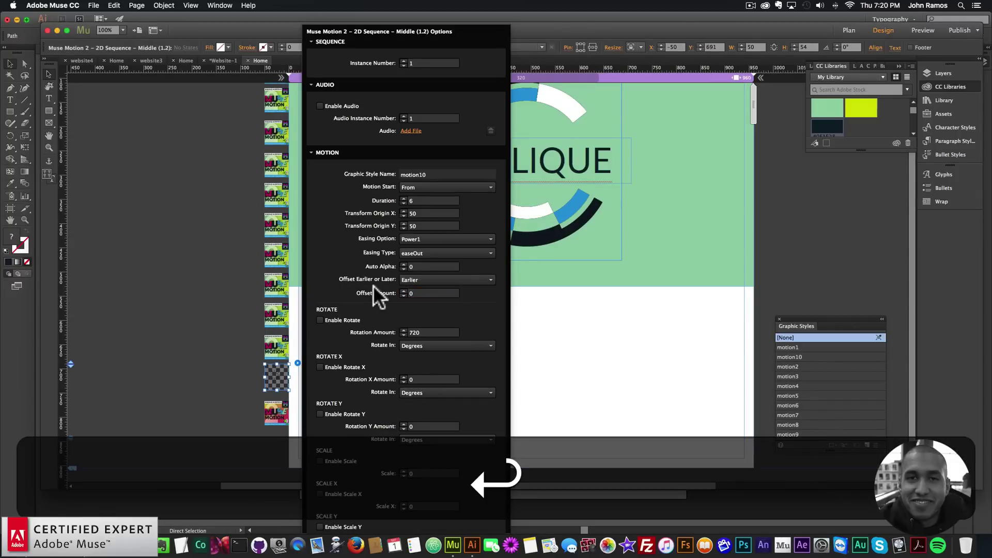
{"action": "left_click", "coordinate": [190, 303]}
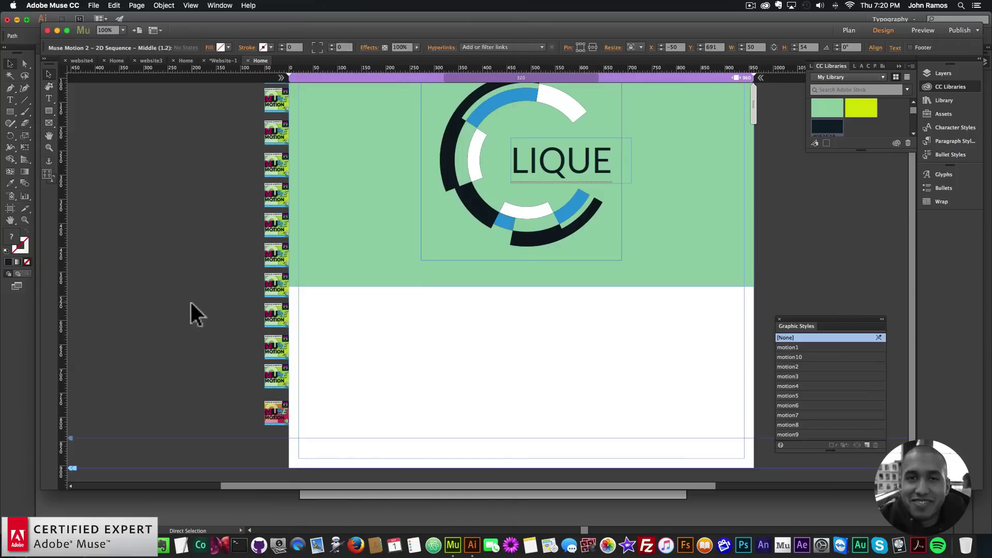
Step: Preview the page in the browser to check when the LIQUE text fades in, and return to Muse
{"action": "left_click", "coordinate": [94, 6]}
{"action": "left_click", "coordinate": [122, 159]}
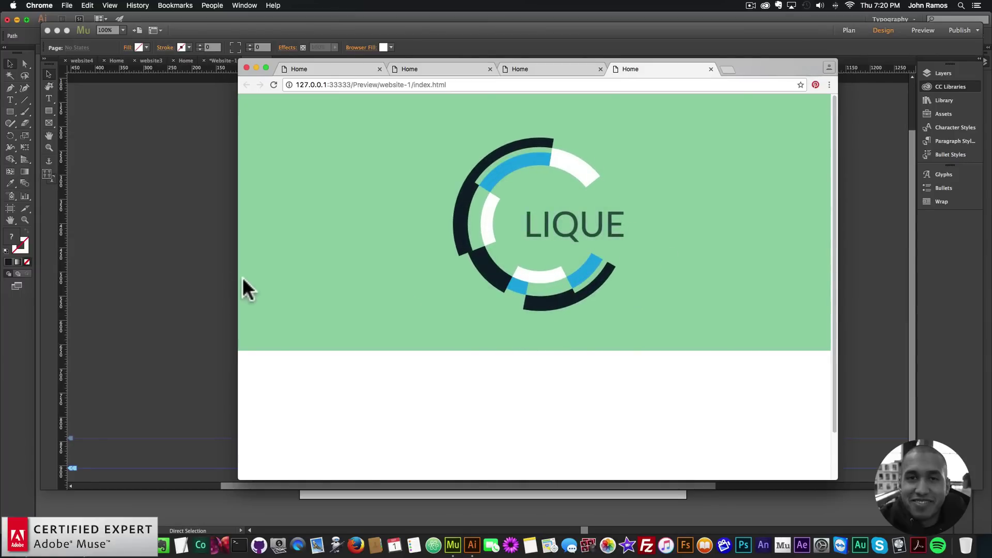
{"action": "left_click", "coordinate": [222, 287]}
Step: Set the motion10 sequence widget's duration to 2
{"action": "left_click", "coordinate": [279, 377]}
{"action": "left_click", "coordinate": [297, 363]}
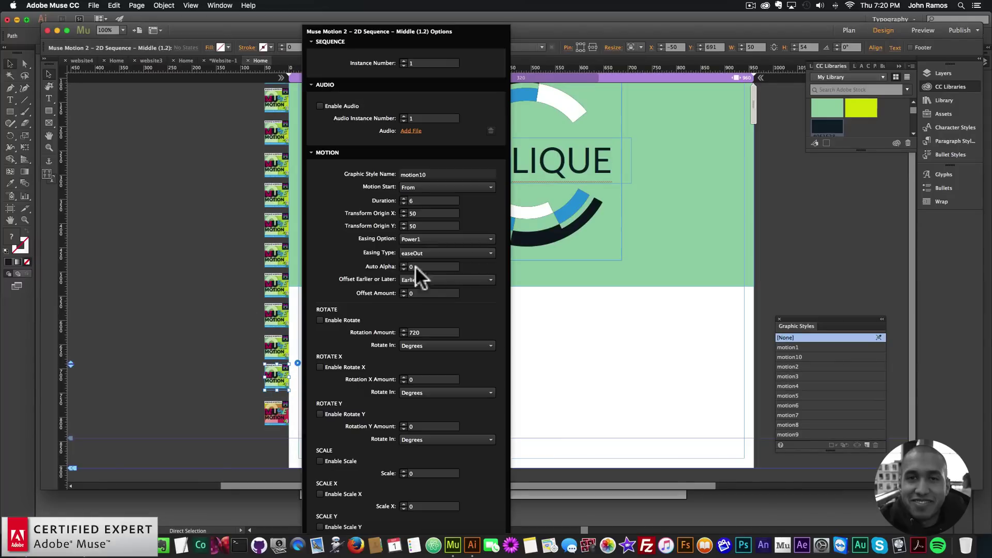
{"action": "type", "text": "2"}
{"action": "key", "text": "Return"}
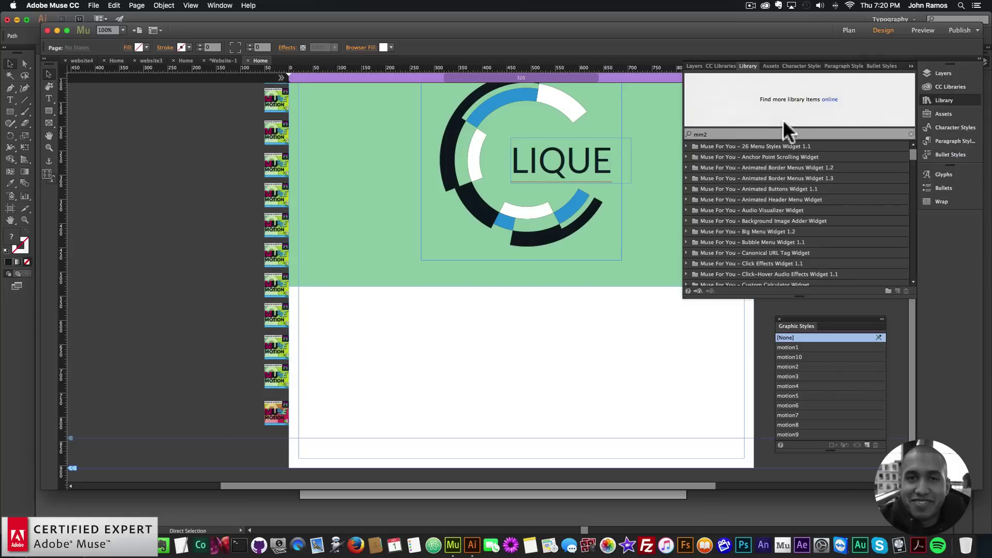
Step: Find the Font Smoother Light widget in the library and place it beside the page at X -115, Y 0
{"action": "double_click", "coordinate": [755, 130]}
{"action": "type", "text": "font smoother"}
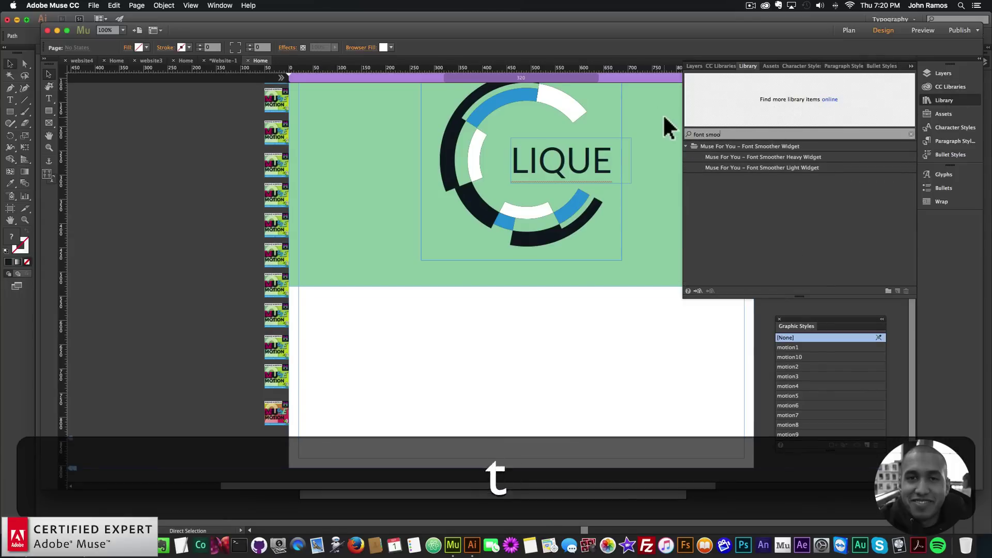
{"action": "left_click", "coordinate": [771, 166]}
{"action": "left_click_drag", "start_coordinate": [771, 167], "coordinate": [238, 116]}
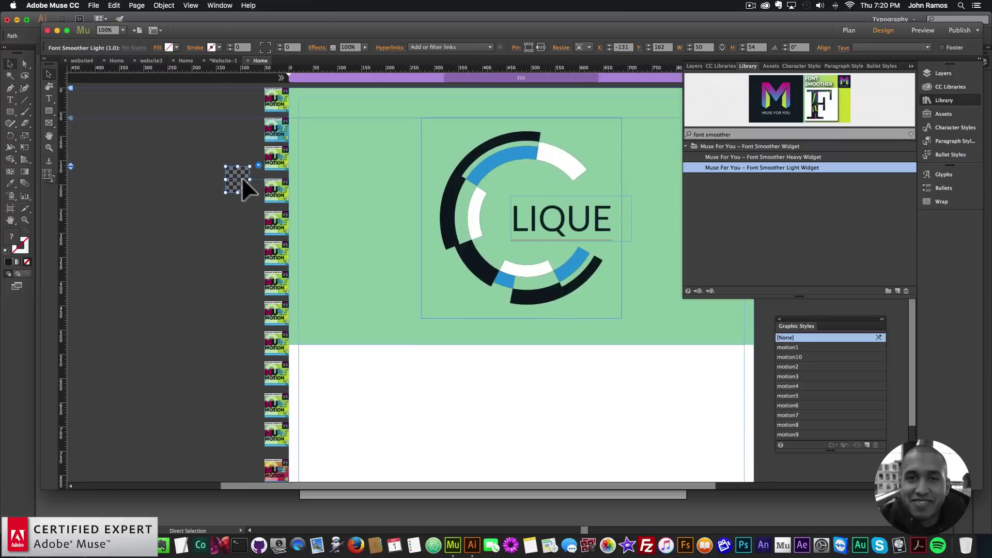
{"action": "left_click", "coordinate": [226, 169]}
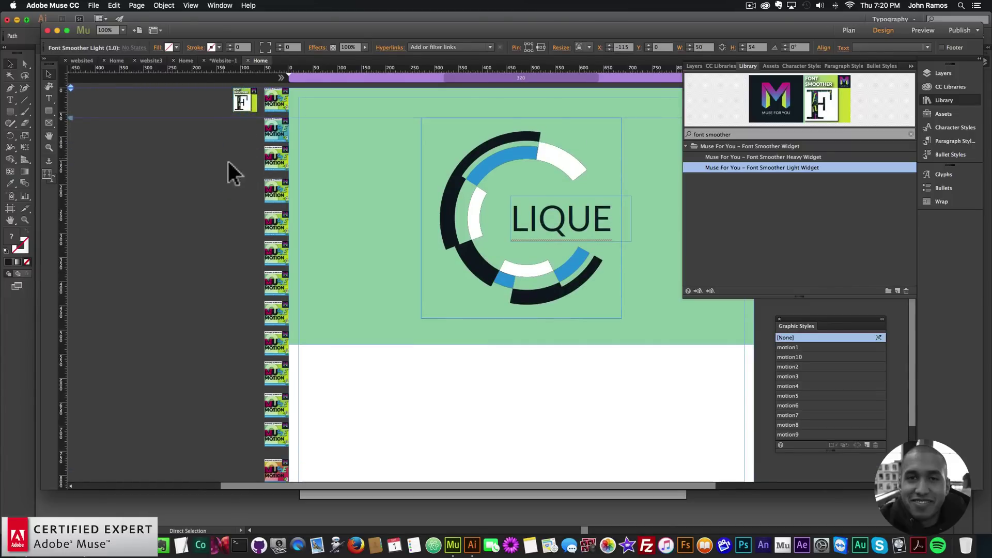
{"action": "left_click", "coordinate": [924, 102]}
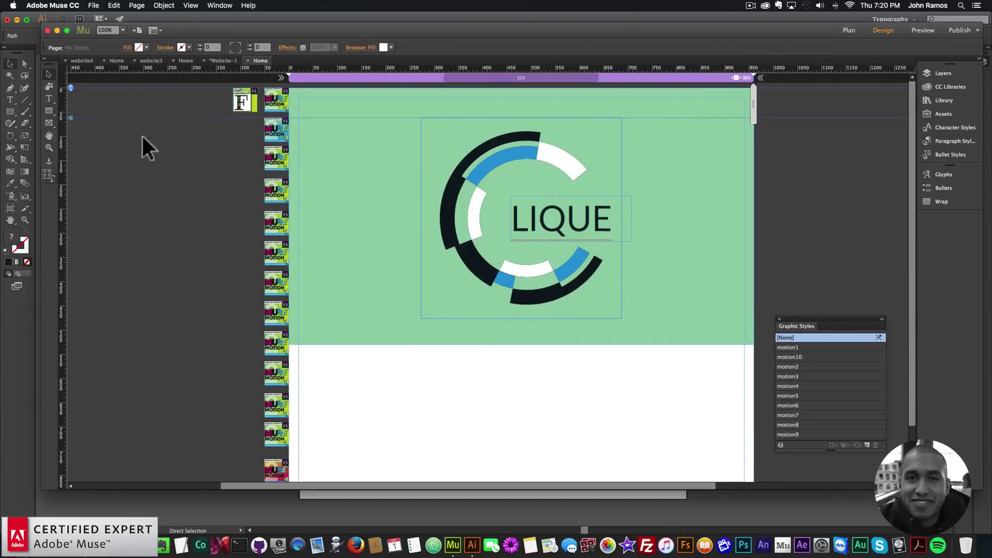
Step: Preview the complete logo animation with the smoothed text in the browser and return to Muse
{"action": "left_click", "coordinate": [94, 5]}
{"action": "left_click", "coordinate": [124, 159]}
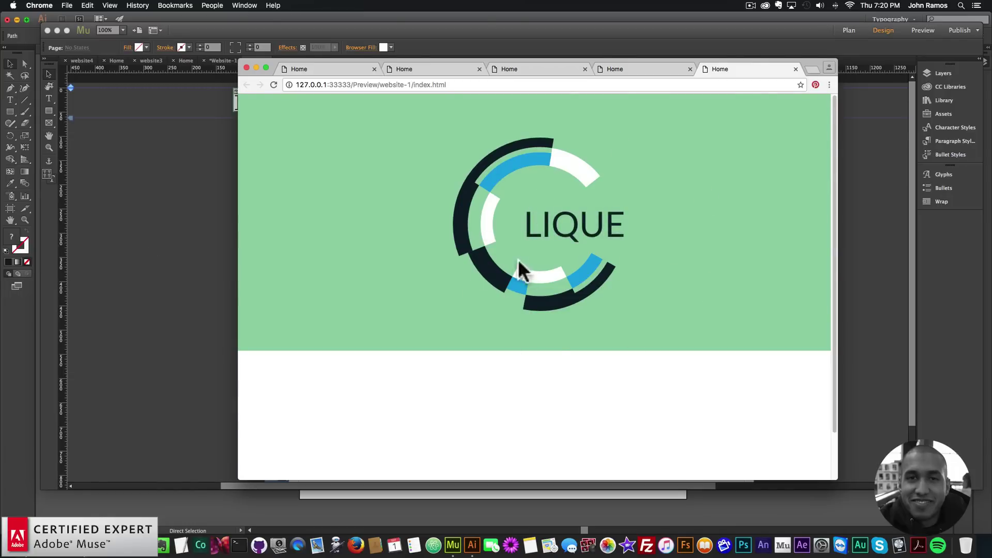
{"action": "left_click", "coordinate": [200, 247]}
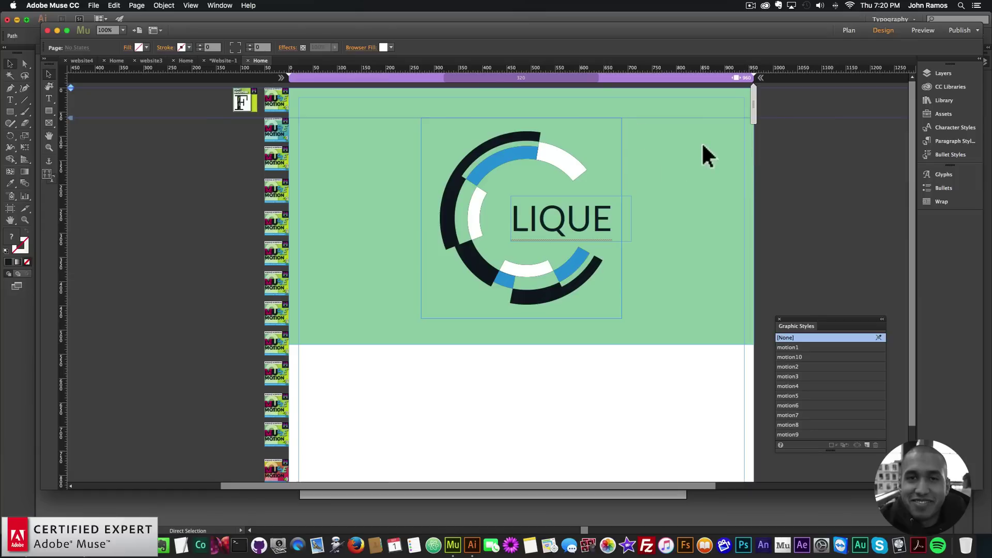
Step: Unlock everything on the page and fill the green background rectangle with poster-image.png from the video-9 folder, fitted with Scale to Fill
{"action": "left_click", "coordinate": [131, 6]}
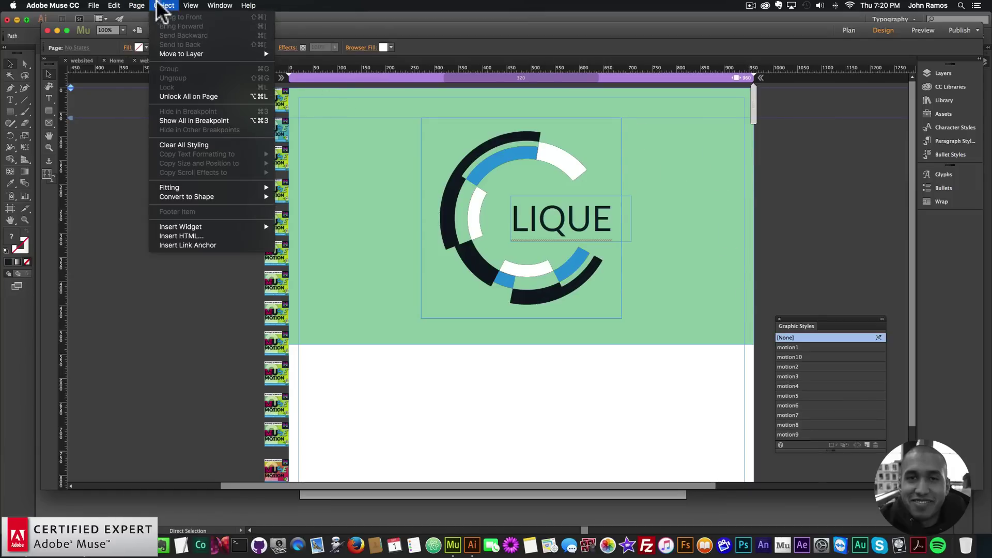
{"action": "left_click", "coordinate": [179, 95]}
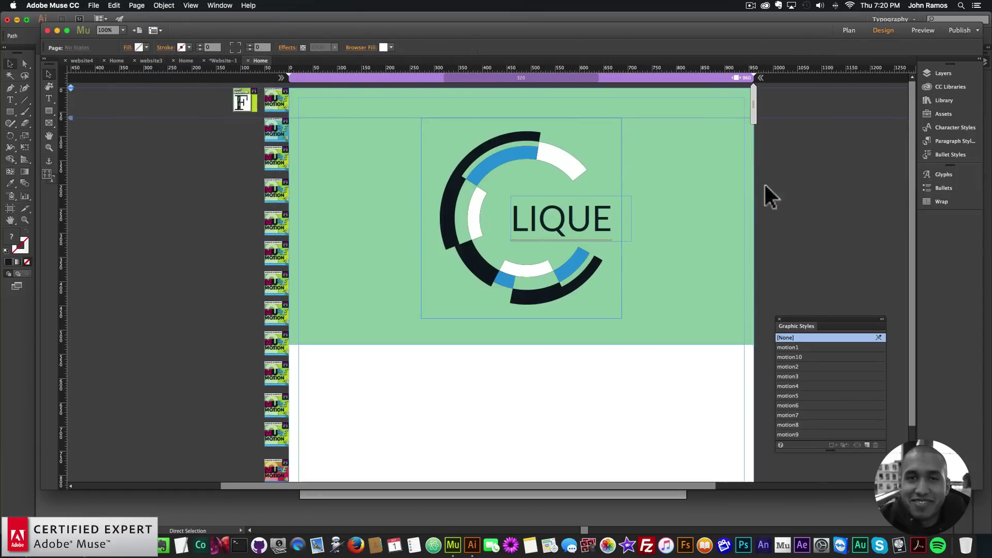
{"action": "left_click", "coordinate": [127, 47]}
{"action": "left_click", "coordinate": [174, 133]}
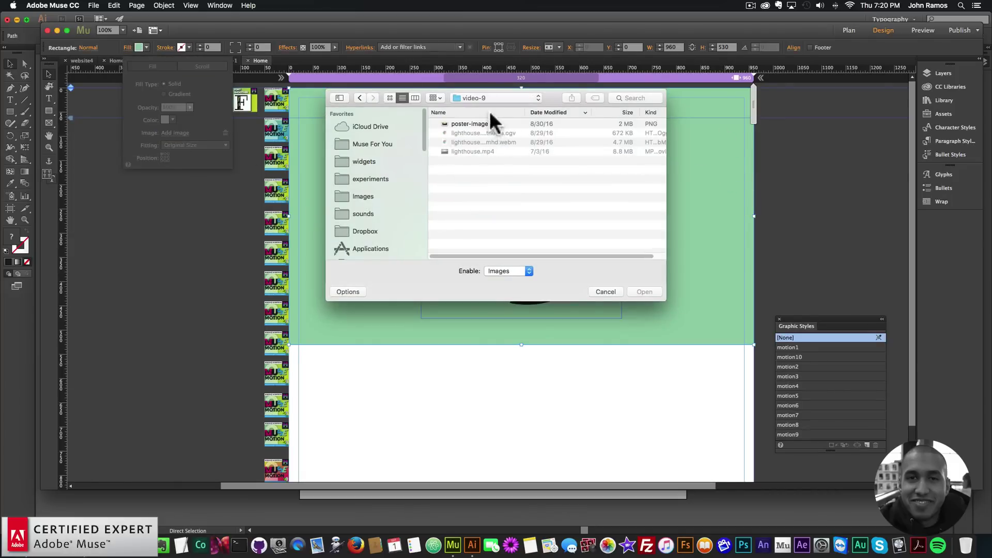
{"action": "double_click", "coordinate": [460, 123]}
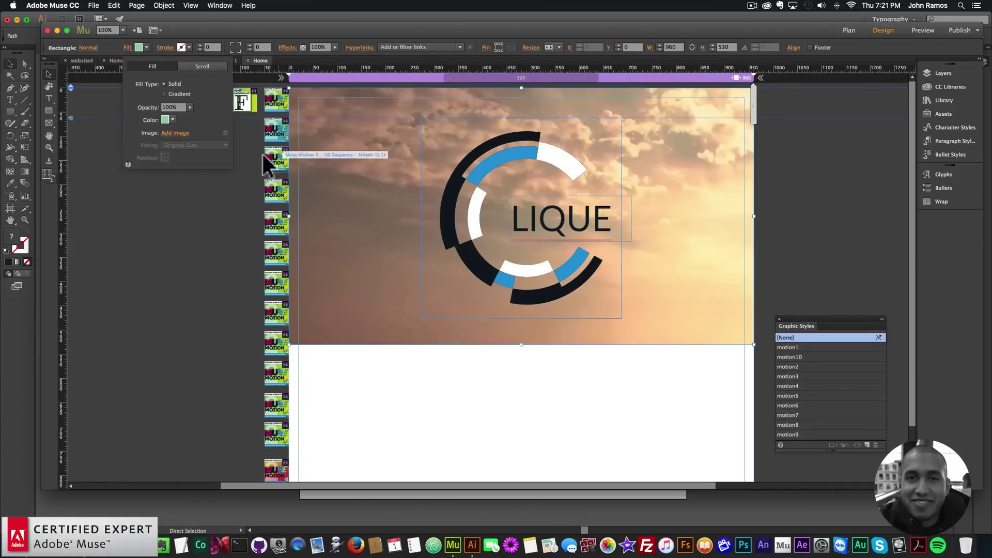
{"action": "left_click", "coordinate": [201, 144]}
{"action": "left_click", "coordinate": [181, 155]}
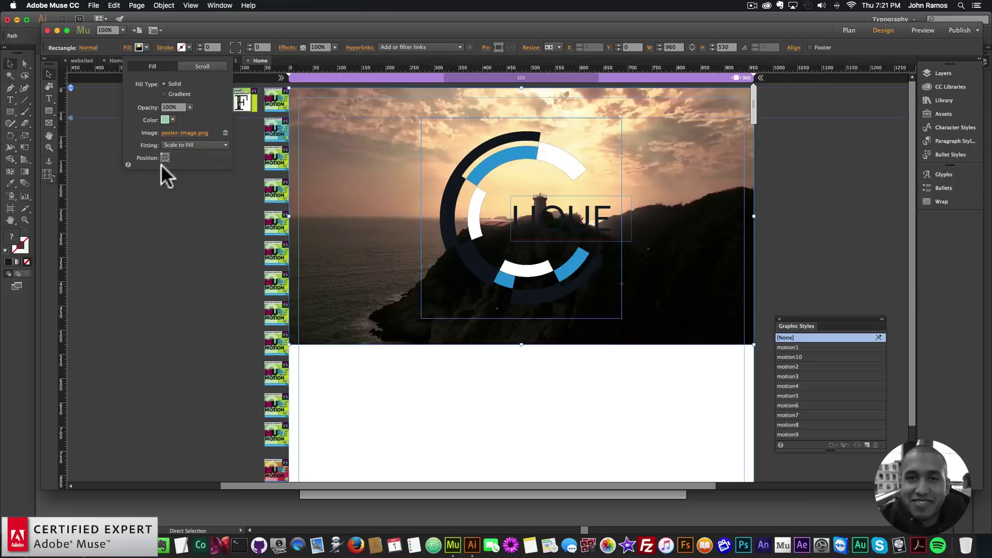
{"action": "left_click", "coordinate": [170, 212]}
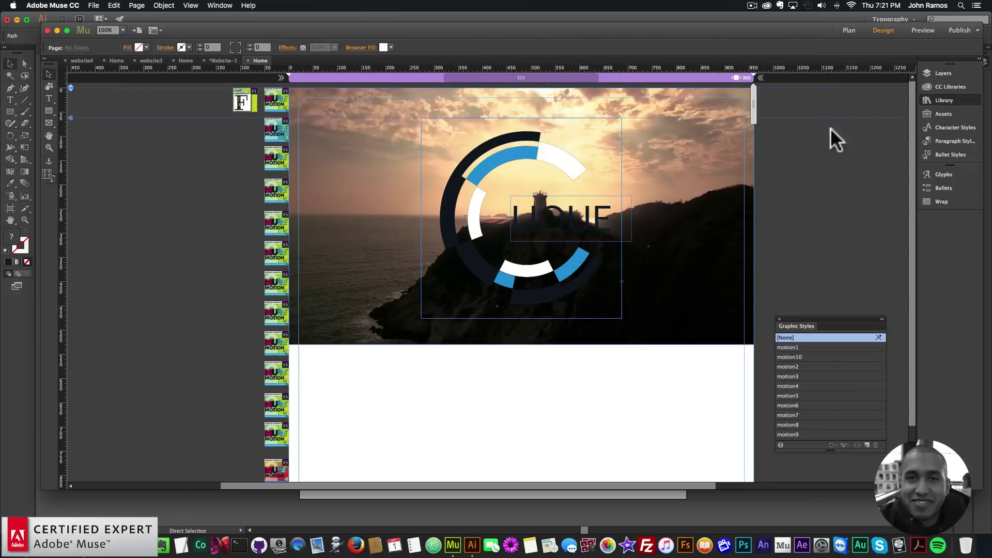
Step: Search the library for uvw and place the UVW – Add First and UVW – Video widgets in a column below the Font Smoother widget
{"action": "type", "text": "uvw"}
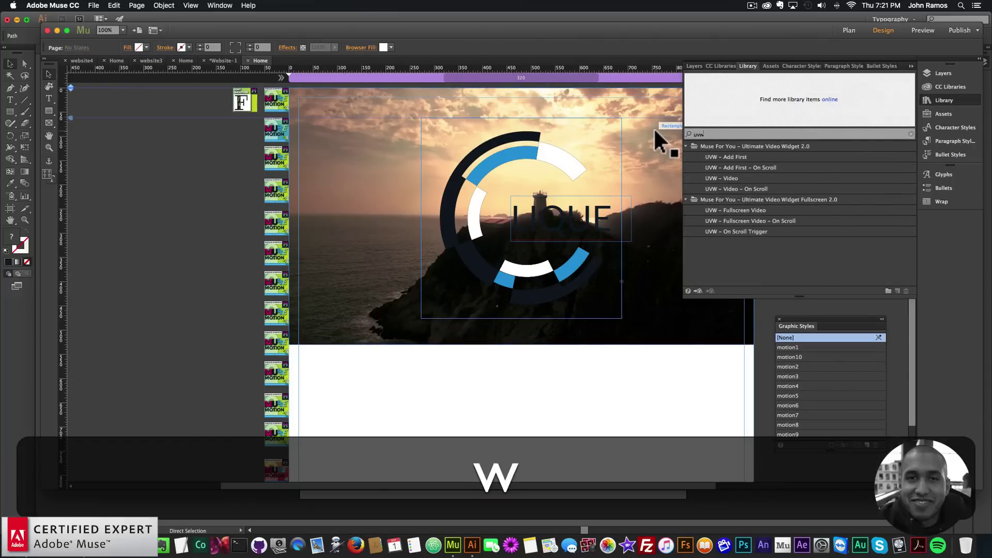
{"action": "left_click", "coordinate": [735, 157]}
{"action": "left_click_drag", "start_coordinate": [726, 156], "coordinate": [233, 130]}
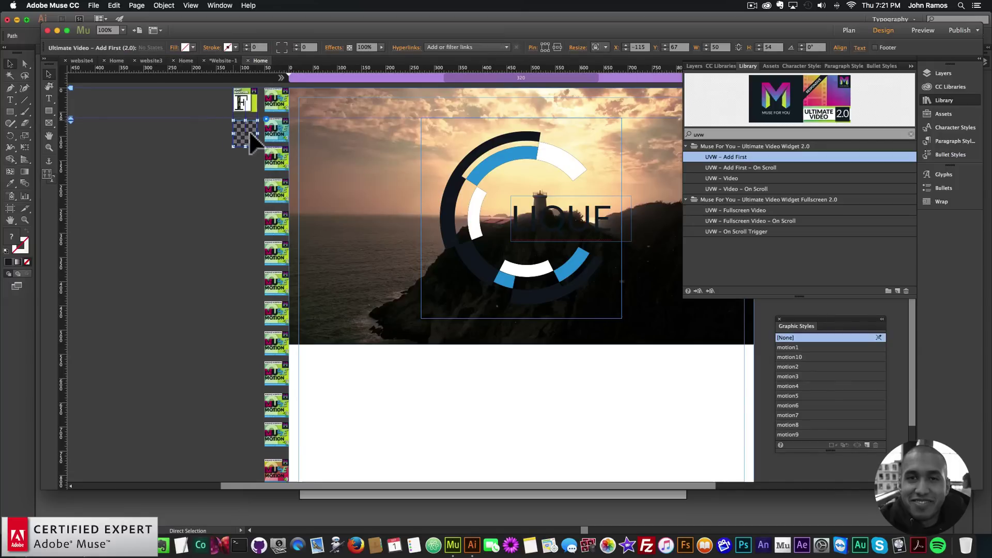
{"action": "left_click", "coordinate": [706, 180]}
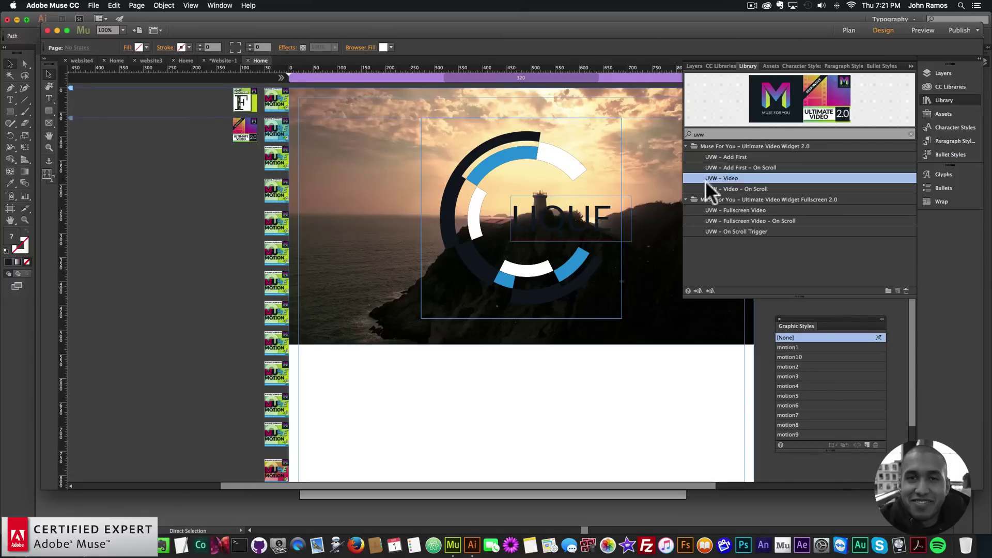
{"action": "left_click_drag", "start_coordinate": [706, 181], "coordinate": [248, 162]}
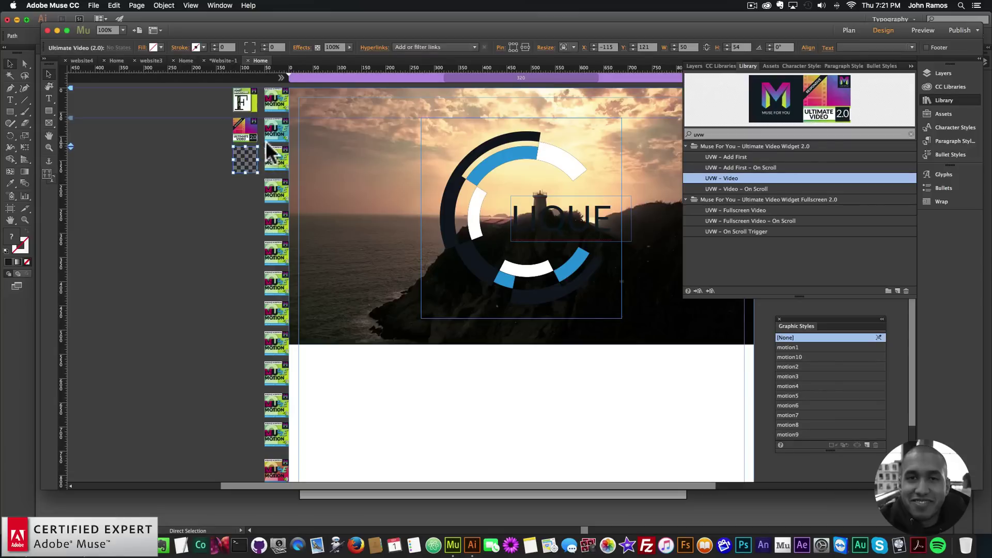
{"action": "left_click", "coordinate": [266, 144]}
{"action": "left_click", "coordinate": [194, 251]}
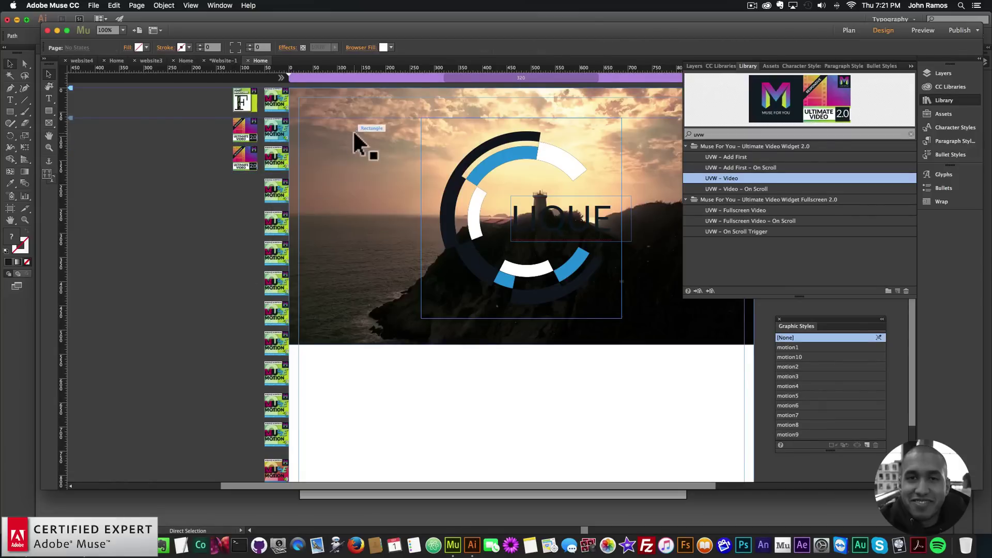
Step: Create a graphic style from the poster-image background rectangle and name it video1 to match the UVW – Video widget's style name
{"action": "left_click", "coordinate": [398, 132]}
{"action": "left_click", "coordinate": [944, 100]}
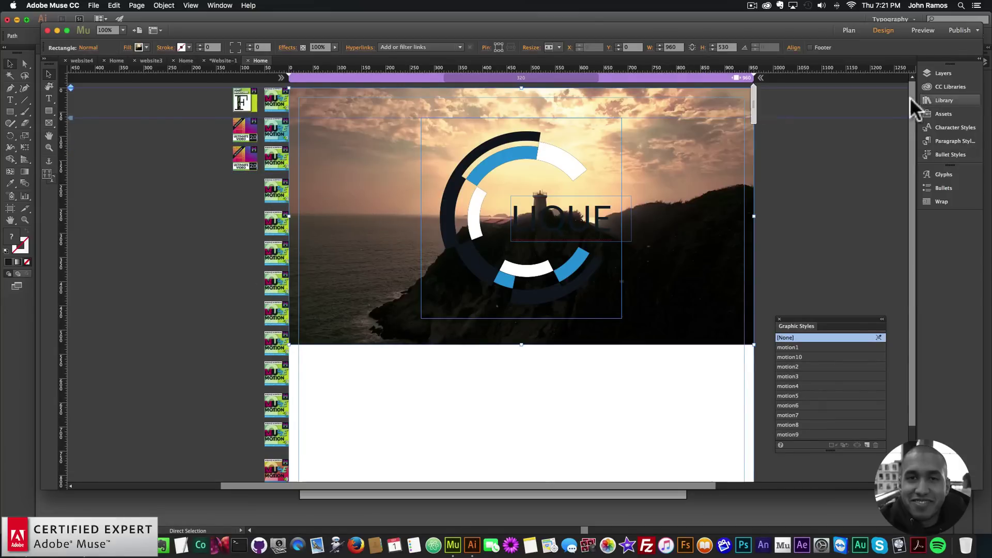
{"action": "left_click", "coordinate": [238, 161]}
{"action": "left_click", "coordinate": [266, 147]}
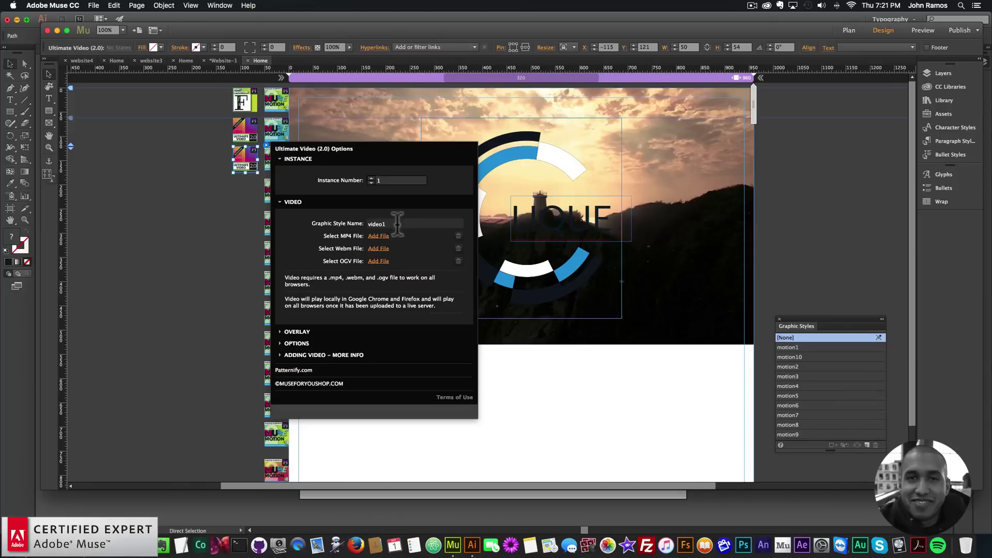
{"action": "left_click", "coordinate": [148, 224]}
{"action": "left_click", "coordinate": [380, 134]}
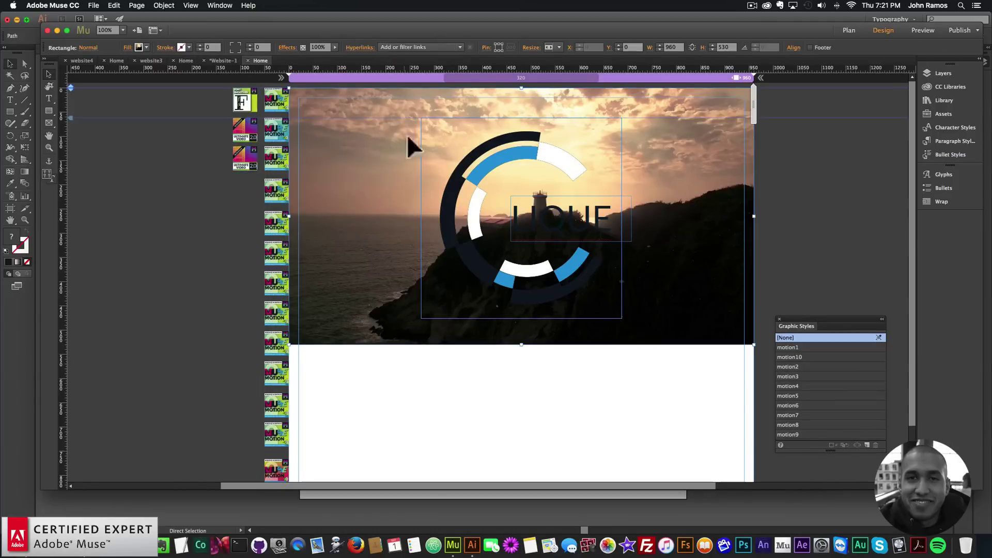
{"action": "left_click", "coordinate": [865, 445]}
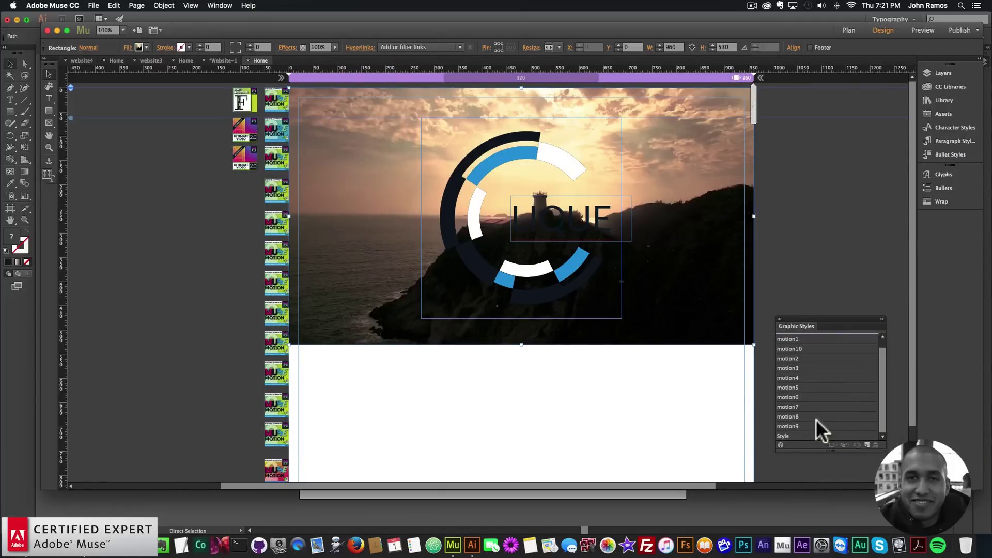
{"action": "double_click", "coordinate": [813, 436]}
{"action": "type", "text": "video1"}
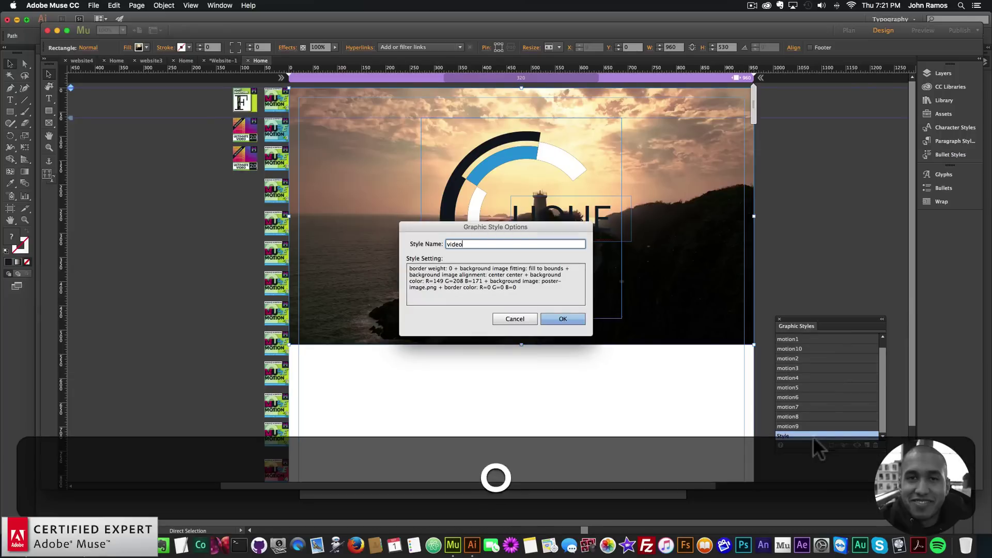
{"action": "key", "text": "Return"}
Step: Load the lighthouse MP4, Webm and OGV files from the video-9 folder into the UVW – Video widget
{"action": "left_click", "coordinate": [248, 160]}
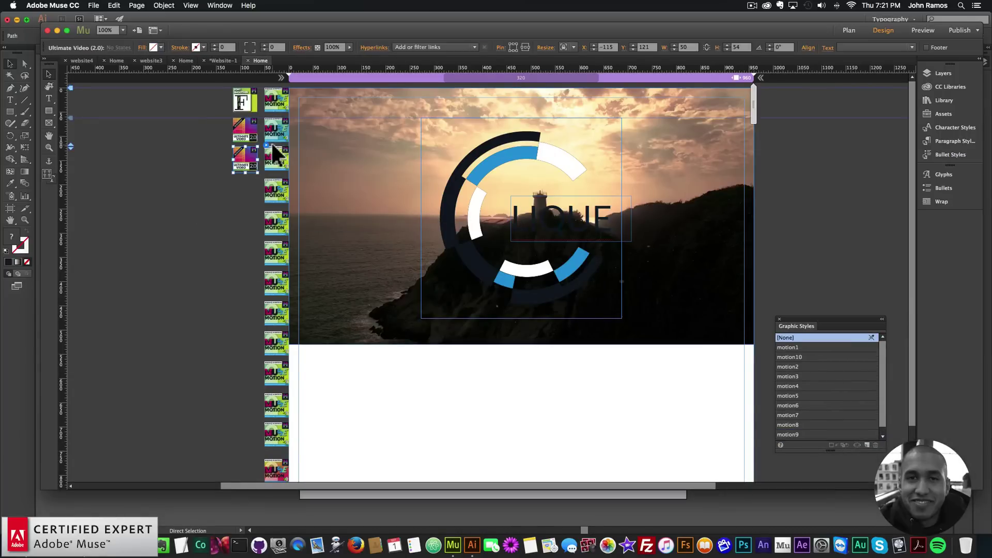
{"action": "left_click", "coordinate": [266, 147]}
{"action": "left_click", "coordinate": [379, 236]}
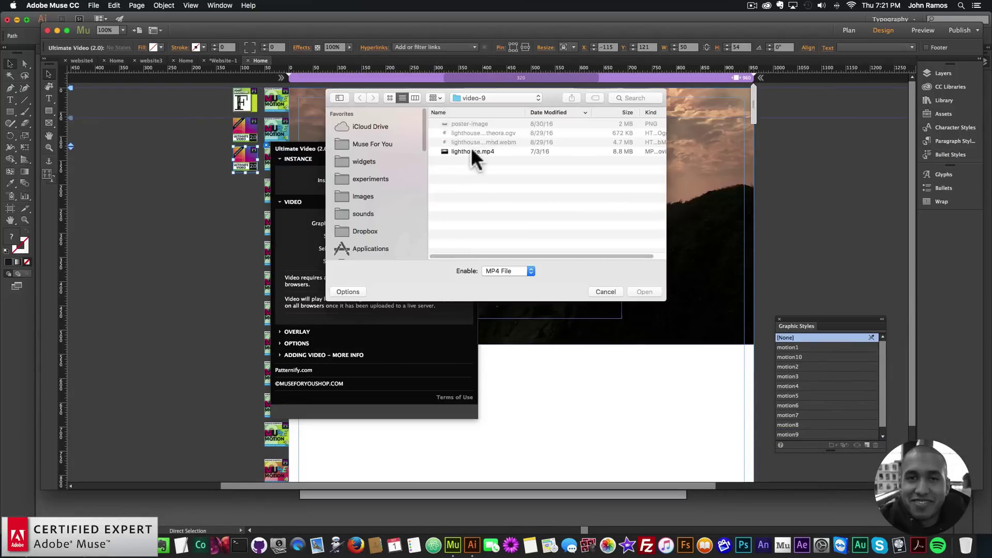
{"action": "double_click", "coordinate": [471, 147]}
{"action": "left_click", "coordinate": [379, 248]}
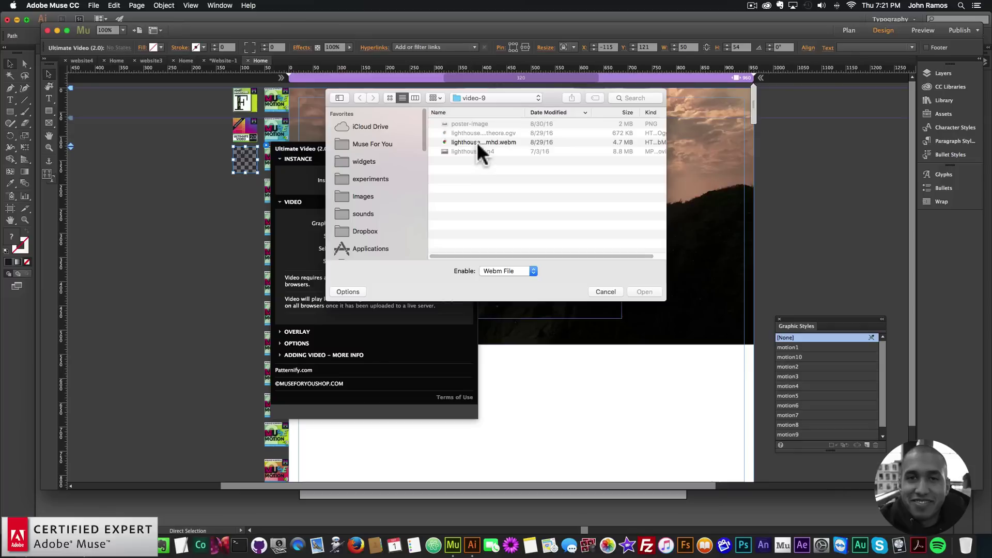
{"action": "double_click", "coordinate": [478, 147]}
{"action": "left_click", "coordinate": [380, 261]}
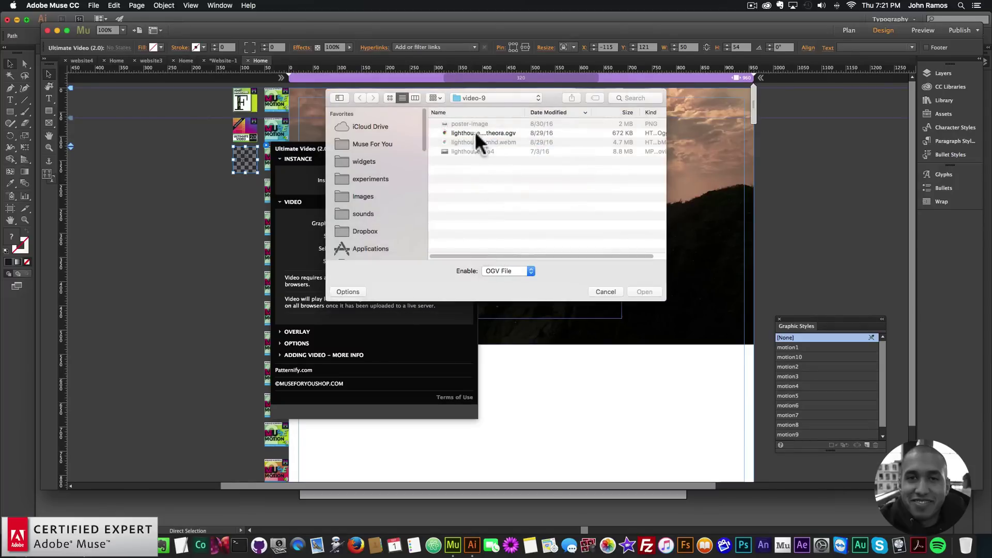
{"action": "double_click", "coordinate": [475, 132]}
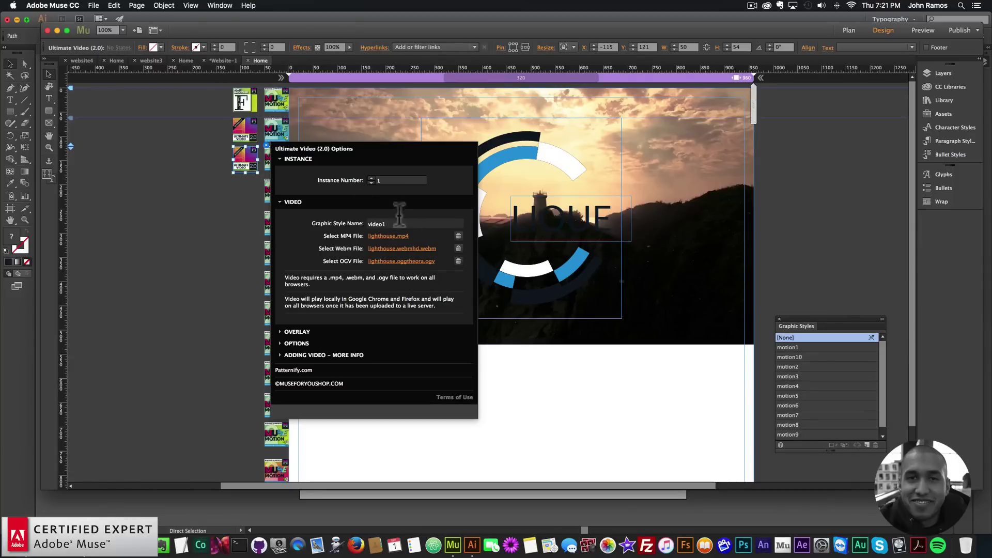
{"action": "left_click", "coordinate": [215, 200]}
Step: Set the UVW – Video widget's overlay color to white and its overlay opacity to 0.5
{"action": "left_click", "coordinate": [244, 155]}
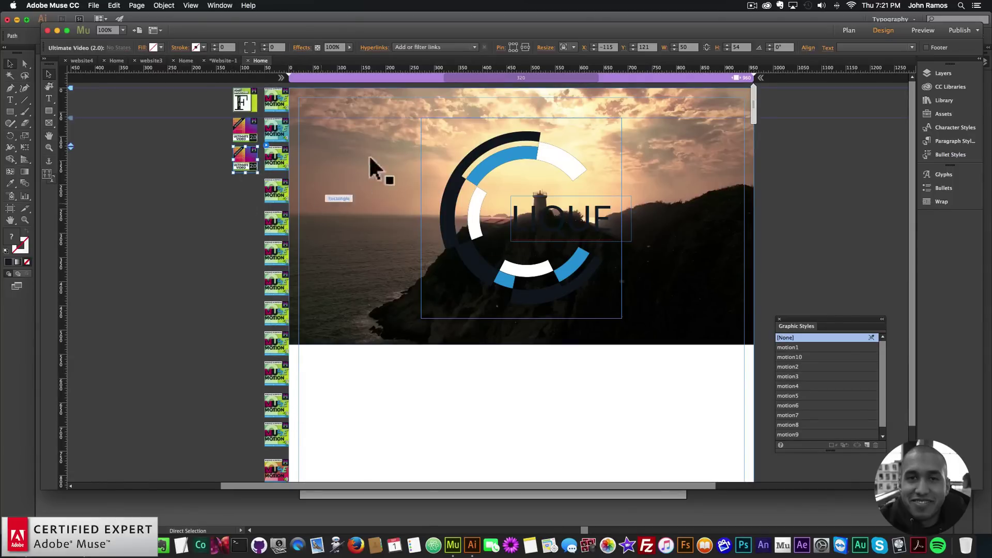
{"action": "left_click", "coordinate": [238, 195]}
{"action": "left_click", "coordinate": [250, 159]}
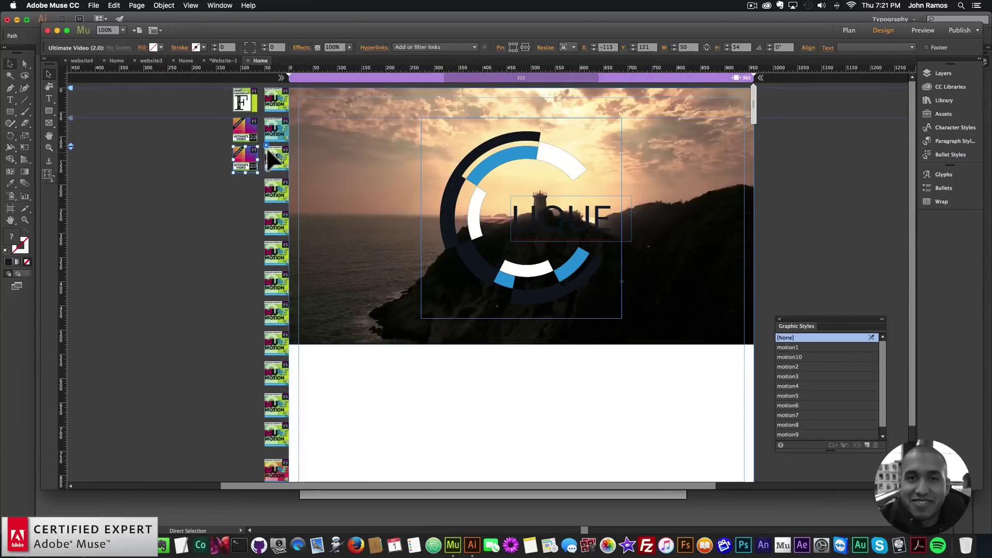
{"action": "left_click", "coordinate": [267, 143]}
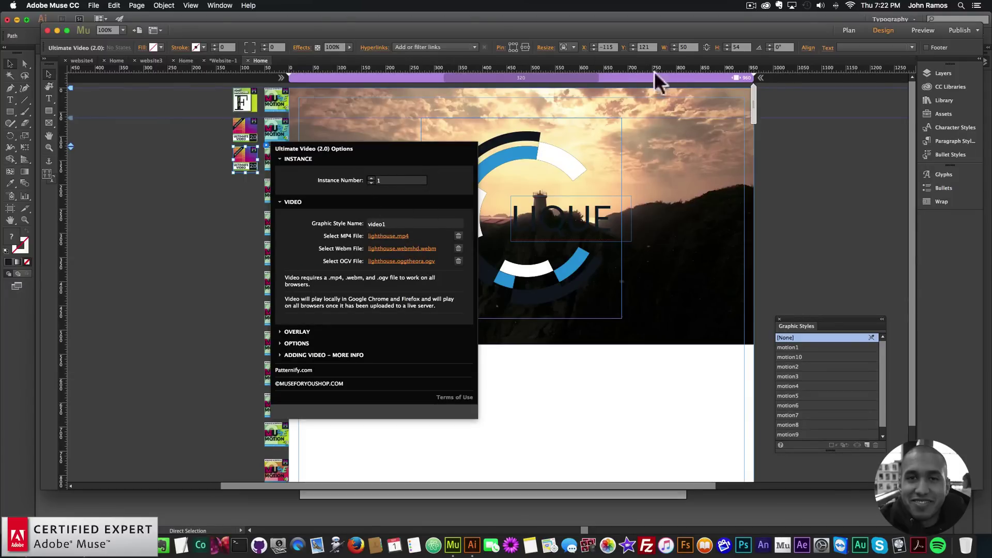
{"action": "left_click", "coordinate": [298, 332]}
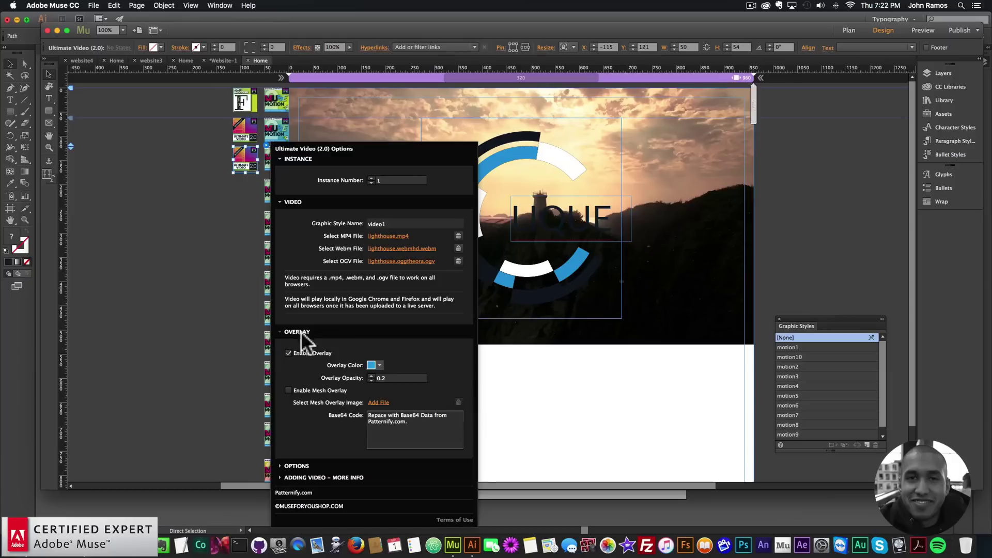
{"action": "left_click", "coordinate": [380, 364]}
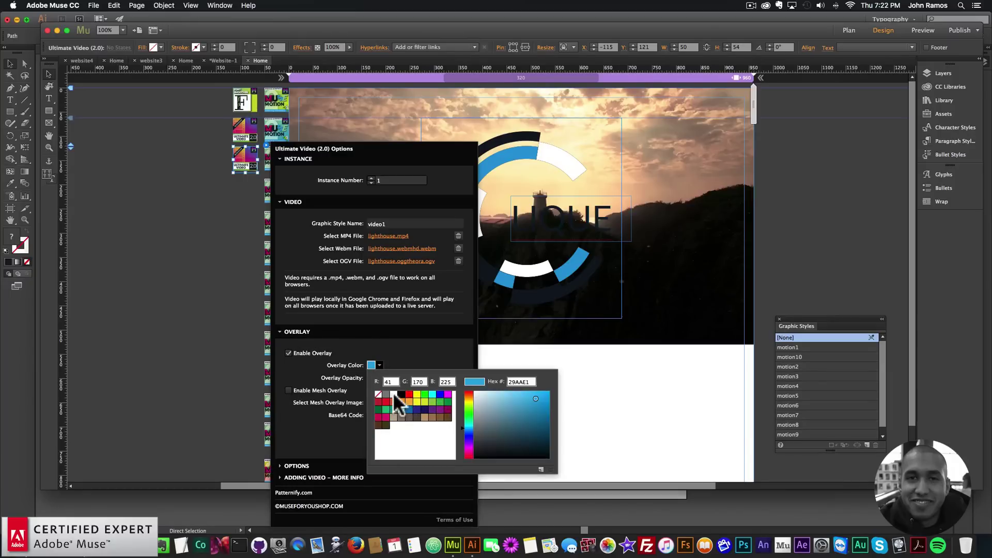
{"action": "left_click", "coordinate": [393, 393]}
{"action": "left_click", "coordinate": [380, 365]}
{"action": "left_click", "coordinate": [408, 378]}
{"action": "key", "text": "BackSpace"}
{"action": "type", "text": "5"}
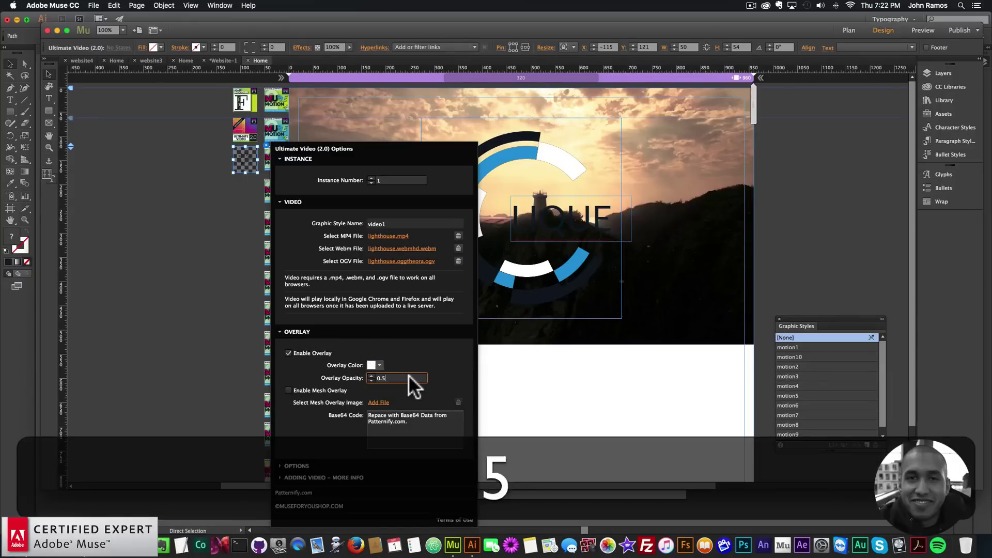
{"action": "key", "text": "Return"}
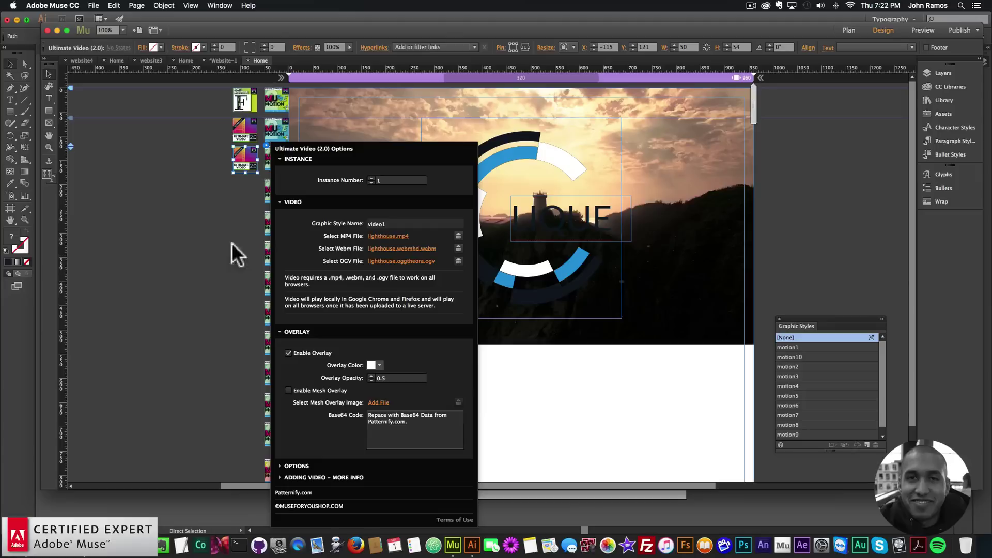
Step: Preview the page in the browser to check the logo animation over the lighthouse video background
{"action": "left_click", "coordinate": [213, 231]}
{"action": "left_click", "coordinate": [93, 5]}
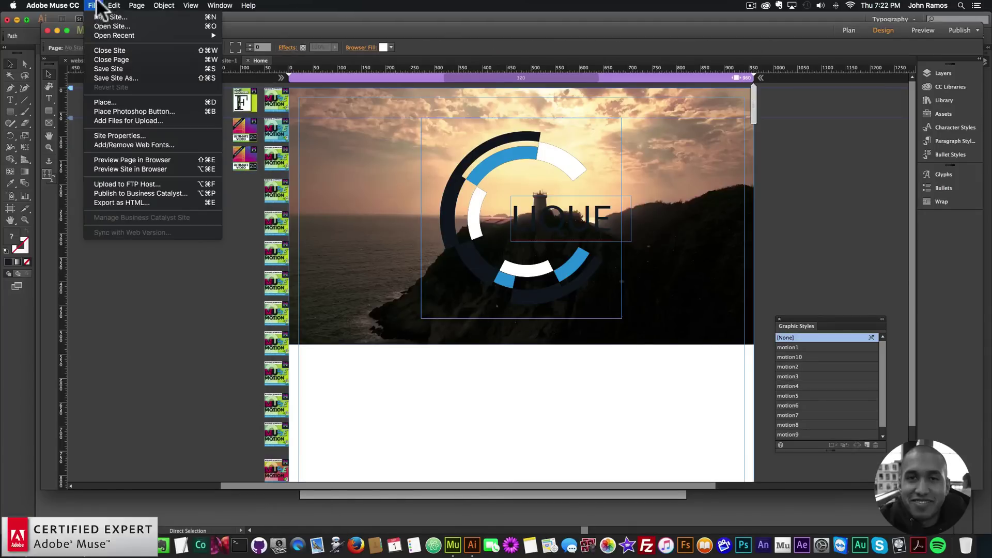
{"action": "left_click", "coordinate": [128, 161]}
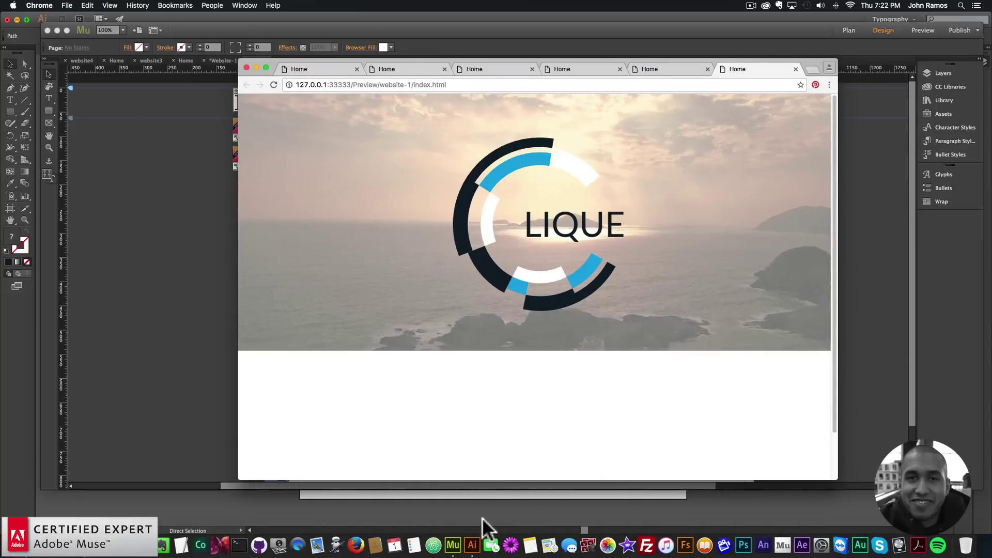
Step: Switch to Illustrator to view the C logo artwork with nothing selected, and return to Muse
{"action": "left_click", "coordinate": [472, 543]}
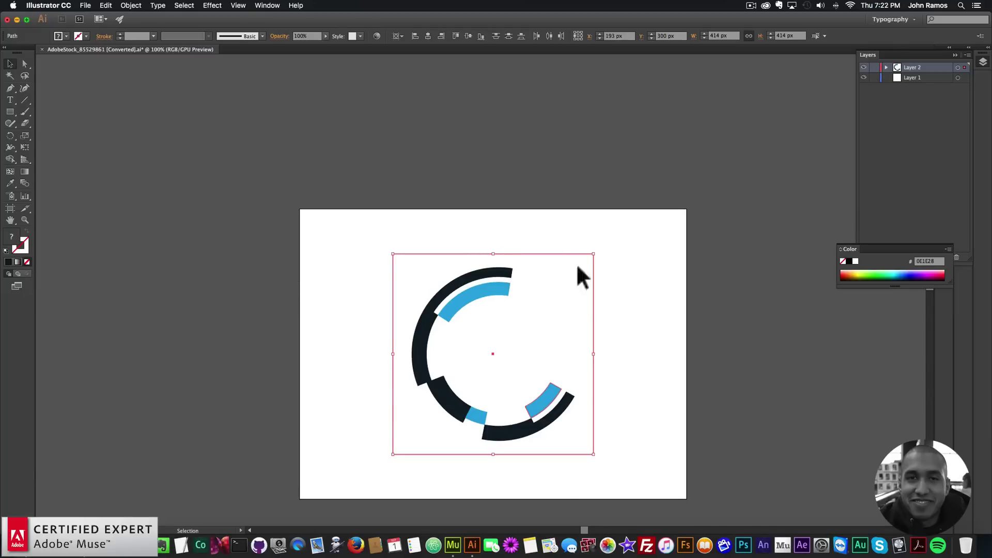
{"action": "left_click", "coordinate": [326, 329]}
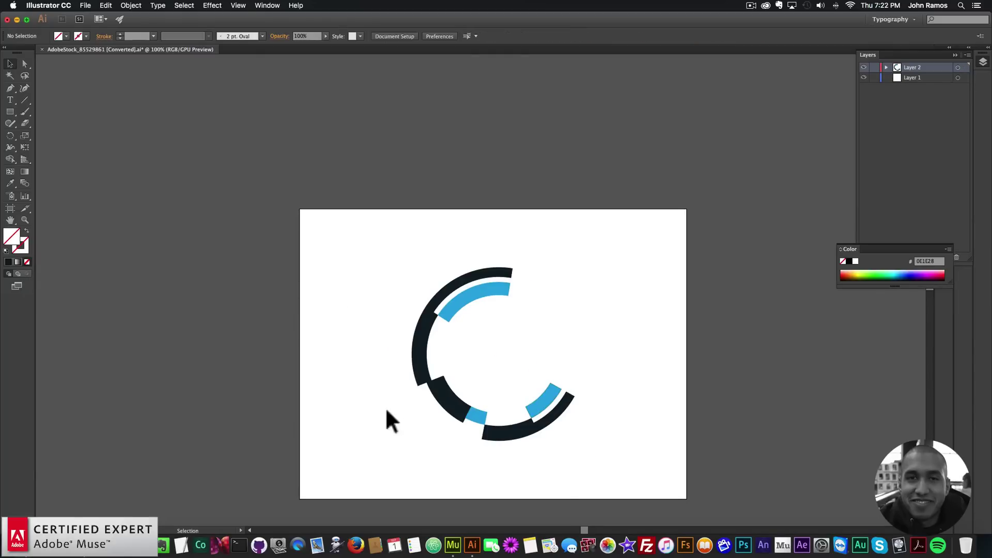
{"action": "left_click", "coordinate": [453, 534]}
Step: Lock the poster-image background rectangle so the logo pieces above it can be selected
{"action": "left_click", "coordinate": [537, 235]}
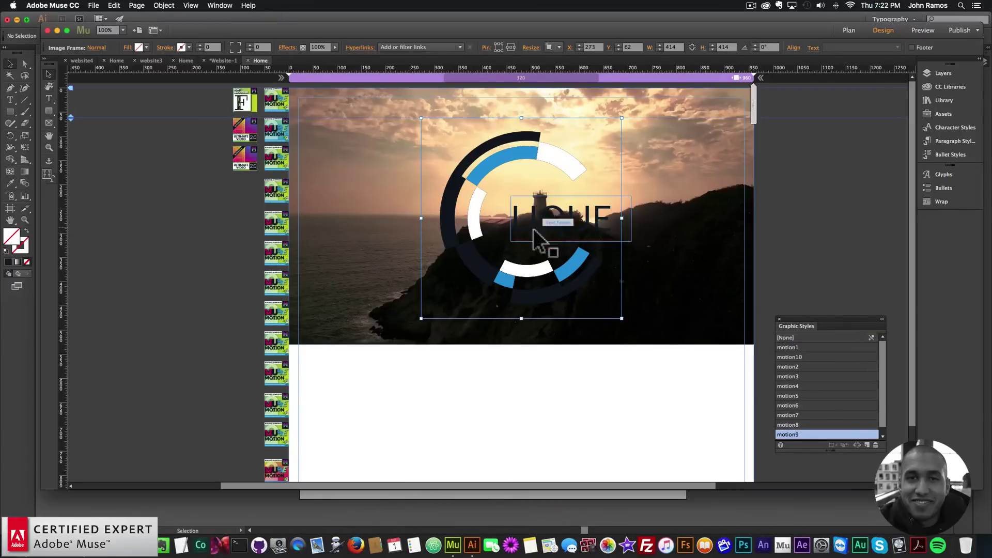
{"action": "left_click_drag", "start_coordinate": [537, 235], "coordinate": [362, 305]}
{"action": "left_click", "coordinate": [358, 293]}
{"action": "left_click", "coordinate": [164, 6]}
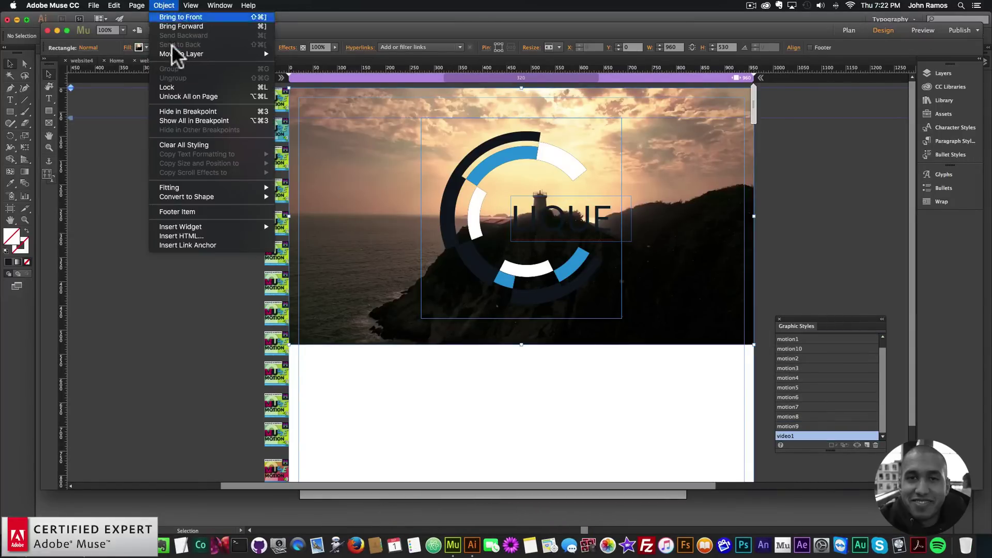
{"action": "left_click", "coordinate": [206, 87]}
Step: Try to scale the C logo frames and the LIQUE text down together, and undo the resize
{"action": "left_click_drag", "start_coordinate": [393, 320], "coordinate": [562, 138]}
{"action": "left_click_drag", "start_coordinate": [622, 322], "coordinate": [555, 266]}
{"action": "key", "text": "shift+super+z"}
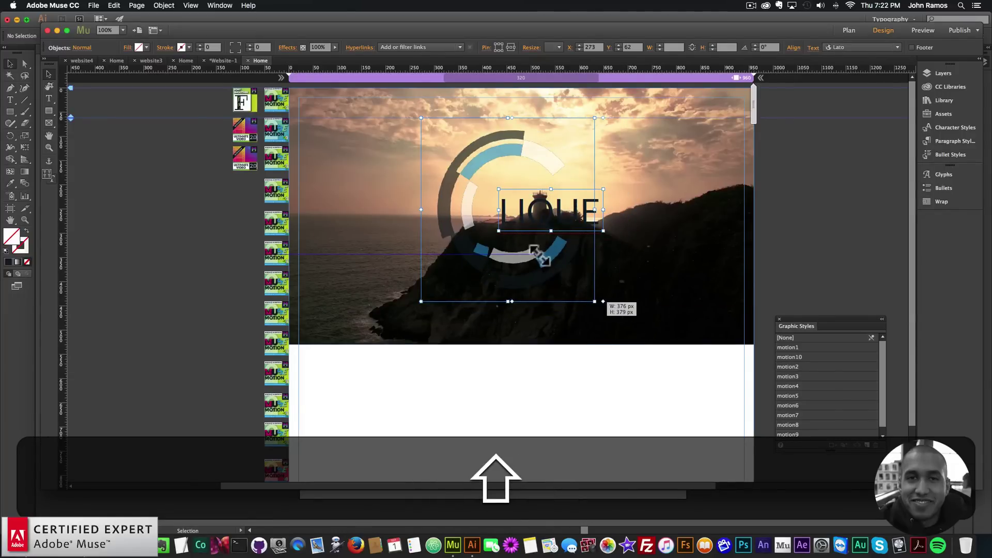
{"action": "mouse_move", "coordinate": [608, 305]}
{"action": "left_mouse_down"}
{"action": "mouse_move", "coordinate": [598, 298]}
{"action": "mouse_move", "coordinate": [610, 308]}
{"action": "left_mouse_up"}
{"action": "key", "text": "super+z"}
{"action": "left_click", "coordinate": [612, 217]}
{"action": "left_click", "coordinate": [164, 5]}
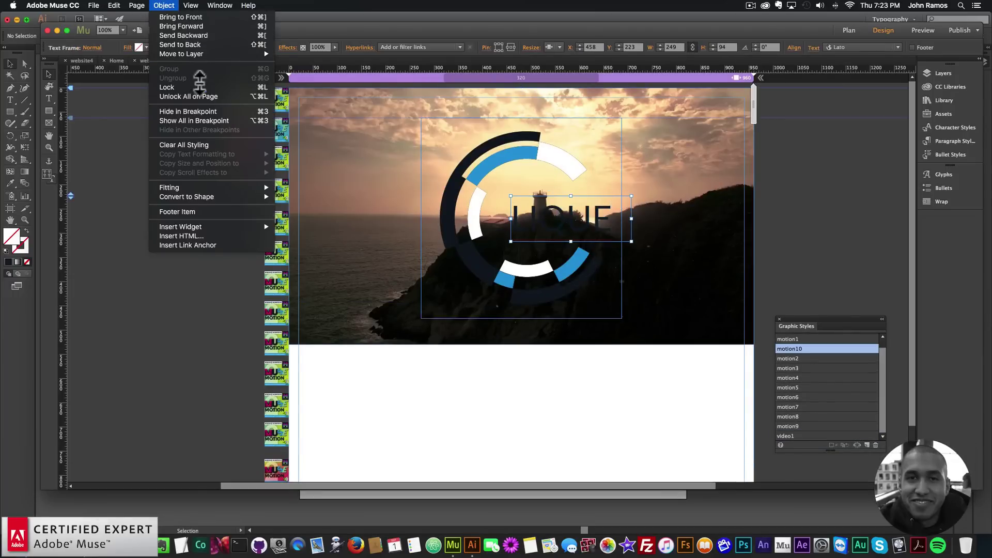
{"action": "left_click", "coordinate": [383, 211]}
{"action": "left_click_drag", "start_coordinate": [410, 343], "coordinate": [609, 184]}
{"action": "key", "text": "super+z"}
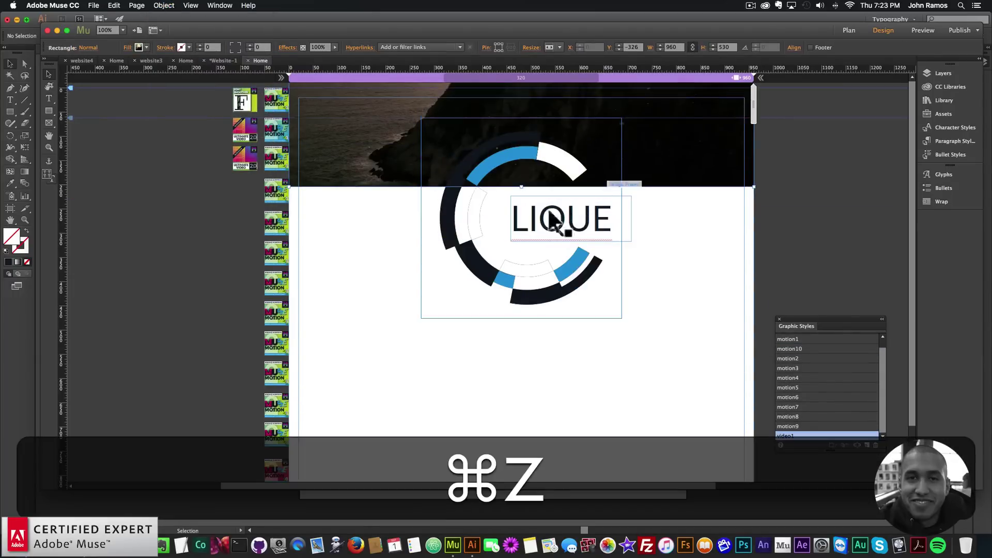
Step: Lock the background rectangle and set the width of all the stacked C logo image frames to 200
{"action": "left_click", "coordinate": [163, 5]}
{"action": "left_click", "coordinate": [206, 87]}
{"action": "left_click_drag", "start_coordinate": [398, 333], "coordinate": [534, 240]}
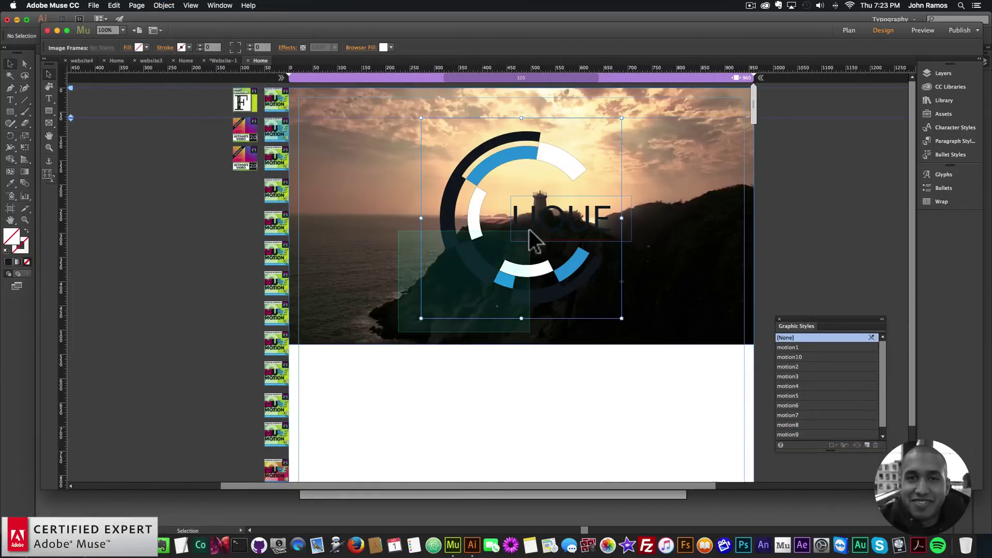
{"action": "left_click", "coordinate": [677, 47]}
{"action": "type", "text": "2"}
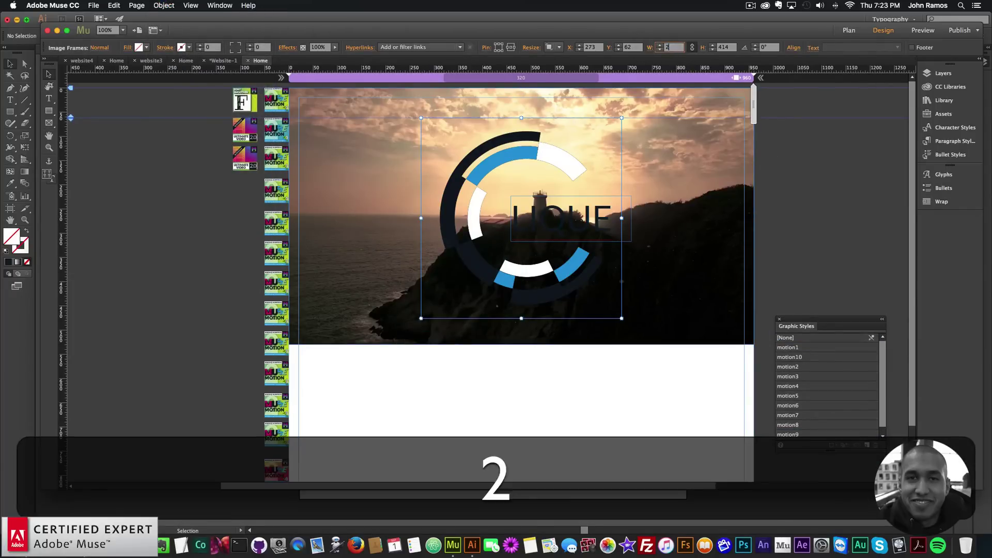
{"action": "type", "text": "00"}
{"action": "key", "text": "Return"}
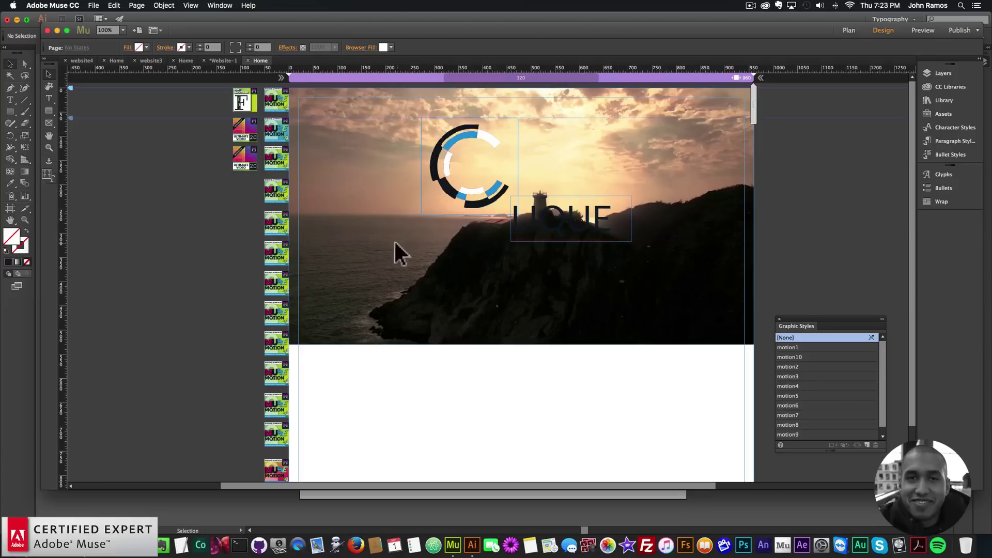
Step: Move the C logo frames to the left side of the banner, preview the page in the browser, and return to Muse
{"action": "left_click_drag", "start_coordinate": [487, 150], "coordinate": [349, 145]}
{"action": "left_click", "coordinate": [149, 156]}
{"action": "left_click", "coordinate": [93, 6]}
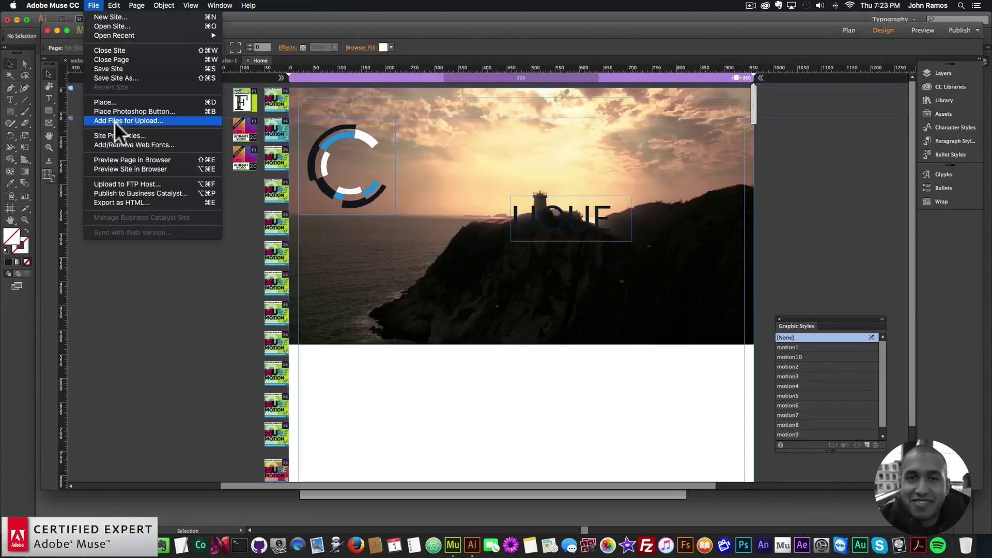
{"action": "left_click", "coordinate": [123, 155]}
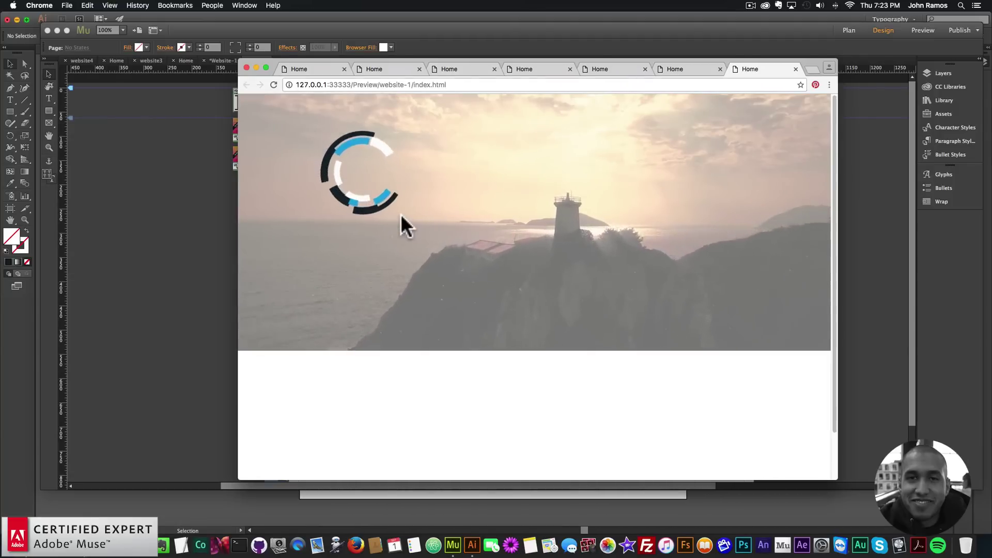
{"action": "left_click", "coordinate": [192, 221]}
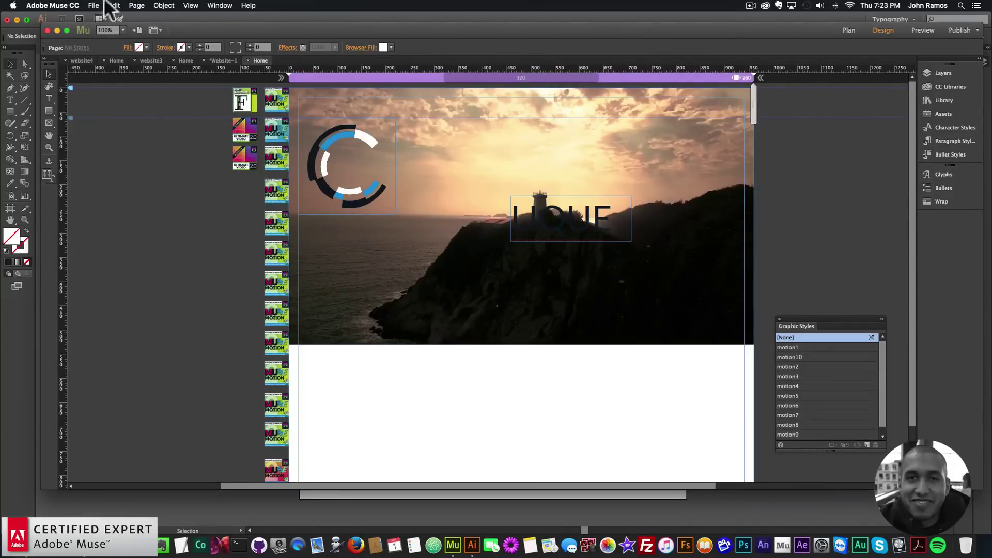
Step: Unlock everything on the page and set the LIQUE text's font size to 30
{"action": "left_click", "coordinate": [163, 5]}
{"action": "left_click", "coordinate": [187, 97]}
{"action": "left_click", "coordinate": [519, 216]}
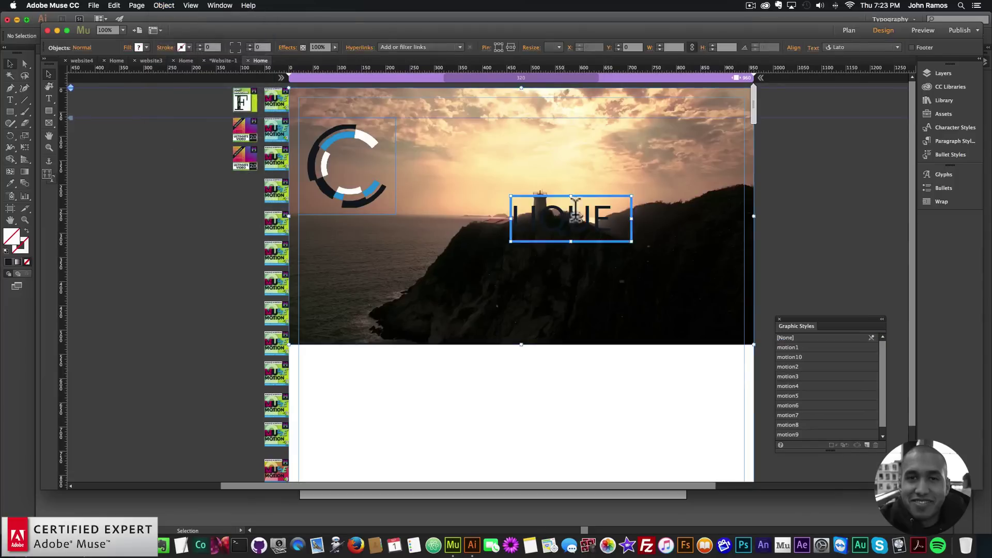
{"action": "double_click", "coordinate": [519, 217]}
{"action": "left_click", "coordinate": [247, 47]}
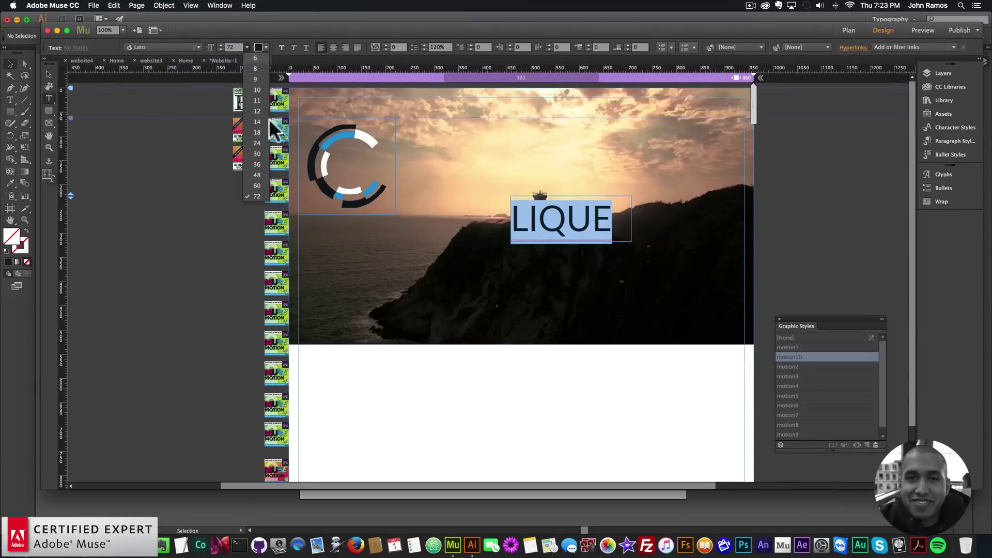
{"action": "left_click", "coordinate": [256, 154]}
{"action": "key", "text": "Escape"}
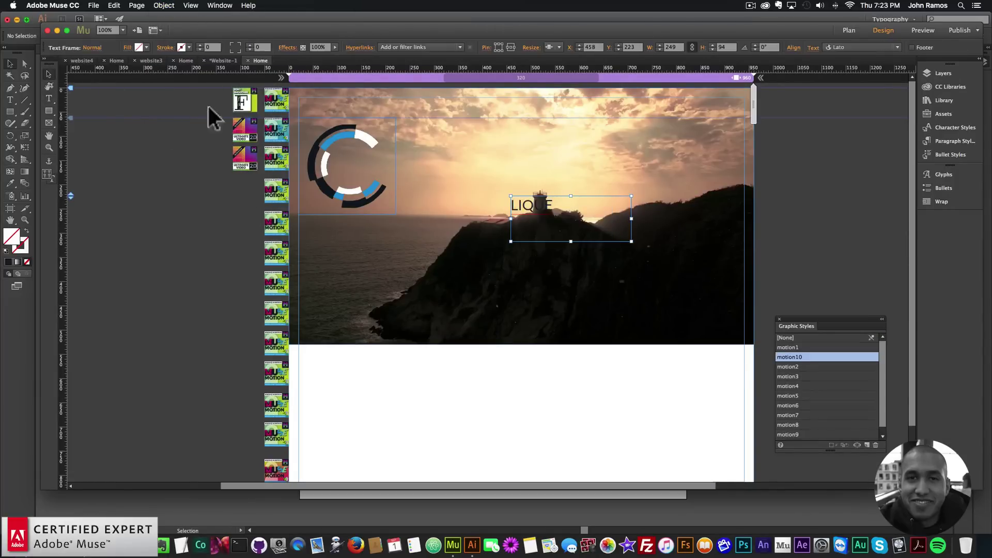
Step: Shrink the LIQUE text frame to 142 by 42 and move it inside the small C logo
{"action": "left_click_drag", "start_coordinate": [571, 240], "coordinate": [521, 206]}
{"action": "double_click", "coordinate": [552, 205]}
{"action": "left_click", "coordinate": [48, 74]}
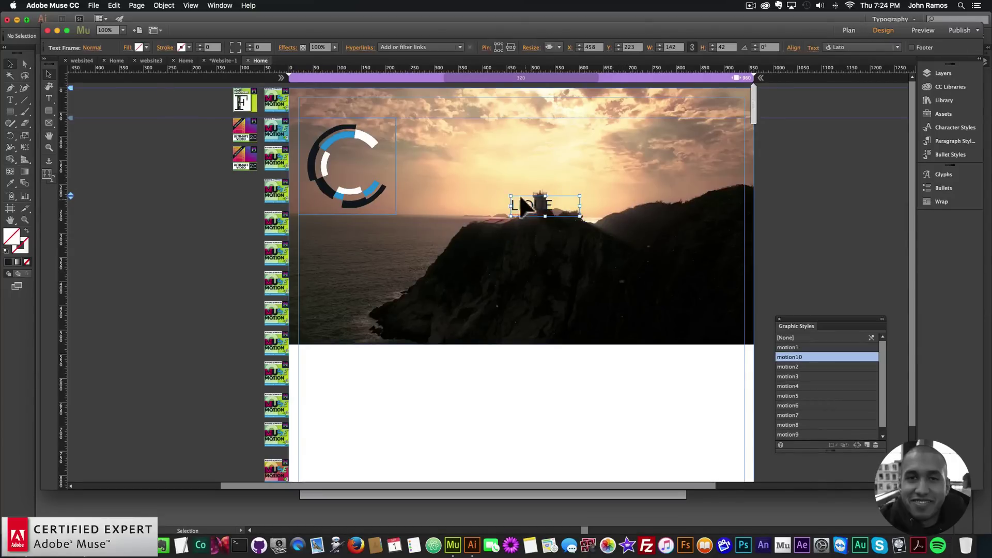
{"action": "left_click_drag", "start_coordinate": [368, 160], "coordinate": [361, 162]}
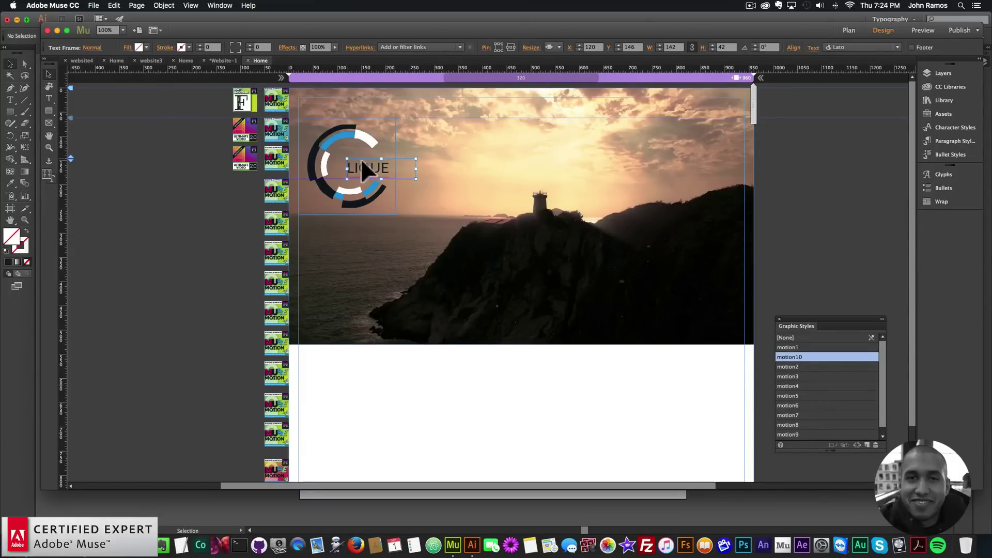
Step: Lock the background rectangle behind the logo
{"action": "left_click", "coordinate": [406, 212]}
{"action": "key", "text": "super+z"}
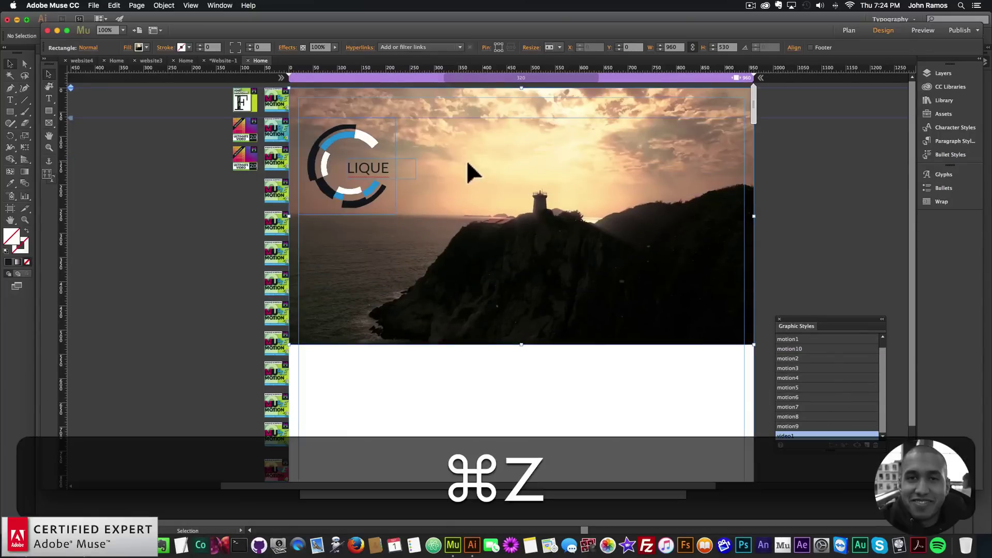
{"action": "left_click", "coordinate": [164, 5]}
{"action": "left_click", "coordinate": [167, 88]}
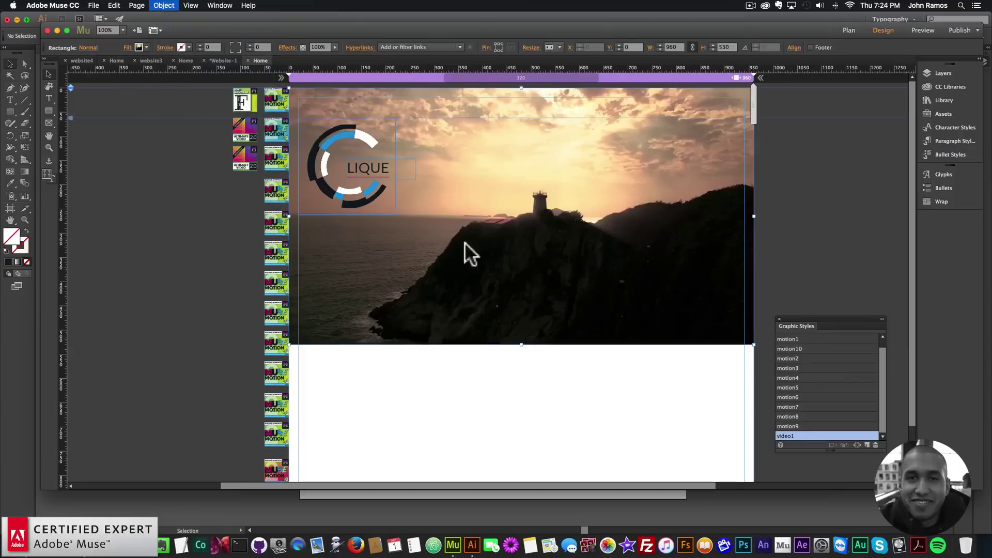
Step: Fine-tune the LIQUE text's position inside the small C to X 104, Y 146
{"action": "left_click_drag", "start_coordinate": [453, 253], "coordinate": [333, 147]}
{"action": "left_click", "coordinate": [474, 186]}
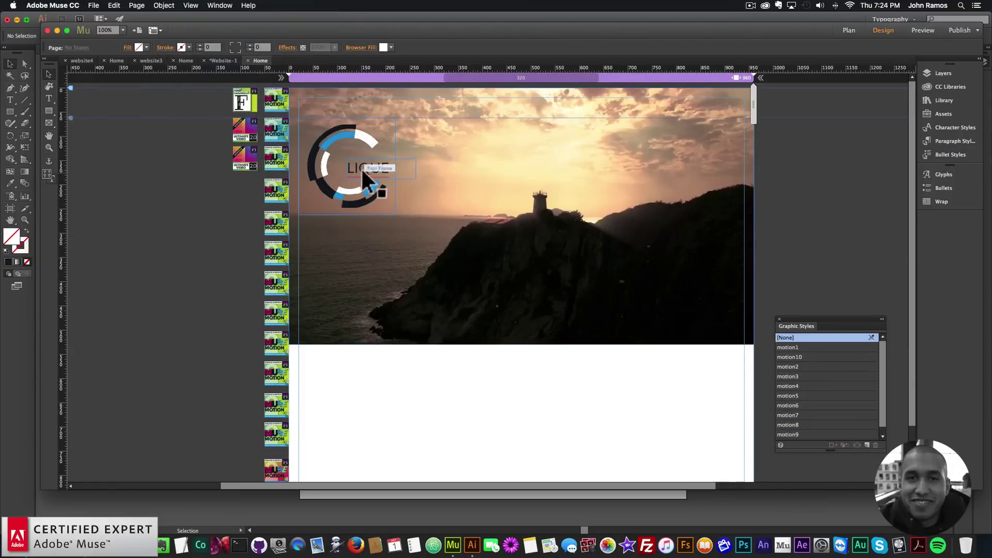
{"action": "left_click", "coordinate": [405, 174]}
{"action": "left_click", "coordinate": [415, 164]}
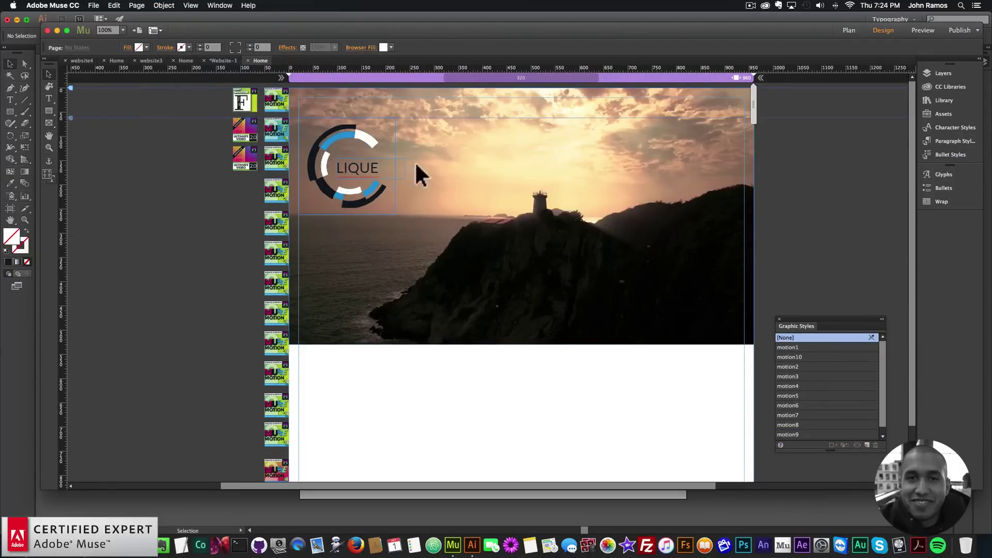
{"action": "left_click", "coordinate": [96, 6]}
{"action": "left_click", "coordinate": [375, 165]}
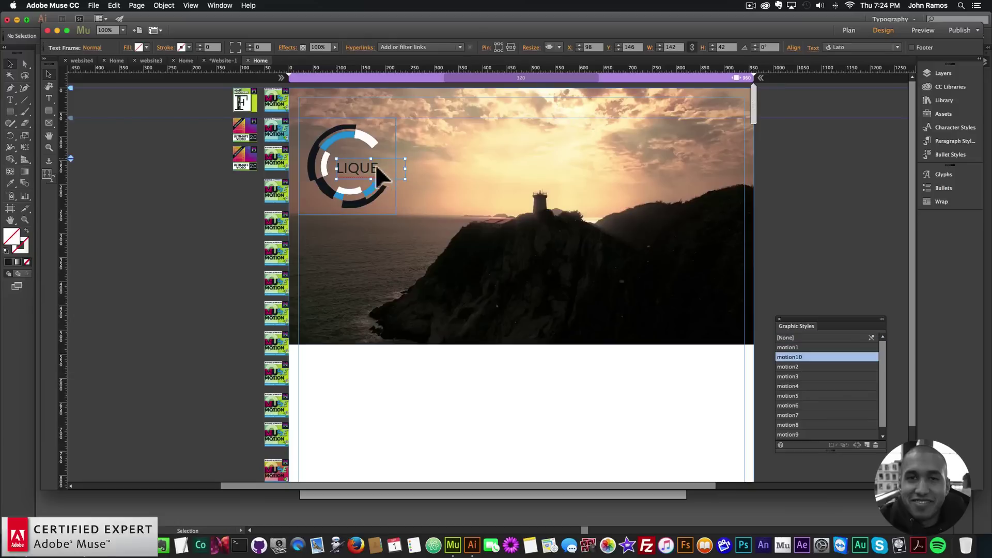
{"action": "left_click", "coordinate": [382, 167]}
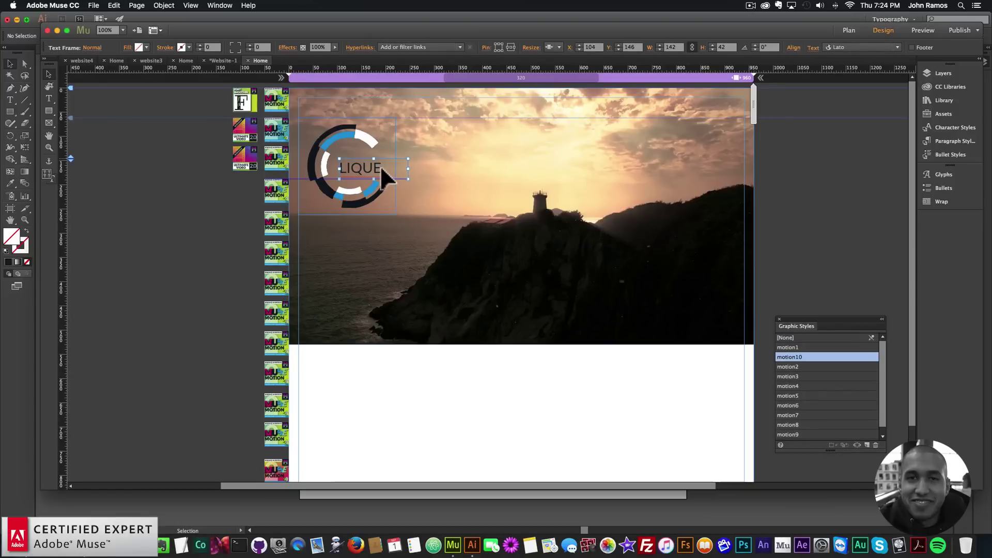
Step: Preview the page with the small logo in the browser and return to Muse
{"action": "left_click", "coordinate": [92, 5]}
{"action": "left_click", "coordinate": [127, 160]}
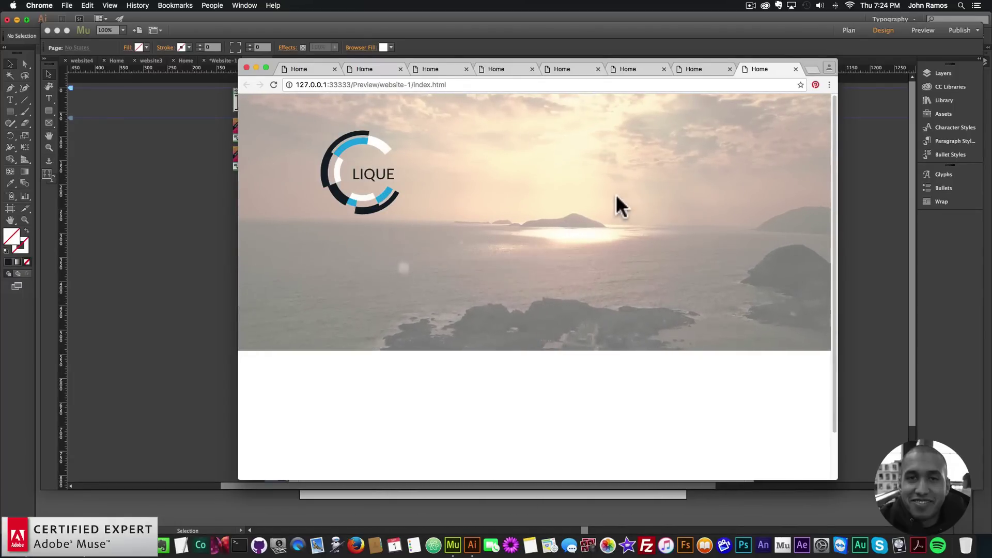
{"action": "key", "text": "super+Tab"}
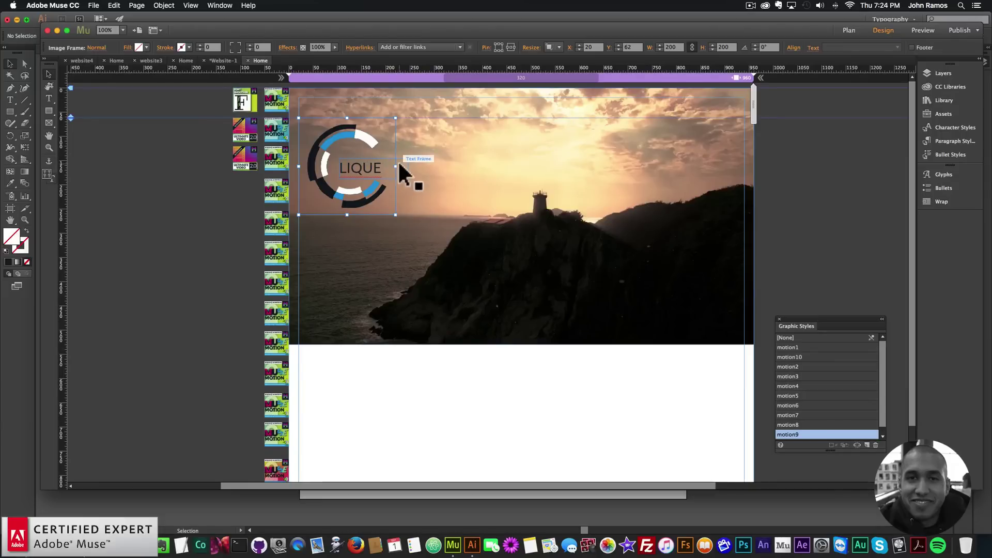
Step: Move the LIQUE text out of the C and set the width of all the stacked C logo image frames to 450
{"action": "left_click_drag", "start_coordinate": [399, 166], "coordinate": [653, 186]}
{"action": "left_click_drag", "start_coordinate": [455, 240], "coordinate": [306, 98]}
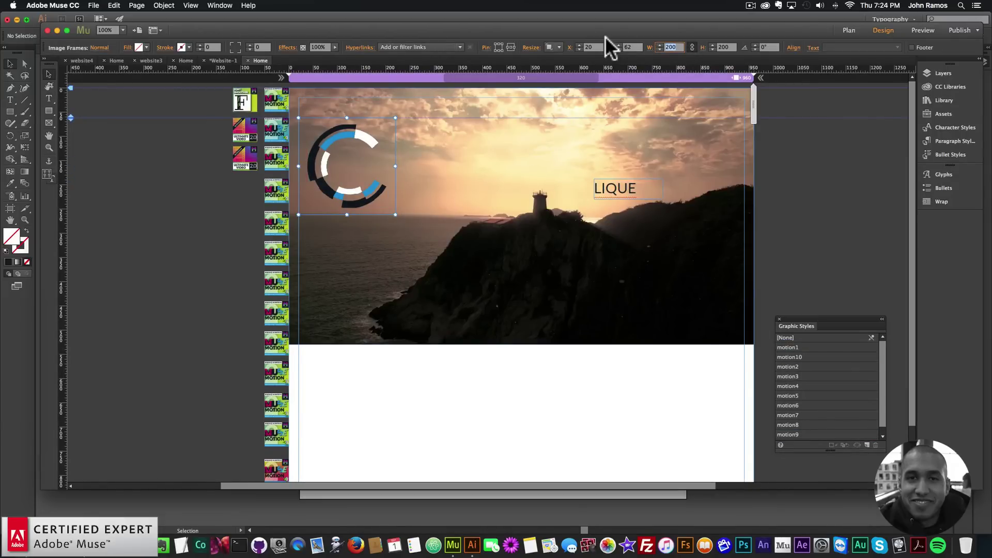
{"action": "type", "text": "450"}
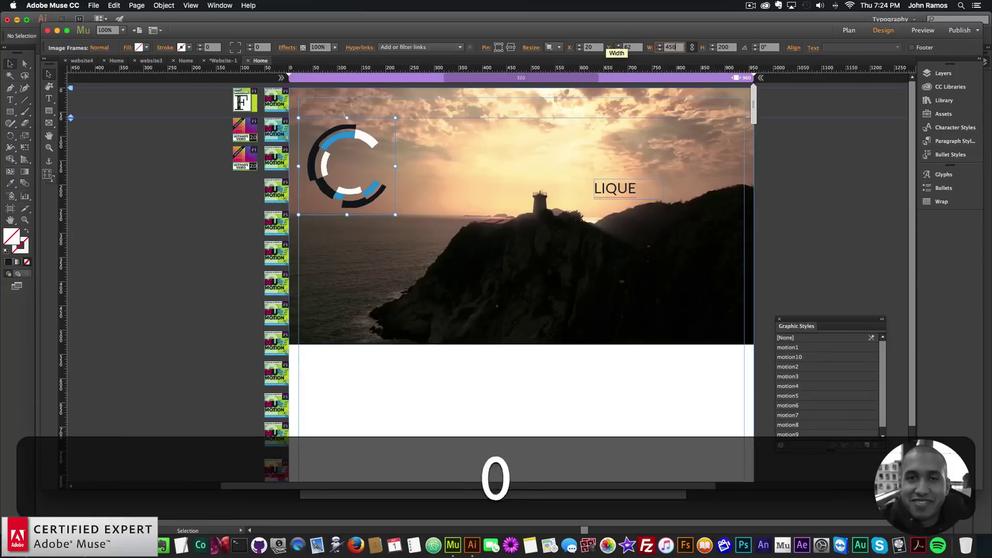
{"action": "key", "text": "Return"}
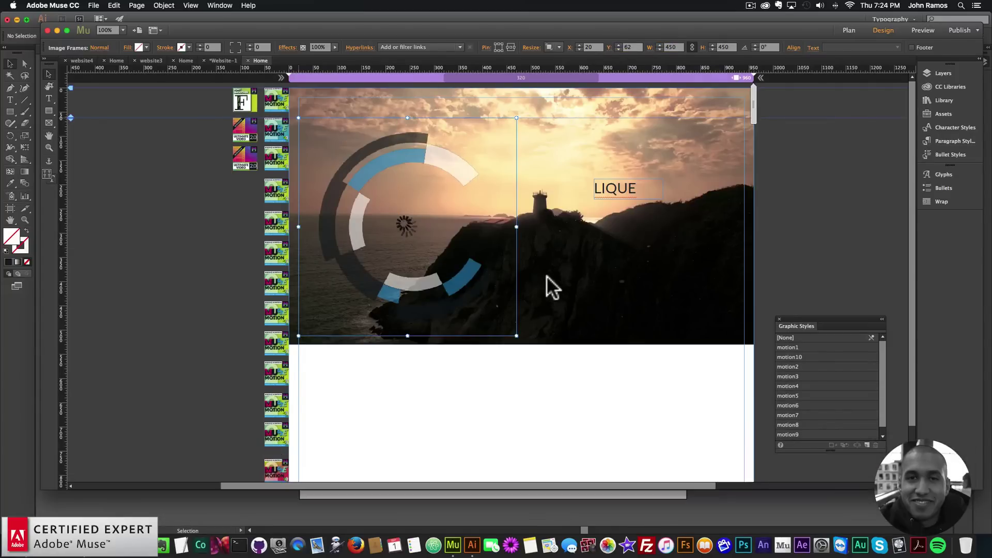
{"action": "left_click", "coordinate": [590, 294]}
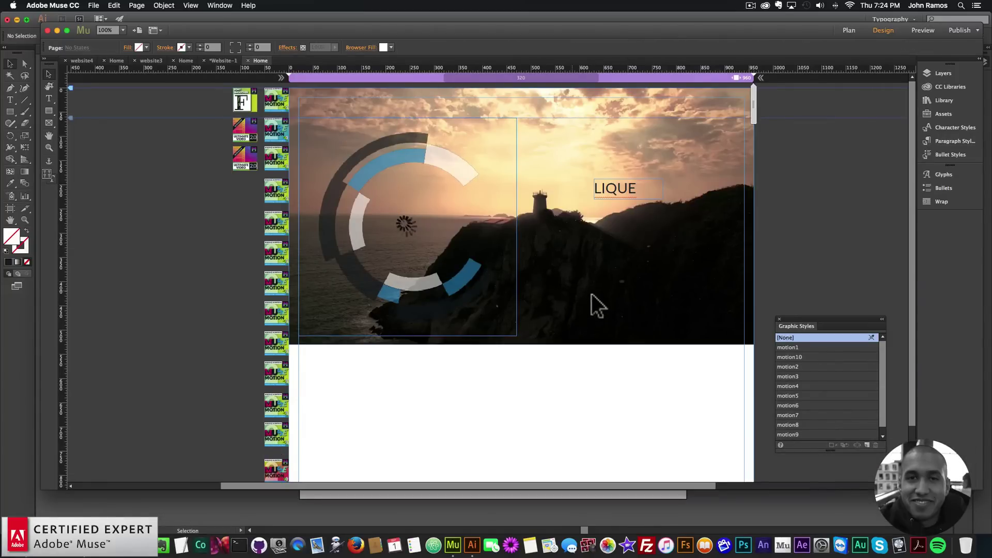
Step: Set the LIQUE text's font size to 72 and widen its frame to 272 so the word fits on one line
{"action": "left_click", "coordinate": [640, 187]}
{"action": "double_click", "coordinate": [631, 196]}
{"action": "key", "text": "super+a"}
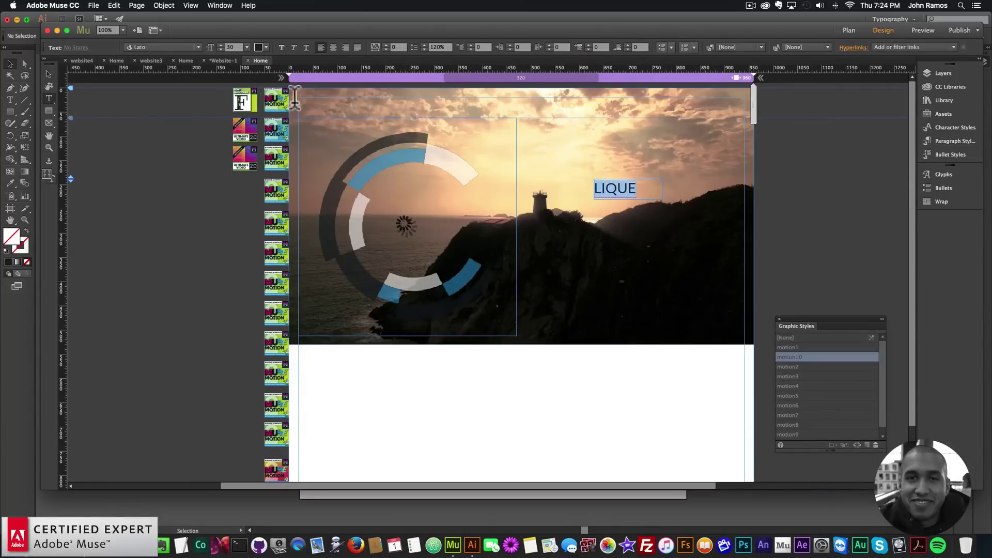
{"action": "left_click", "coordinate": [247, 47]}
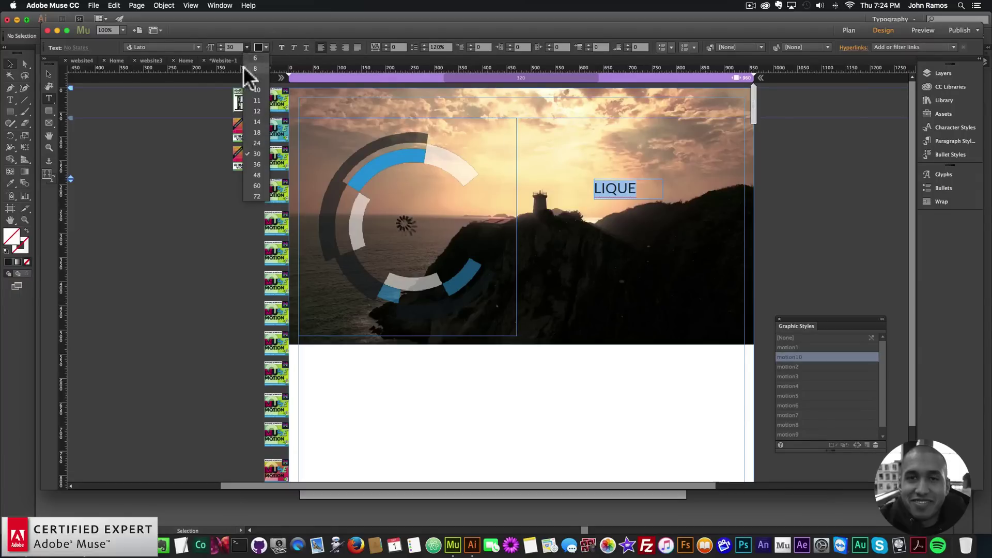
{"action": "left_click", "coordinate": [257, 195]}
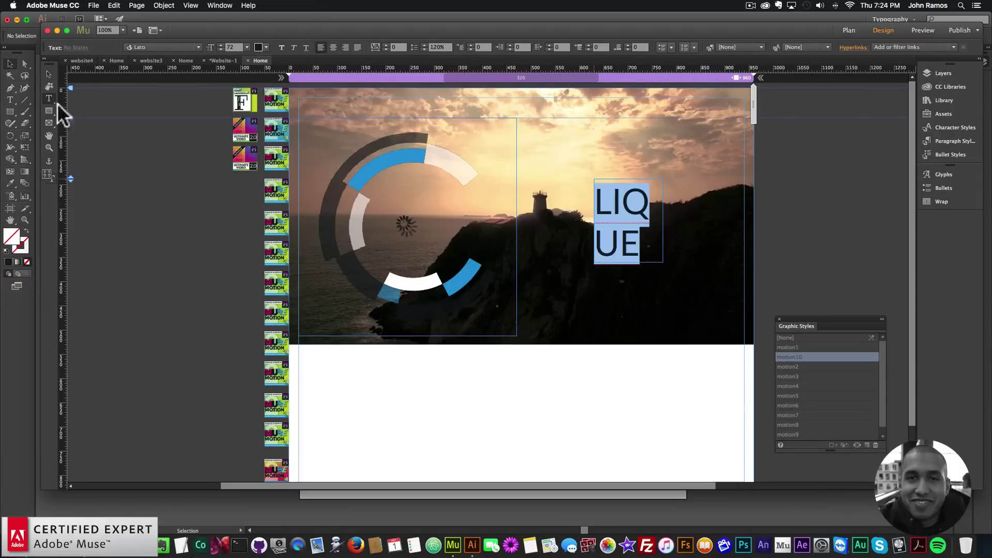
{"action": "left_click", "coordinate": [47, 73]}
{"action": "left_click_drag", "start_coordinate": [662, 222], "coordinate": [628, 230]}
{"action": "key", "text": "super+z"}
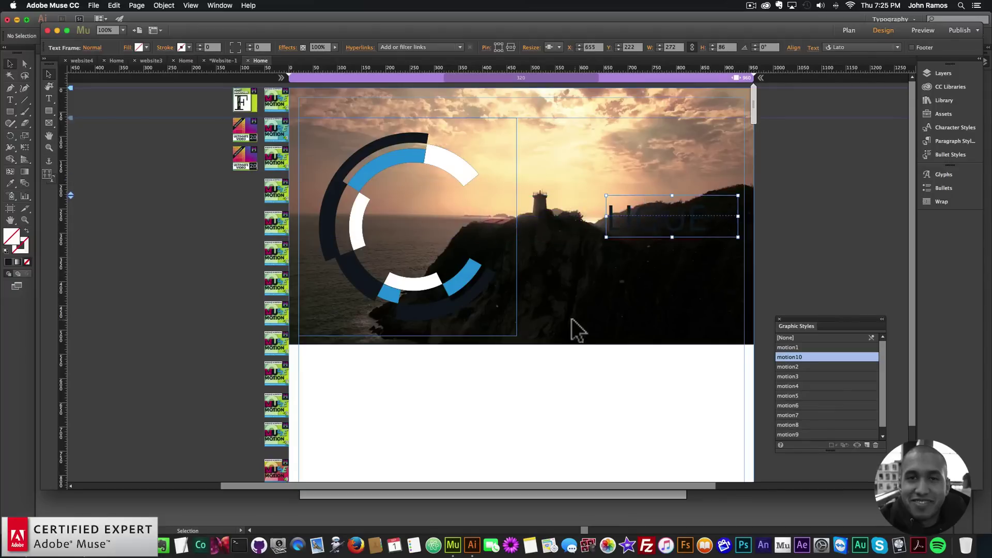
Step: Center the C logo frames in the banner at X 255, Y 30 and place the LIQUE text inside the C at X 436, Y 217
{"action": "left_click", "coordinate": [370, 169]}
{"action": "left_click_drag", "start_coordinate": [354, 172], "coordinate": [463, 150]}
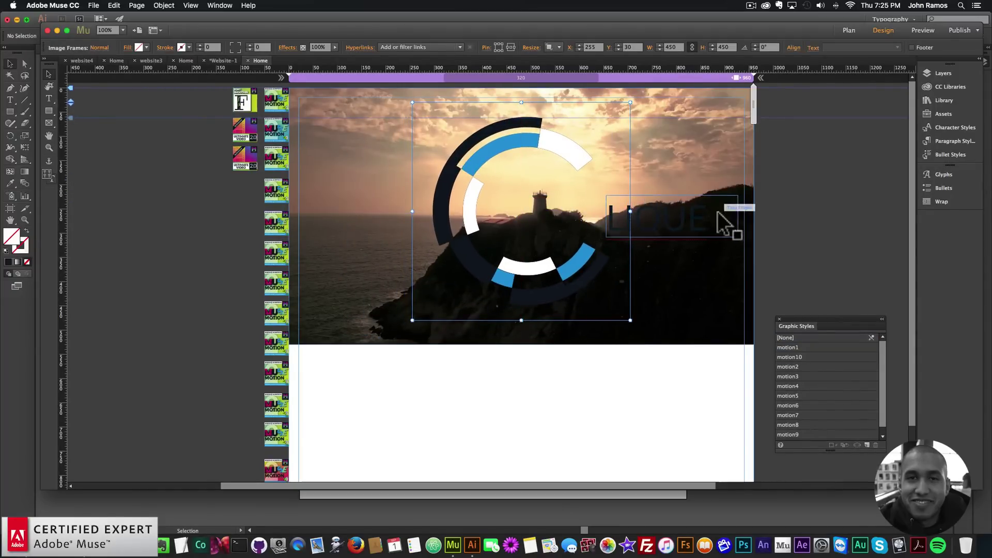
{"action": "left_click_drag", "start_coordinate": [665, 221], "coordinate": [586, 218]}
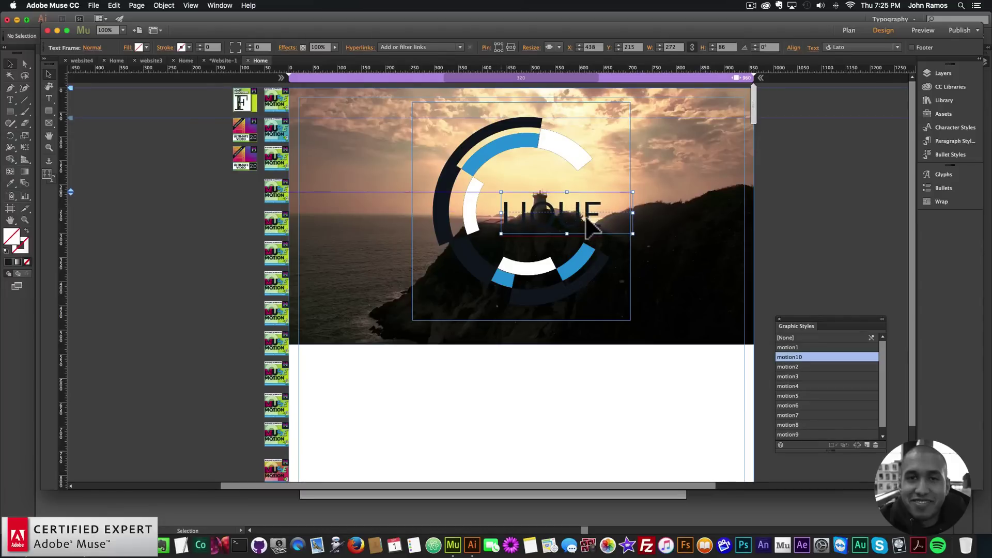
{"action": "left_click", "coordinate": [681, 226]}
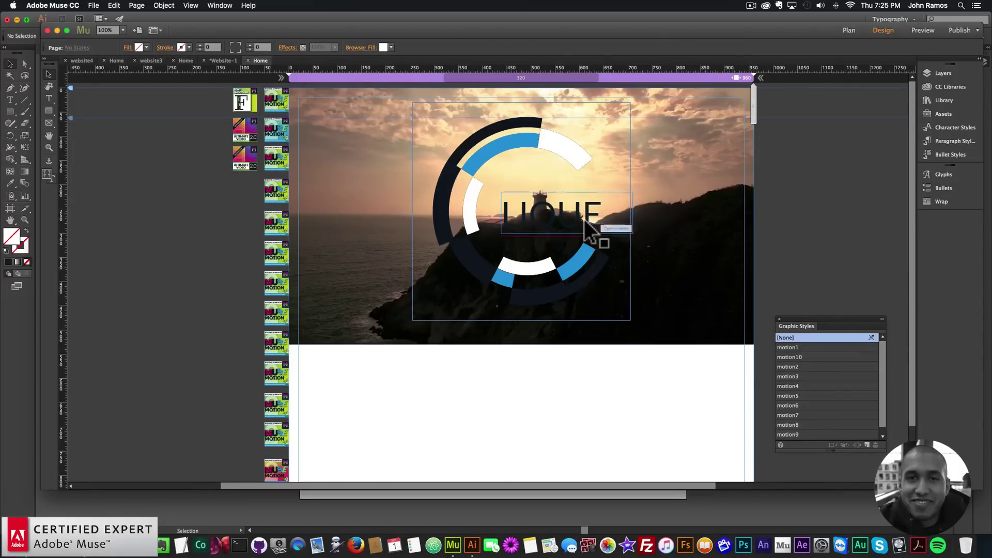
{"action": "left_click_drag", "start_coordinate": [584, 221], "coordinate": [583, 219]}
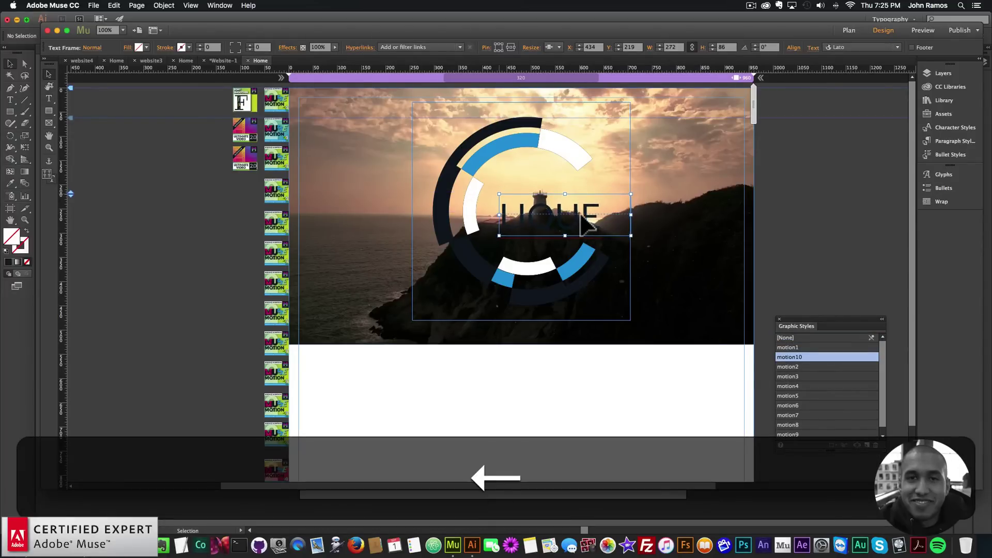
{"action": "key", "text": "Up"}
{"action": "key", "text": "Up"}
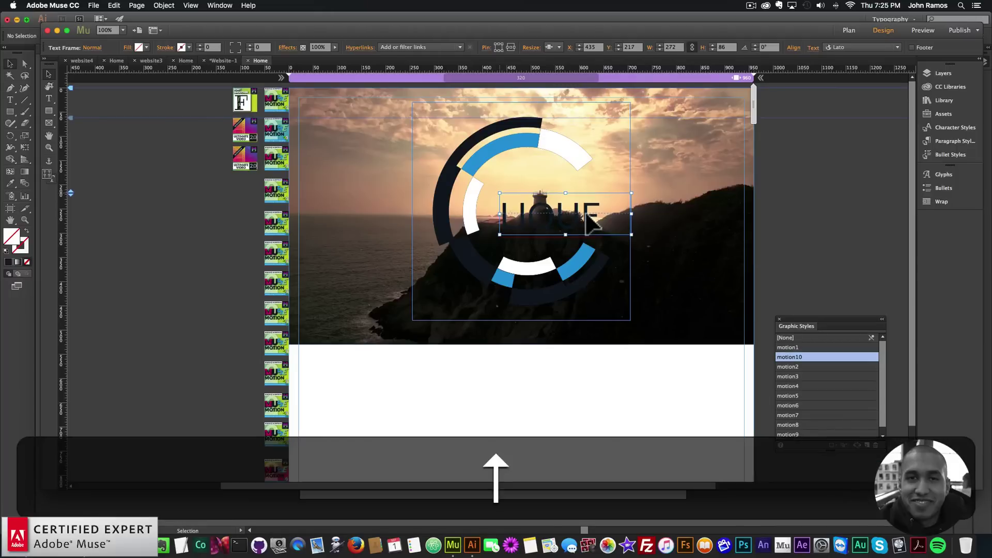
{"action": "key", "text": "Down"}
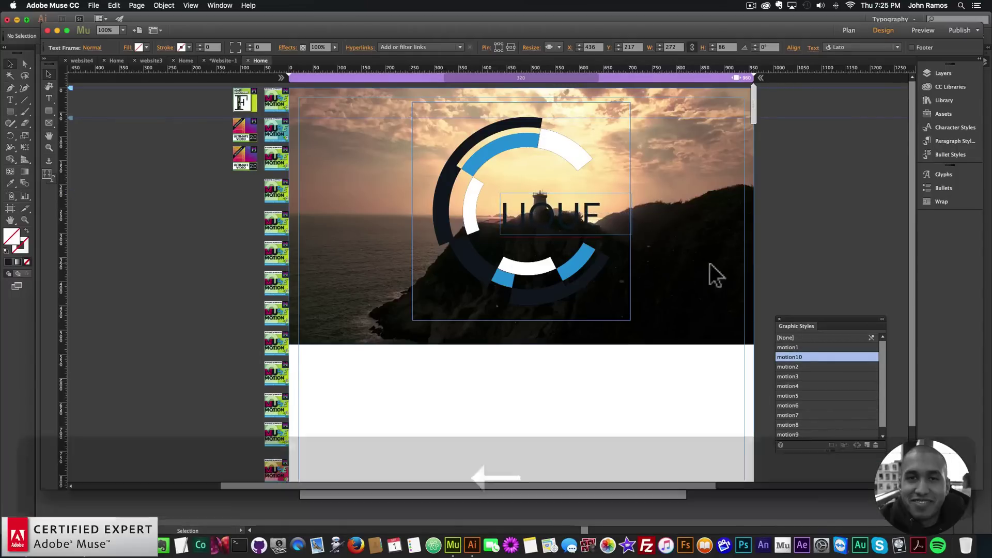
Step: Preview the page with the enlarged, centered logo in the browser
{"action": "left_click", "coordinate": [94, 6]}
{"action": "left_click", "coordinate": [118, 169]}
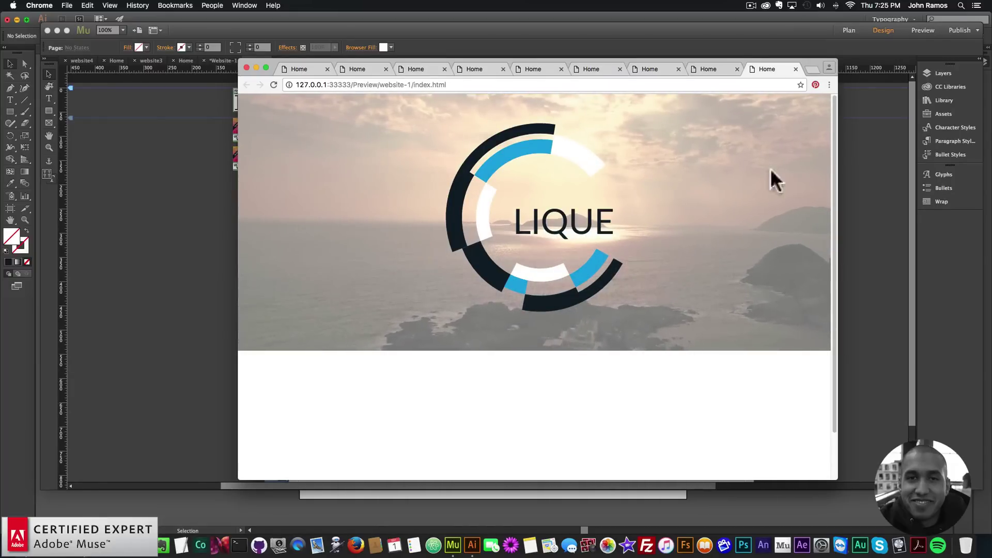
Step: Open museforyoushop.com in a new browser tab and go to its widget shop
{"action": "left_click", "coordinate": [808, 68]}
{"action": "type", "text": "museforyoushop"}
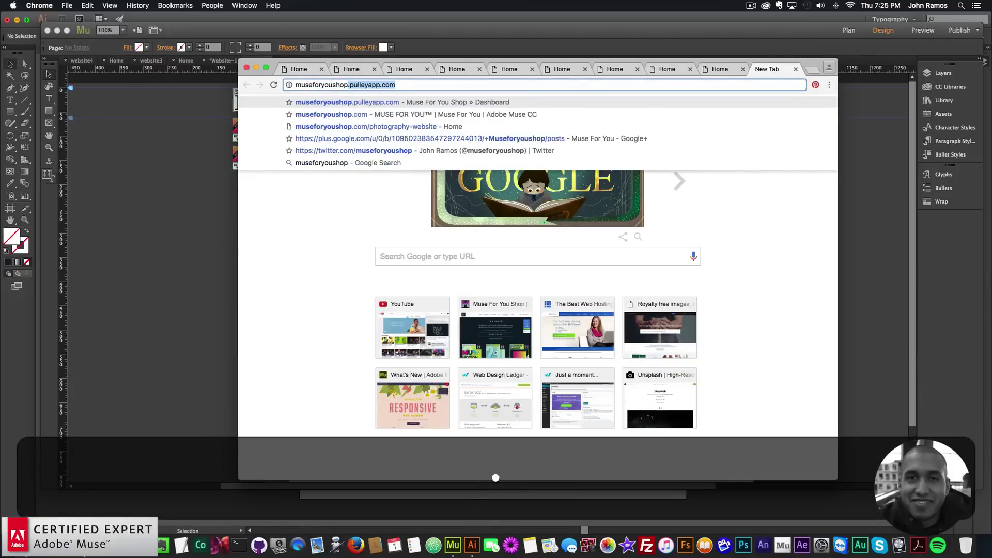
{"action": "key", "text": "Return"}
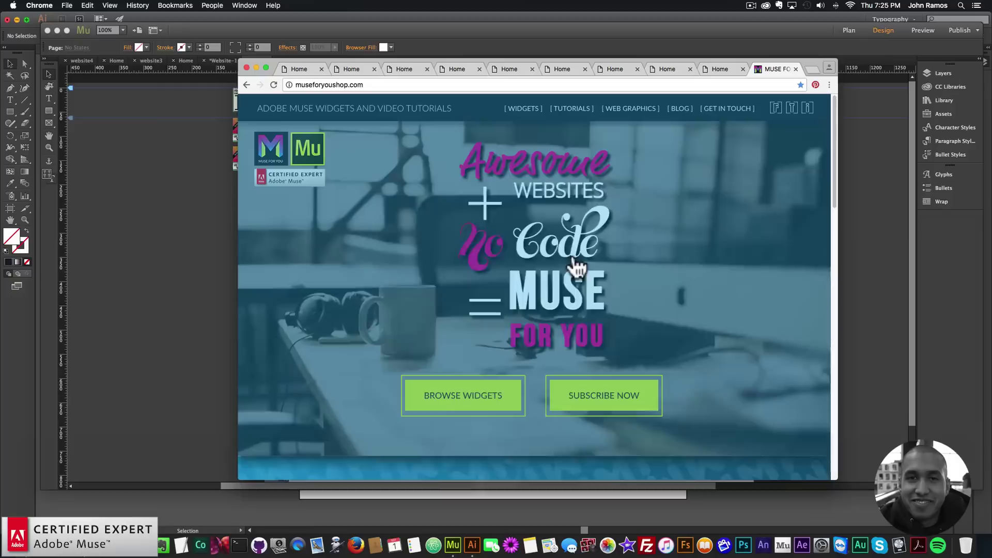
{"action": "left_click", "coordinate": [530, 256]}
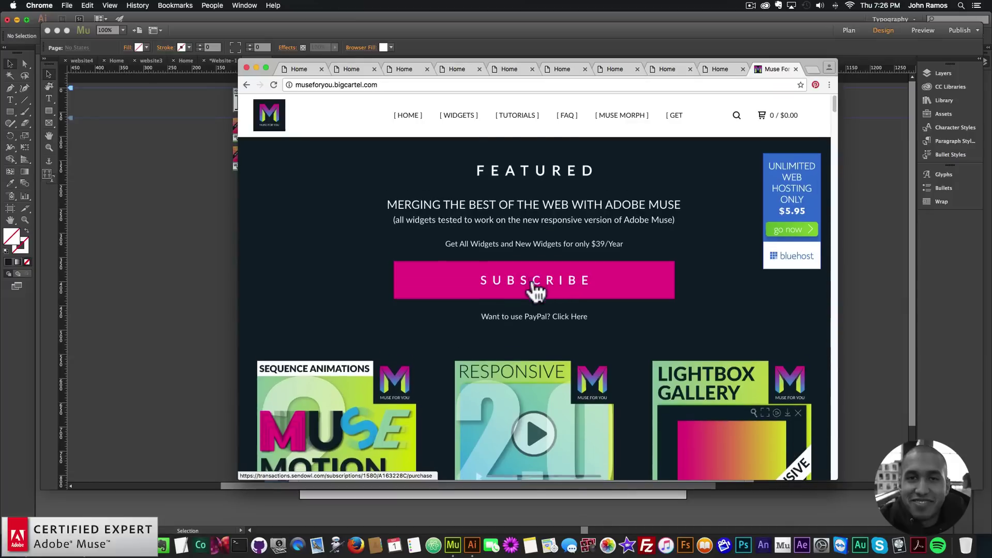
Step: Browse the widget listings in the shop and open the Muse Motion 2 widget's product page
{"action": "scroll", "coordinate": [537, 286], "scroll_direction": "down", "scroll_amount": 2}
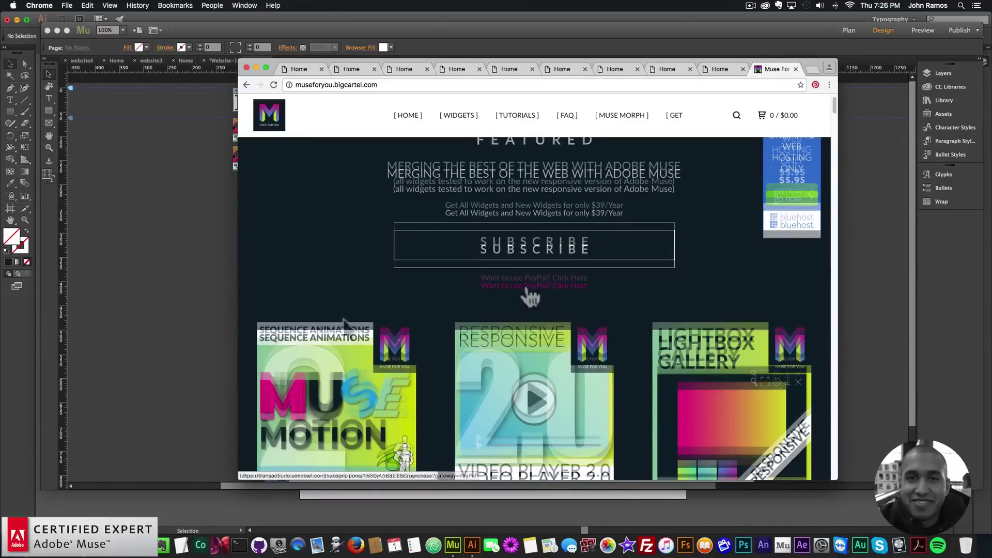
{"action": "scroll", "coordinate": [348, 299], "scroll_direction": "down", "scroll_amount": 3}
{"action": "scroll", "coordinate": [356, 336], "scroll_direction": "down", "scroll_amount": 5}
{"action": "scroll", "coordinate": [357, 337], "scroll_direction": "down", "scroll_amount": 2}
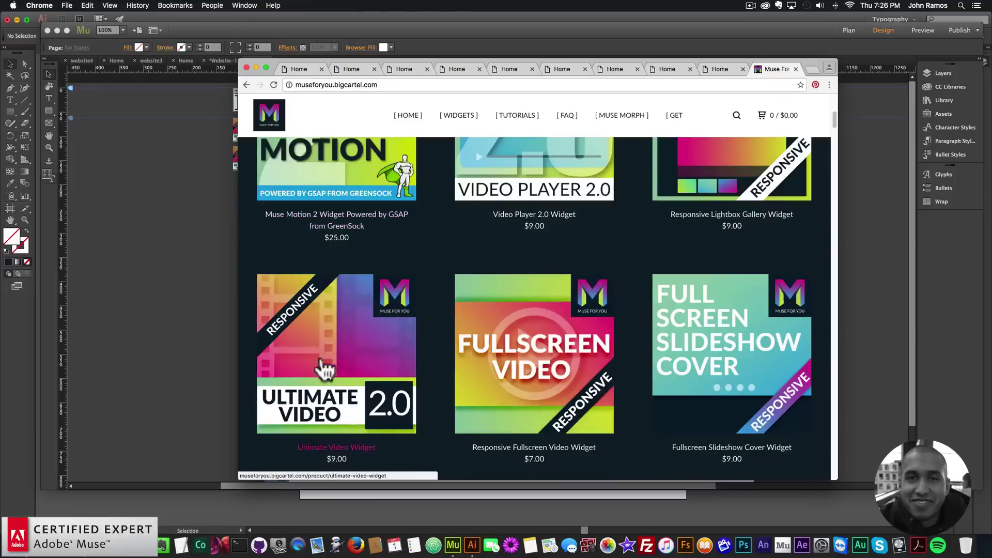
{"action": "scroll", "coordinate": [368, 314], "scroll_direction": "up", "scroll_amount": 4}
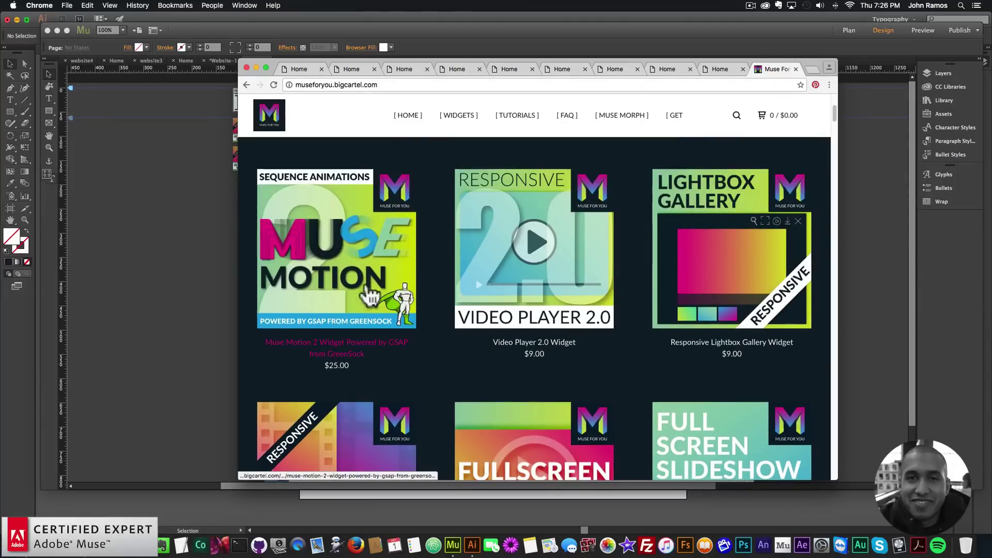
{"action": "left_click", "coordinate": [347, 246]}
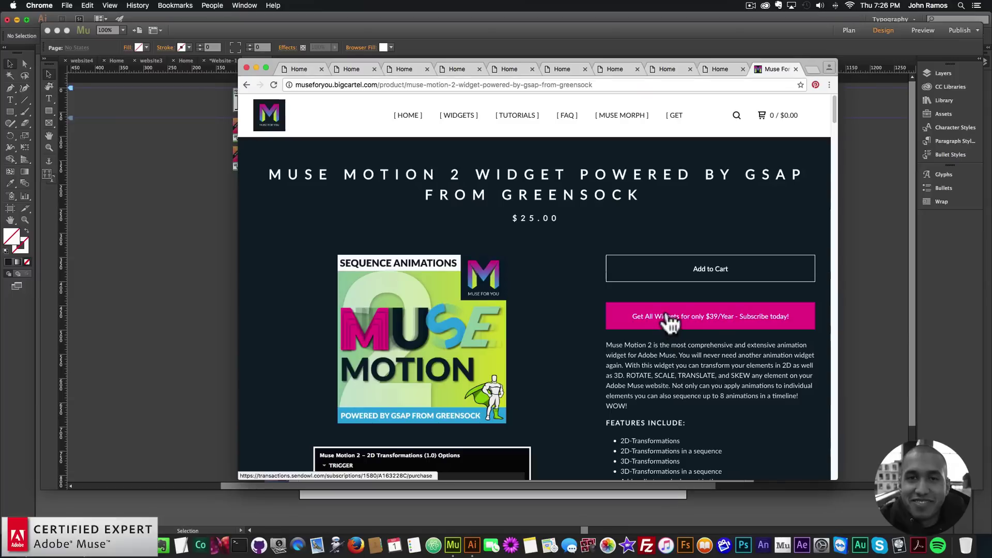
Step: Review the Muse Motion 2 product page, from the feature list down to the tutorial videos and back
{"action": "scroll", "coordinate": [674, 319], "scroll_direction": "down", "scroll_amount": 3}
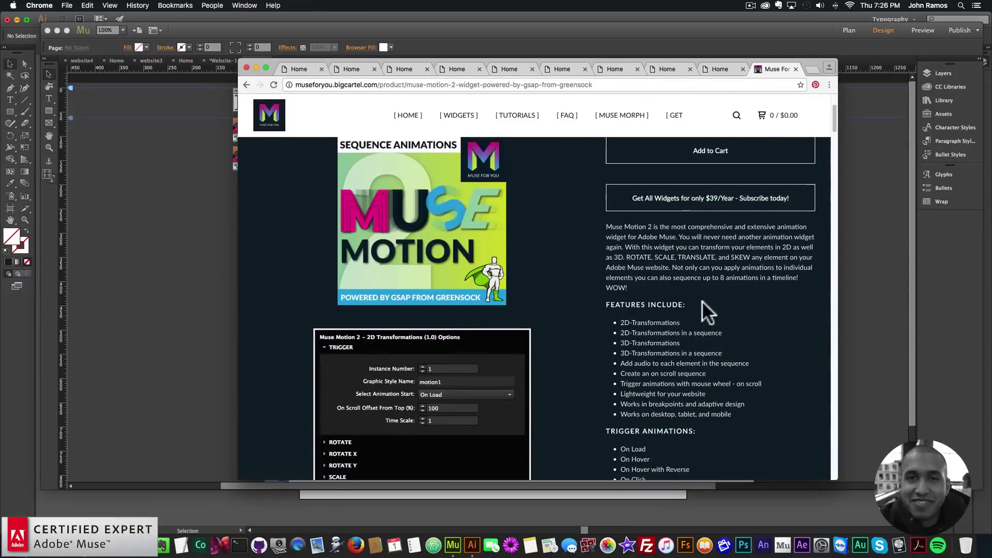
{"action": "scroll", "coordinate": [699, 304], "scroll_direction": "down", "scroll_amount": 5}
{"action": "scroll", "coordinate": [691, 287], "scroll_direction": "down", "scroll_amount": 15}
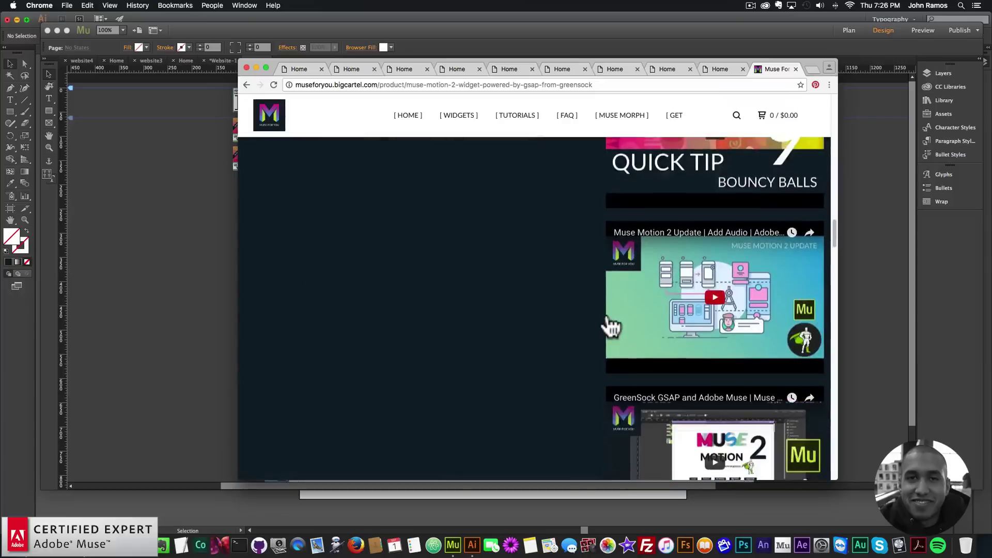
{"action": "scroll", "coordinate": [609, 323], "scroll_direction": "up", "scroll_amount": 18}
{"action": "scroll", "coordinate": [604, 311], "scroll_direction": "up", "scroll_amount": 4}
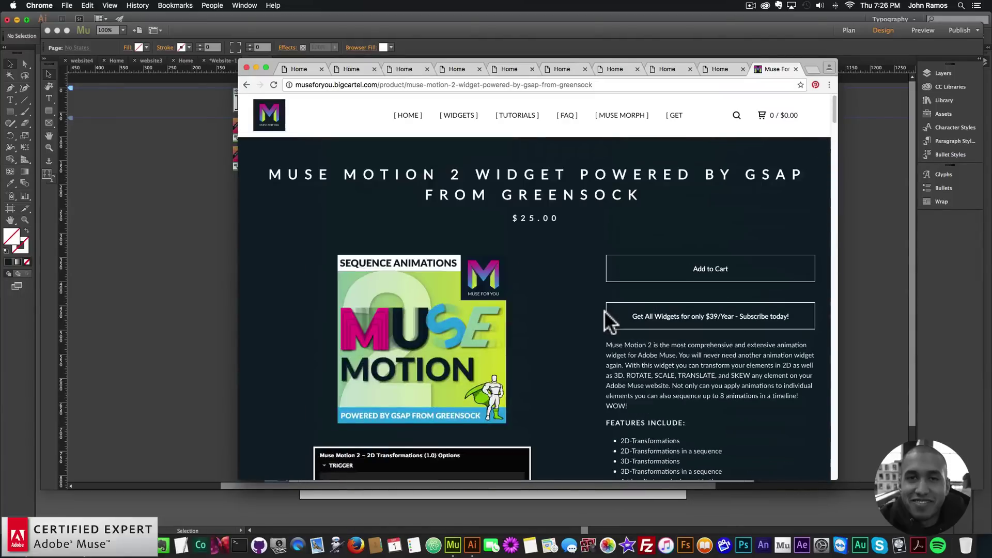